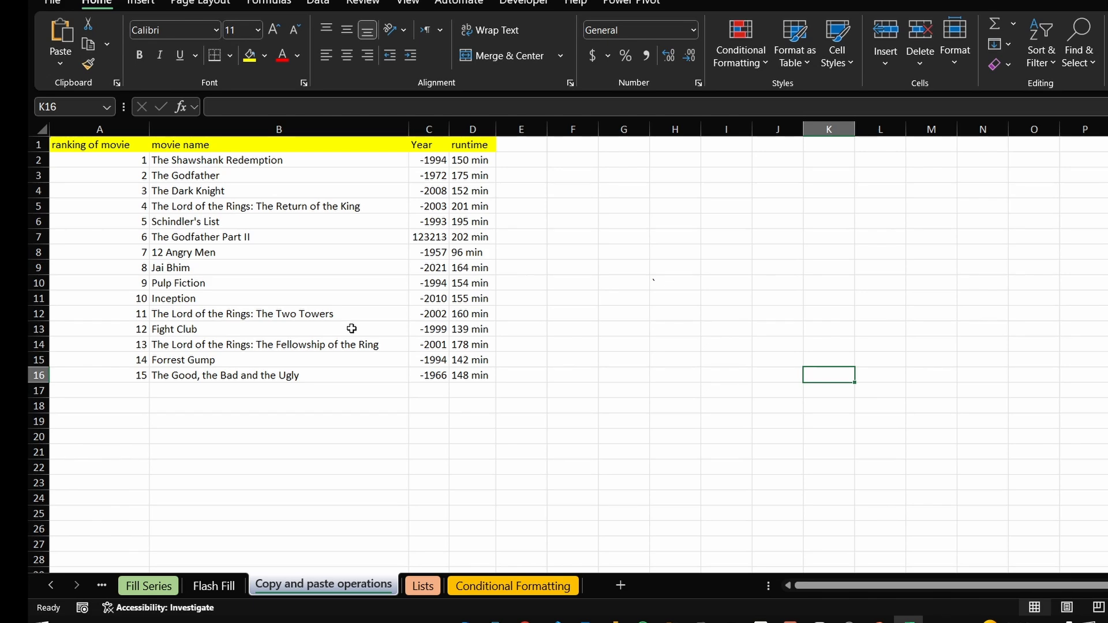
Switch to the Aggregation Functions worksheet
click(163, 588)
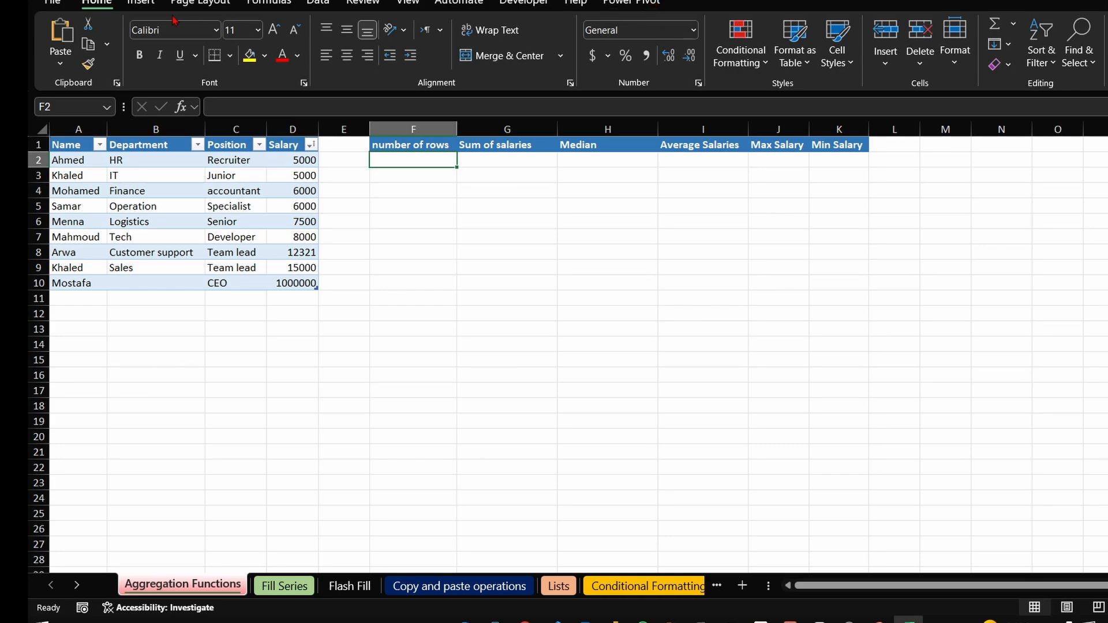
click(63, 6)
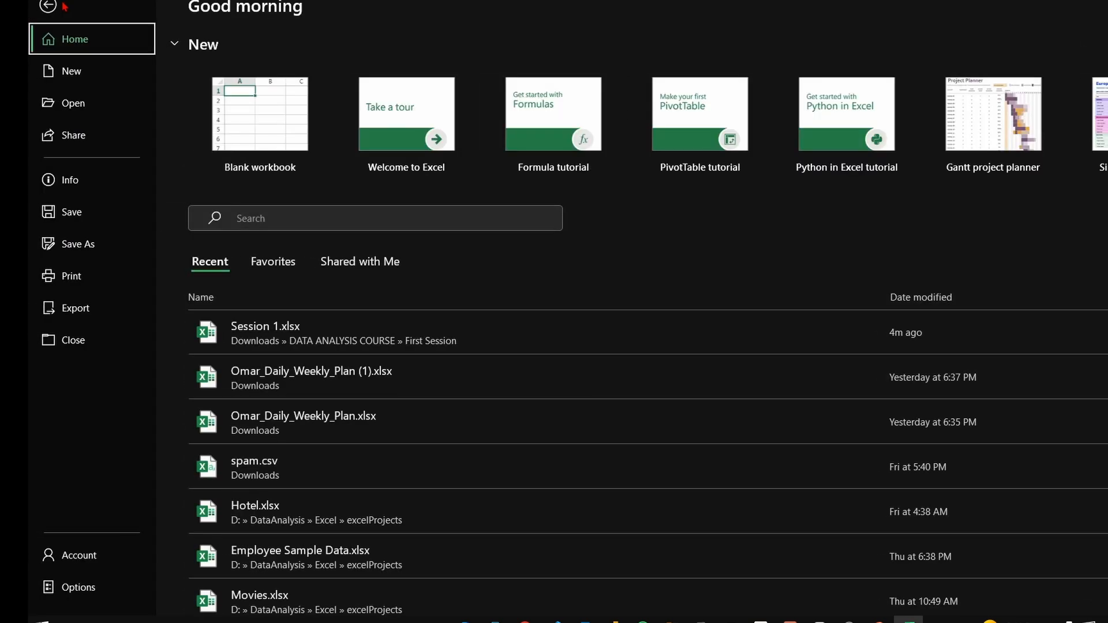
click(50, 5)
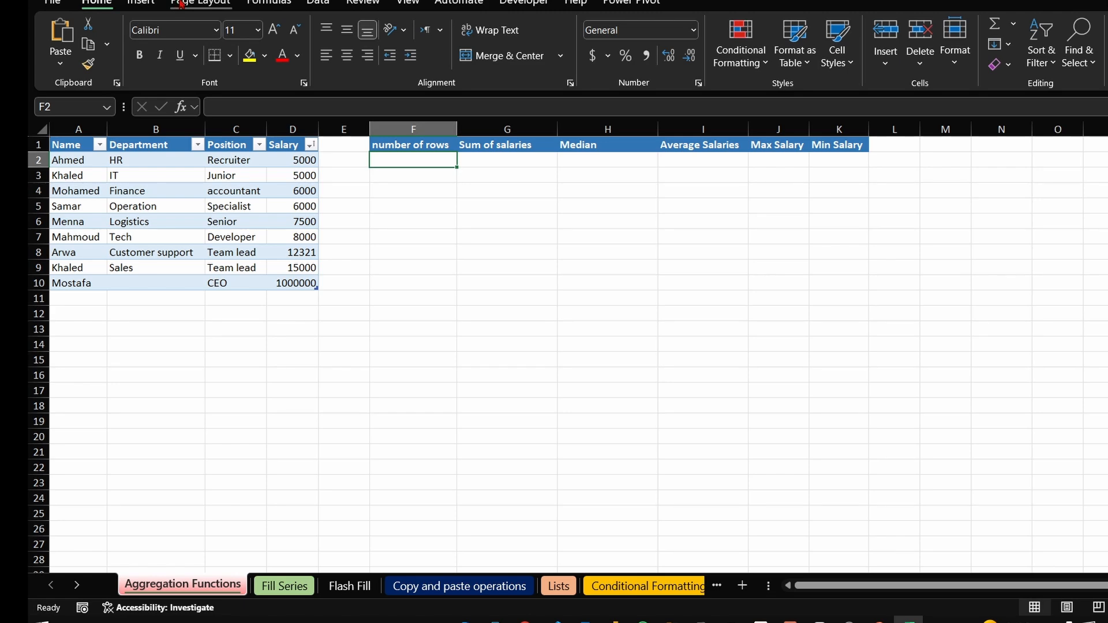
click(141, 4)
click(108, 5)
Select the empty range G8:H11, and go to cell A12 by its cell reference
drag(507, 252, 603, 290)
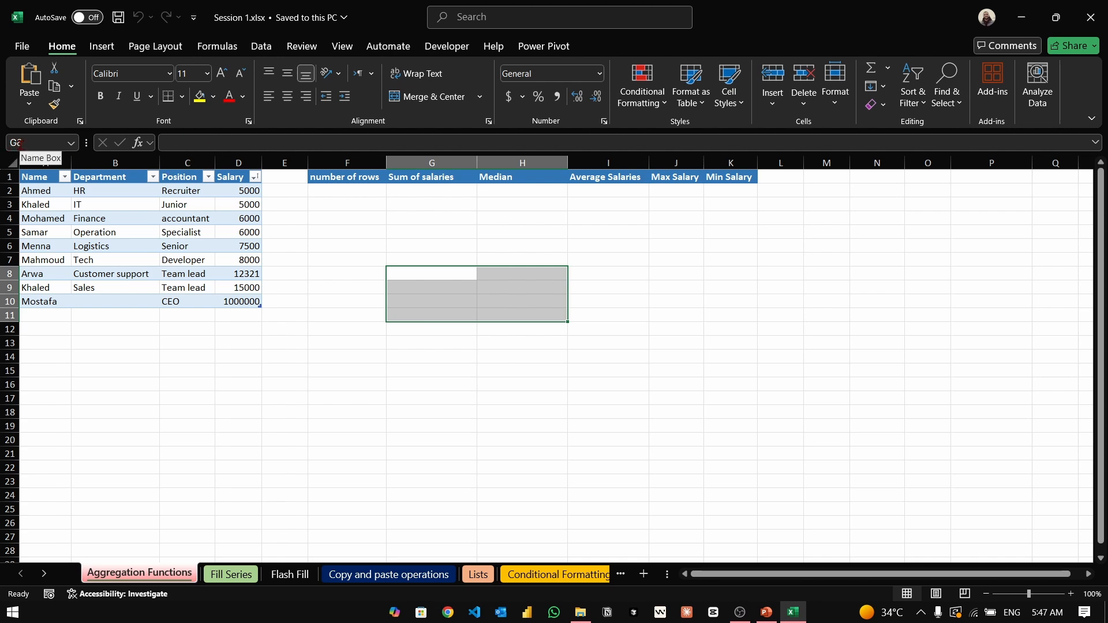
click(237, 385)
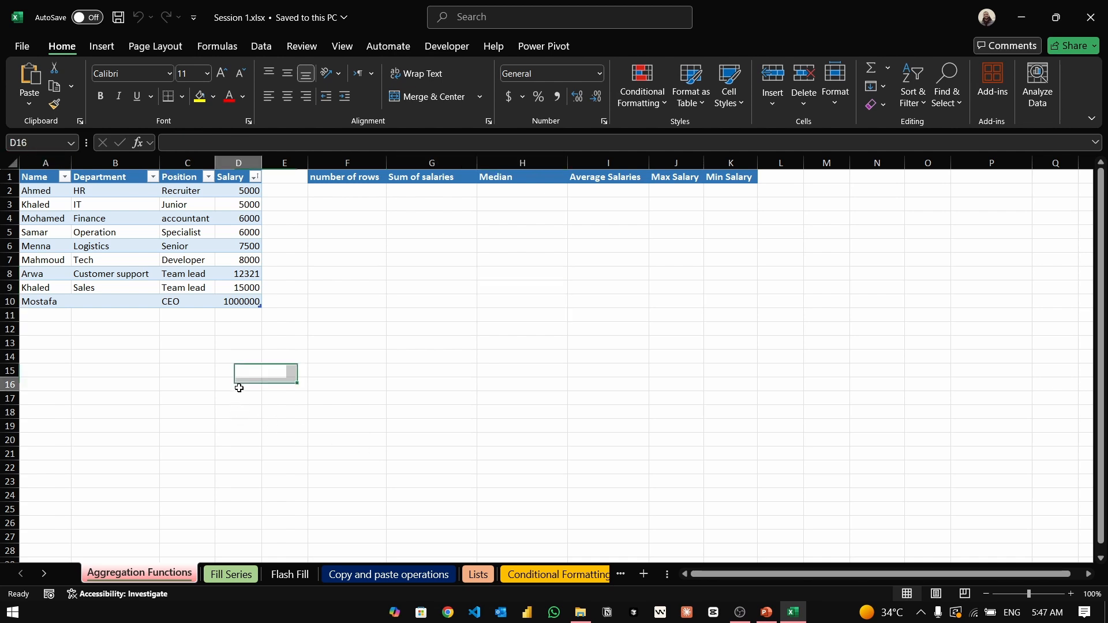
click(36, 143)
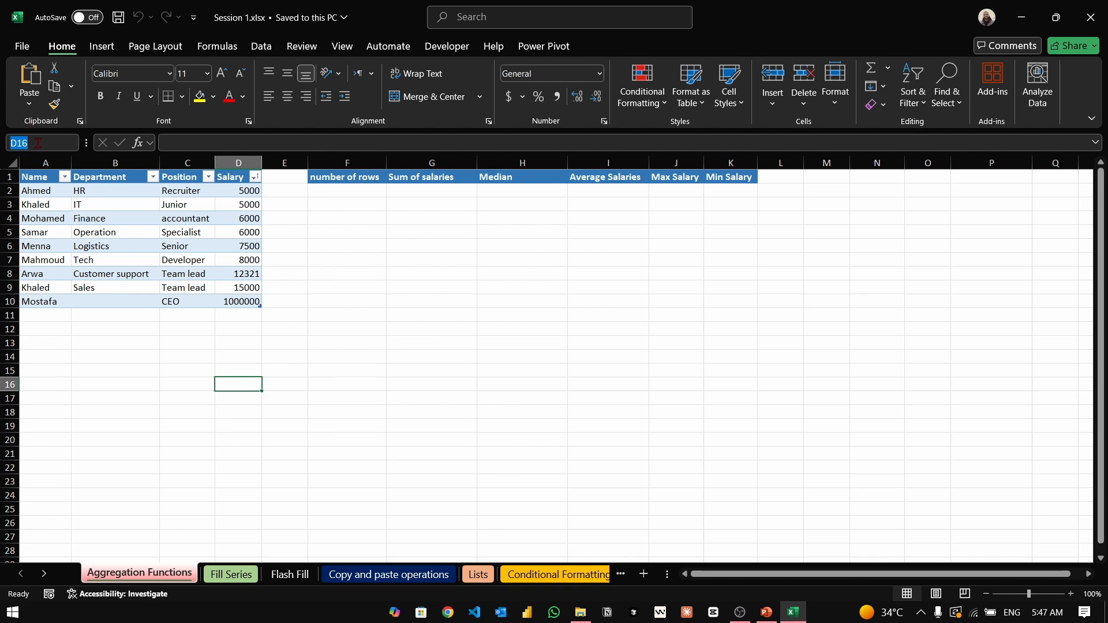
text(A12)
key(Return)
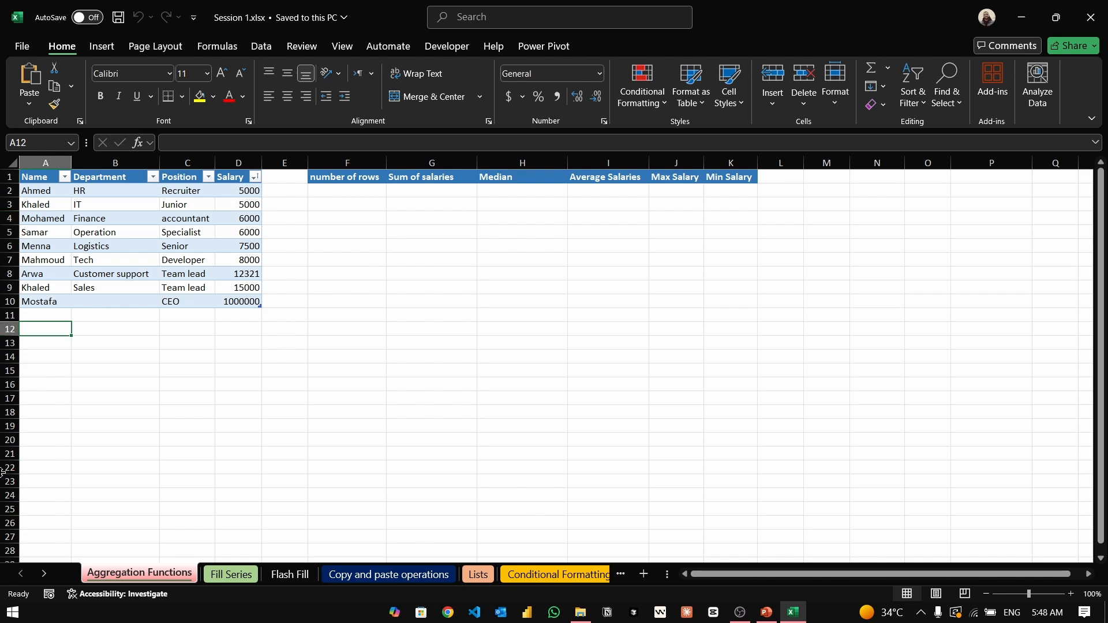
Highlight whole rows 1 to 4 and columns A and B one at a time, and clear the highlight
click(9, 176)
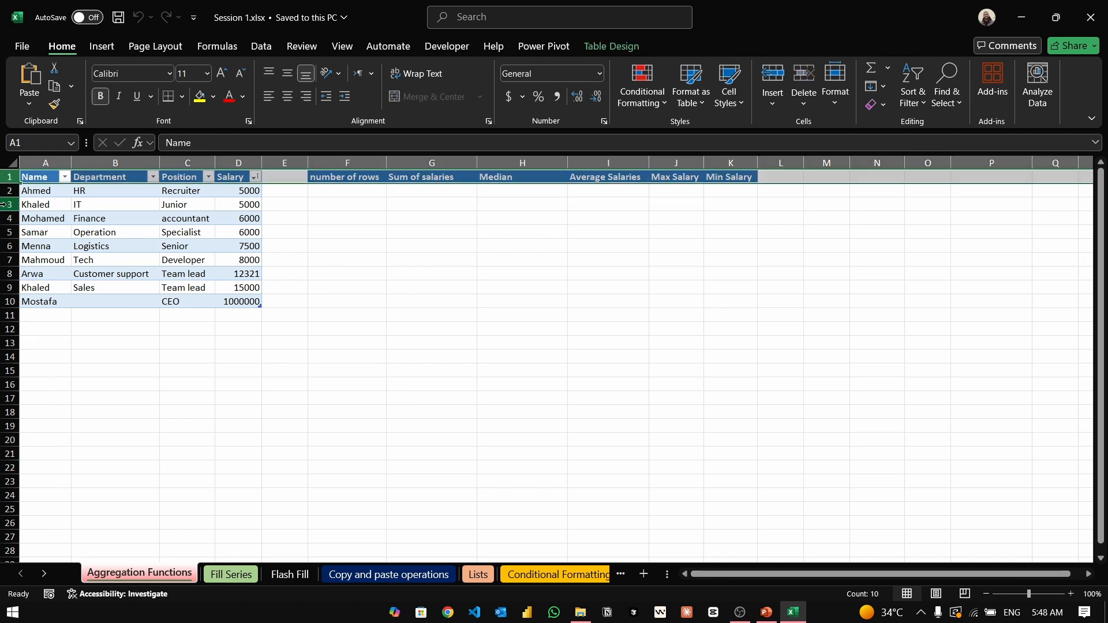
click(8, 204)
click(42, 164)
click(116, 163)
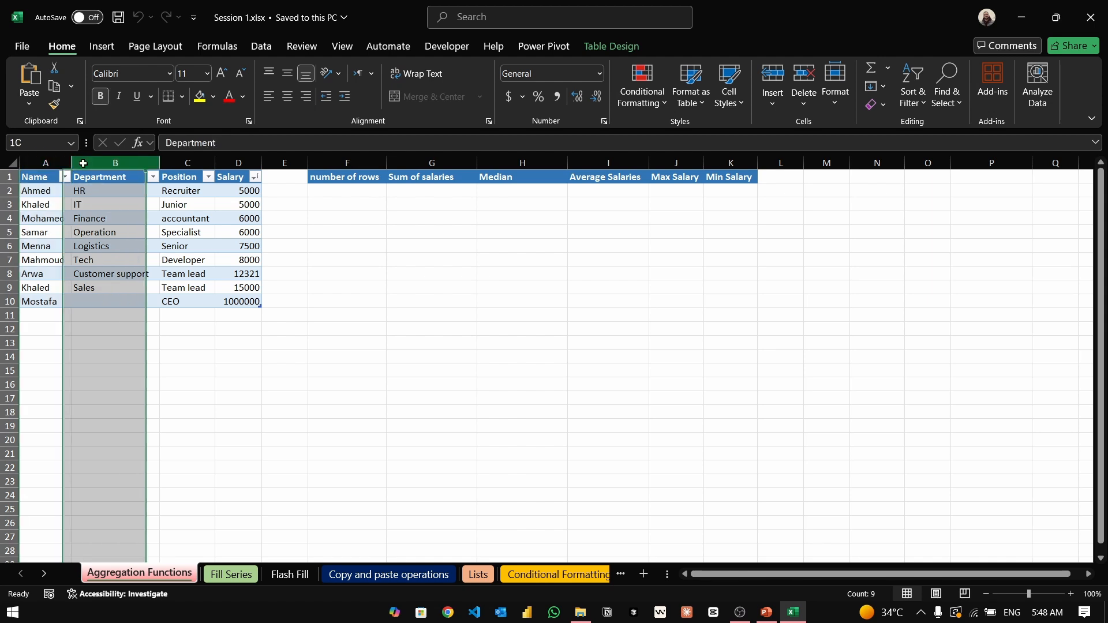
click(9, 219)
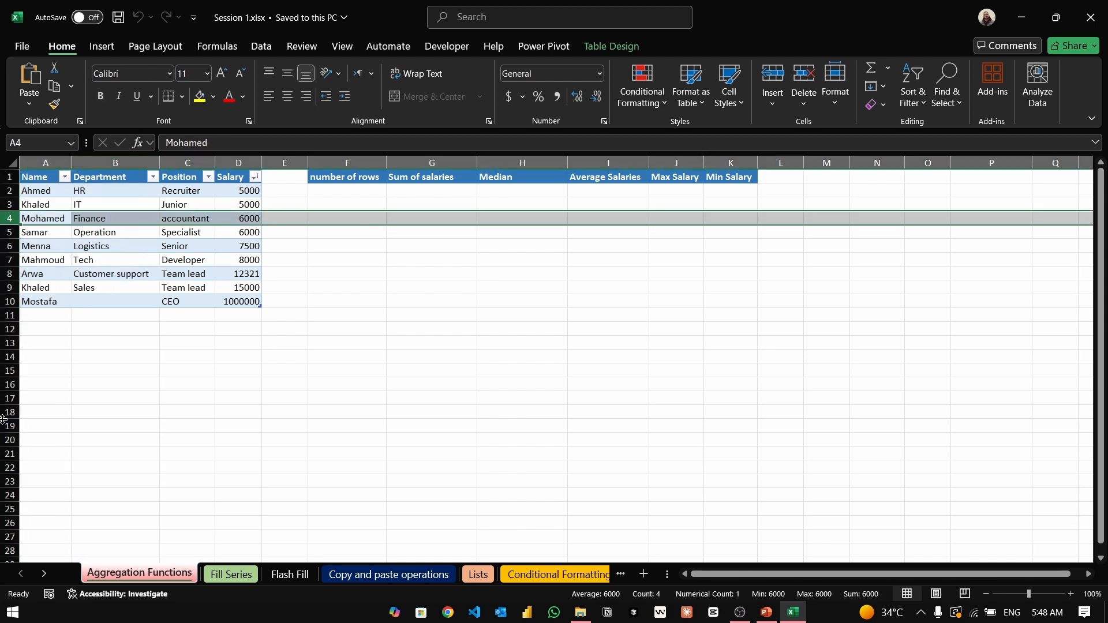
click(46, 163)
click(110, 163)
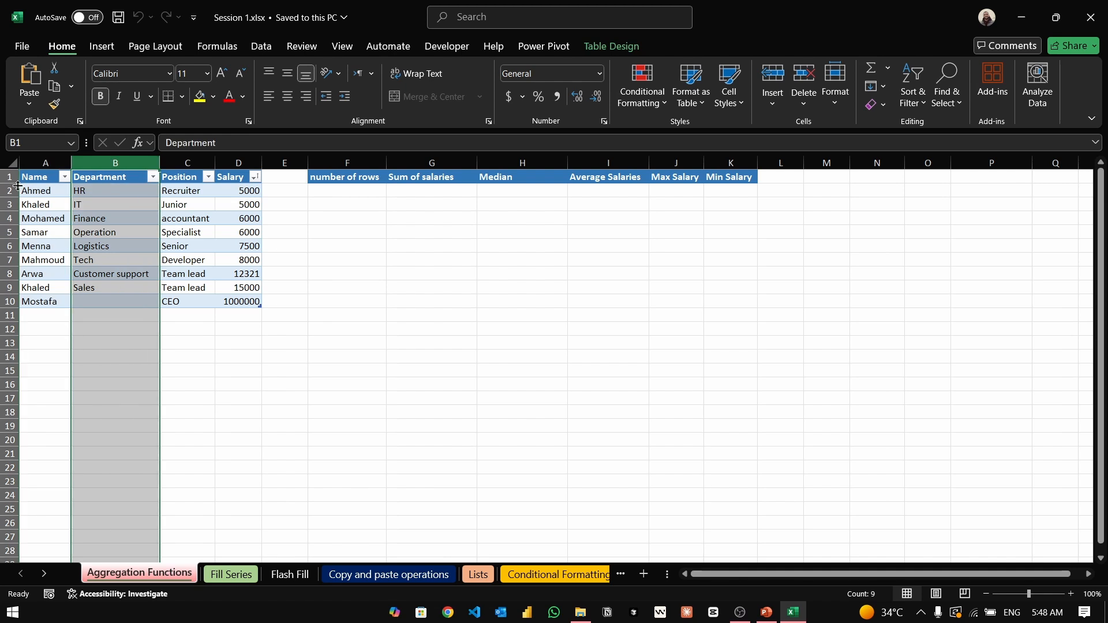
click(8, 191)
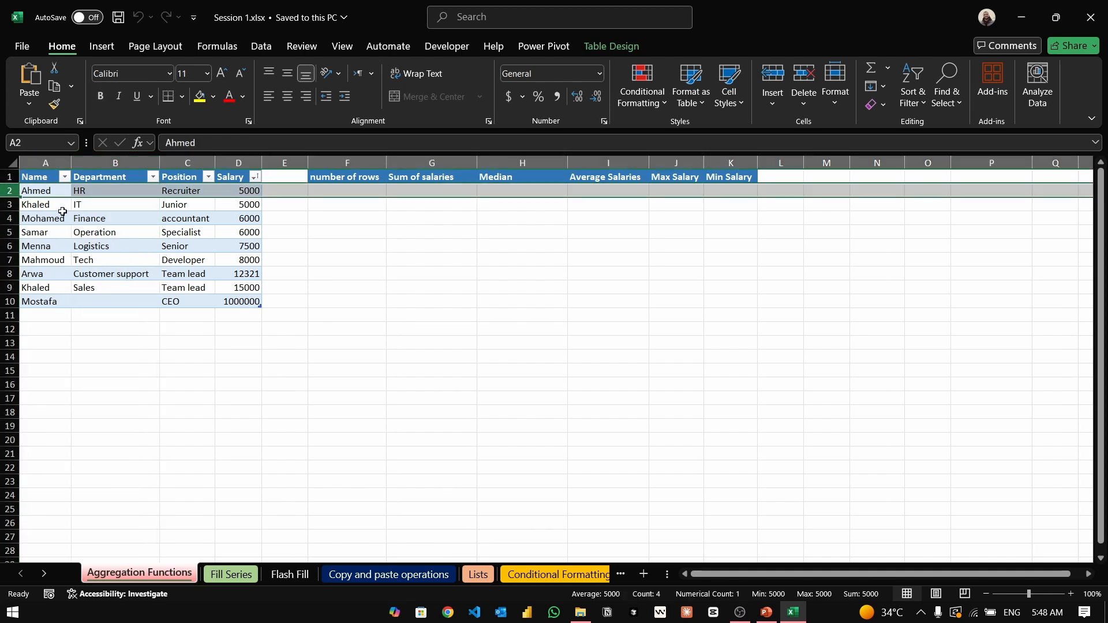
click(102, 367)
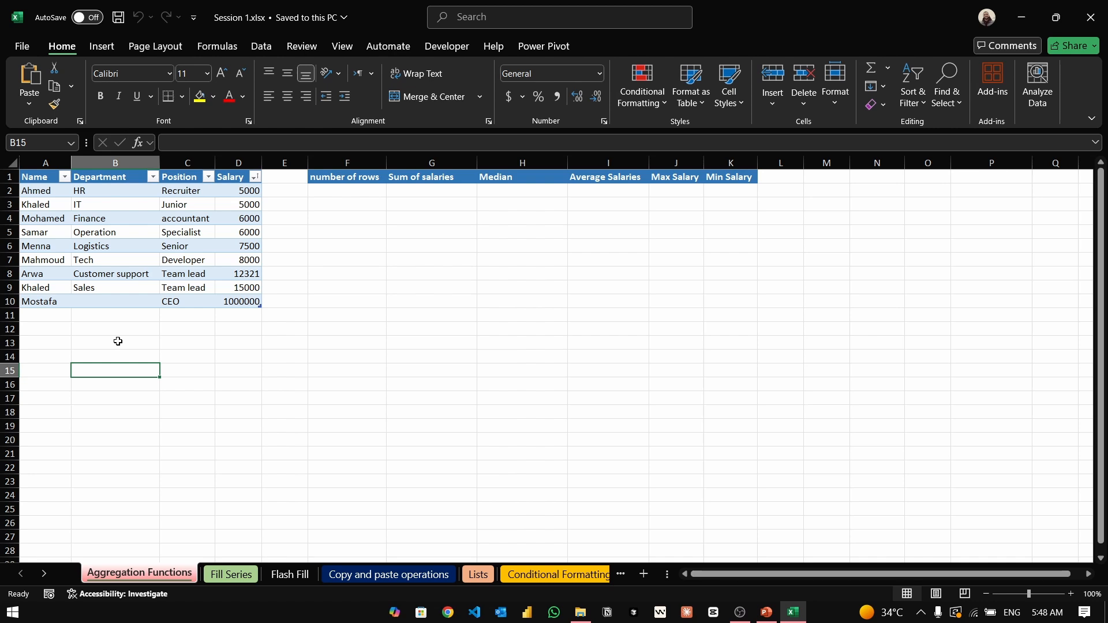
Go to cell B13, below the Department column, by its cell reference
click(281, 327)
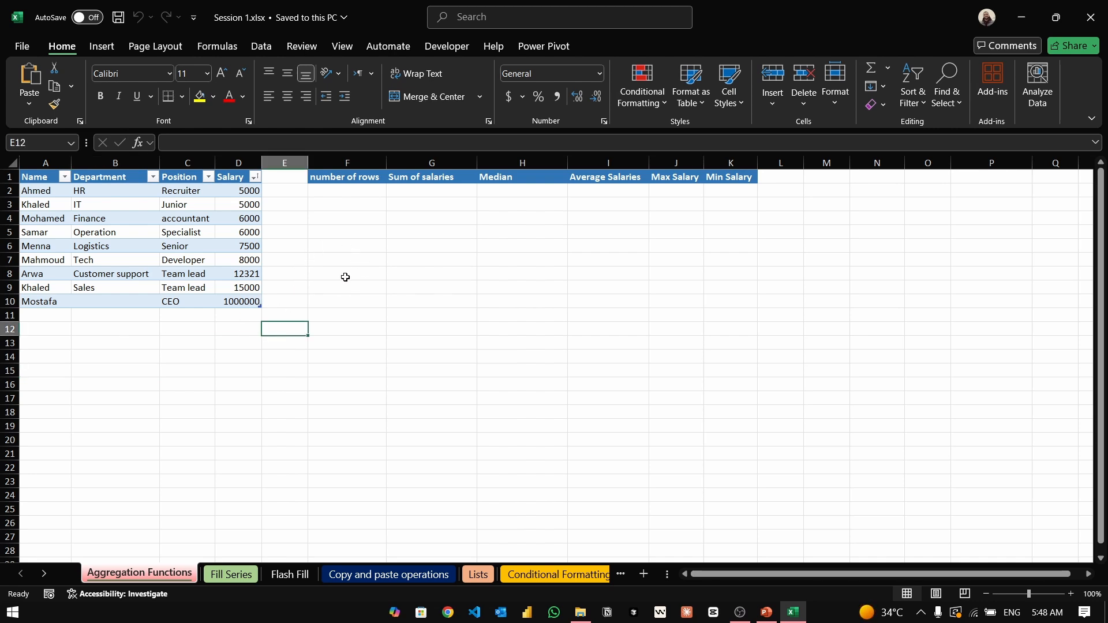
click(60, 147)
text(b13)
key(Return)
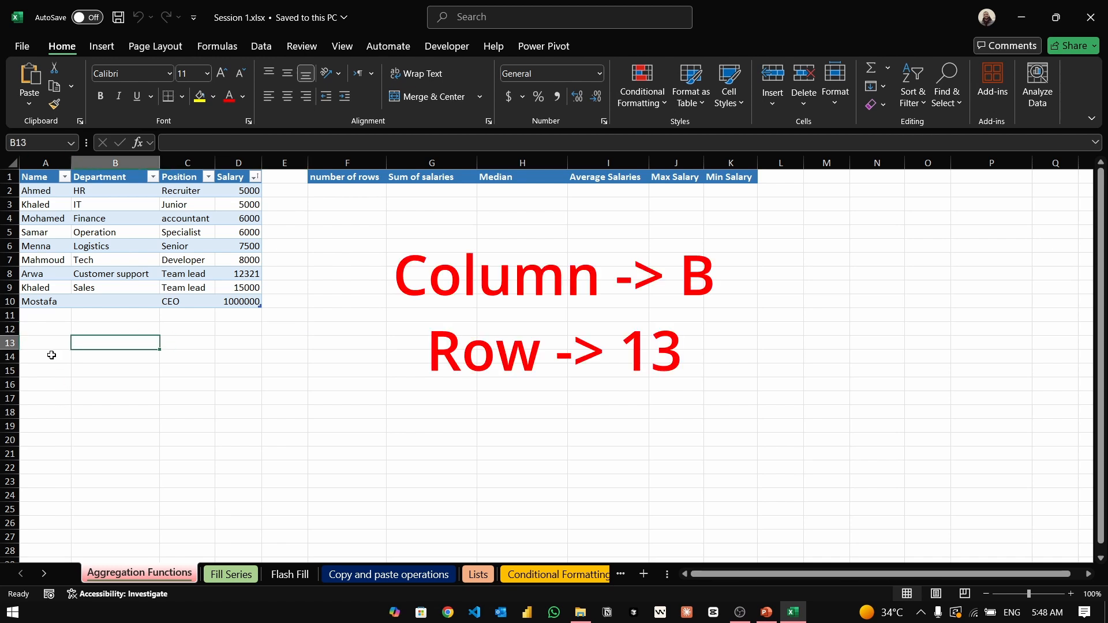
double_click(140, 345)
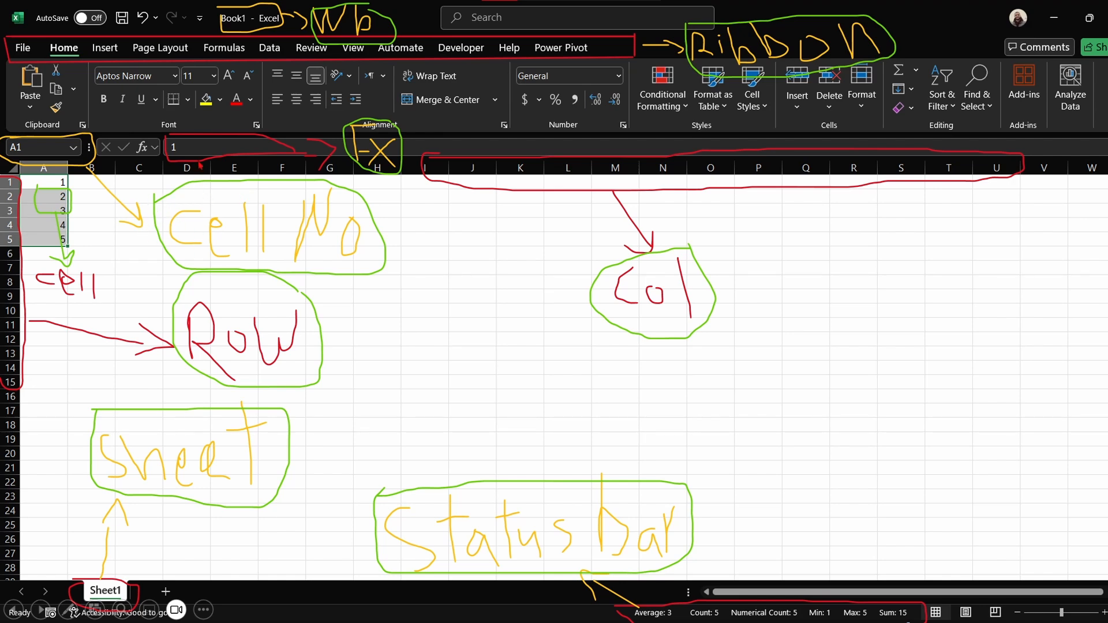
View the Aggregation Function slide in the slide show and switch back to the Session 1.xlsx workbook in Excel
key(Right)
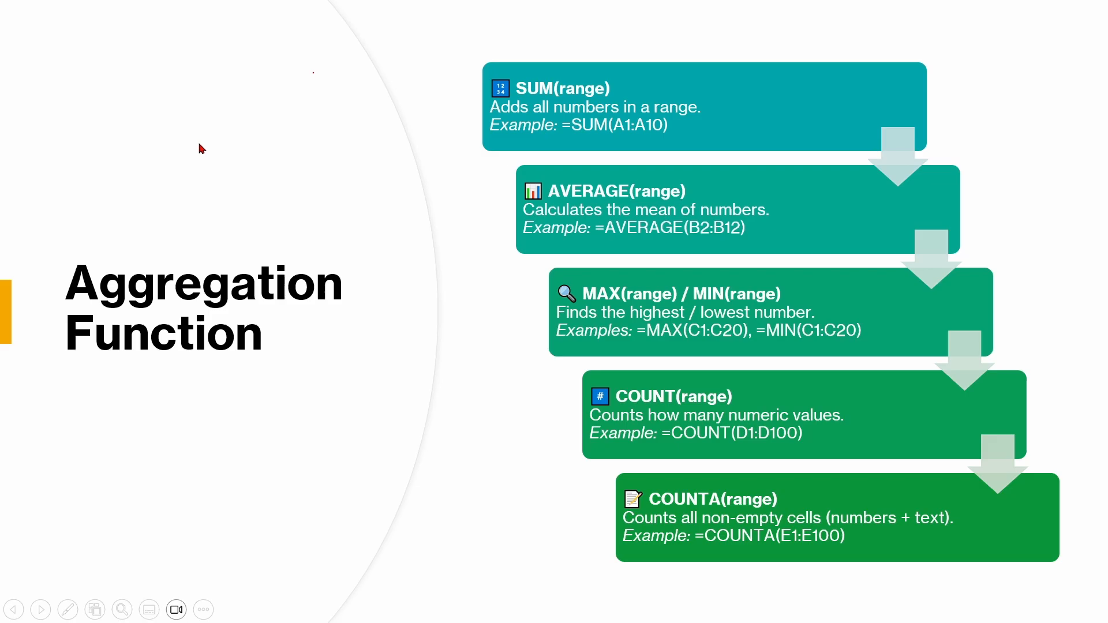
key(Left)
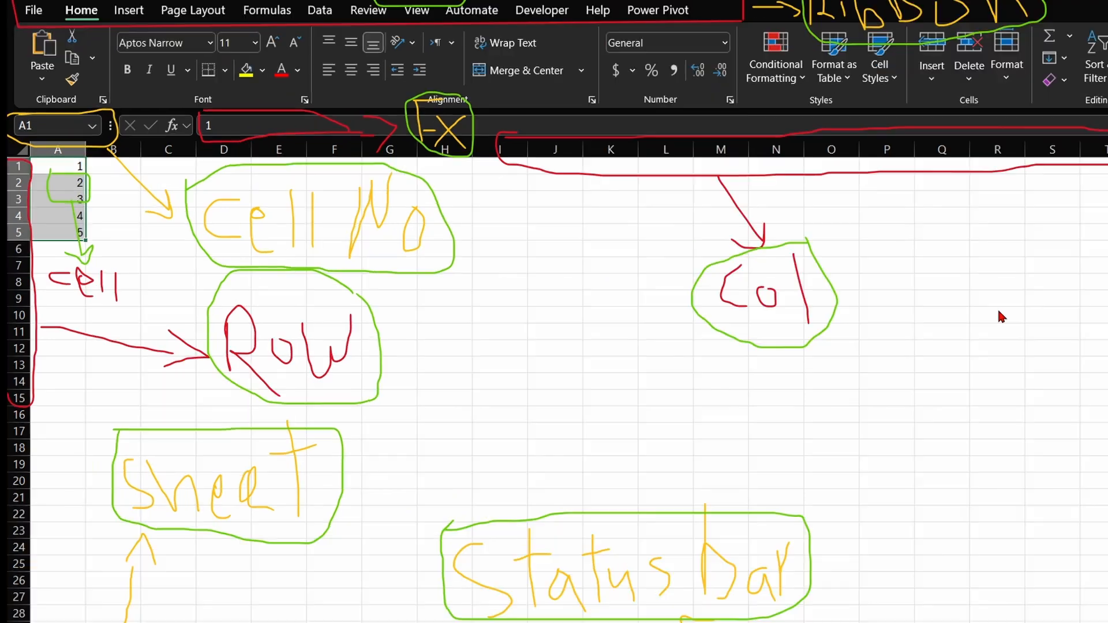
key(alt+Tab)
key(alt+Tab)
key(alt+Tab)
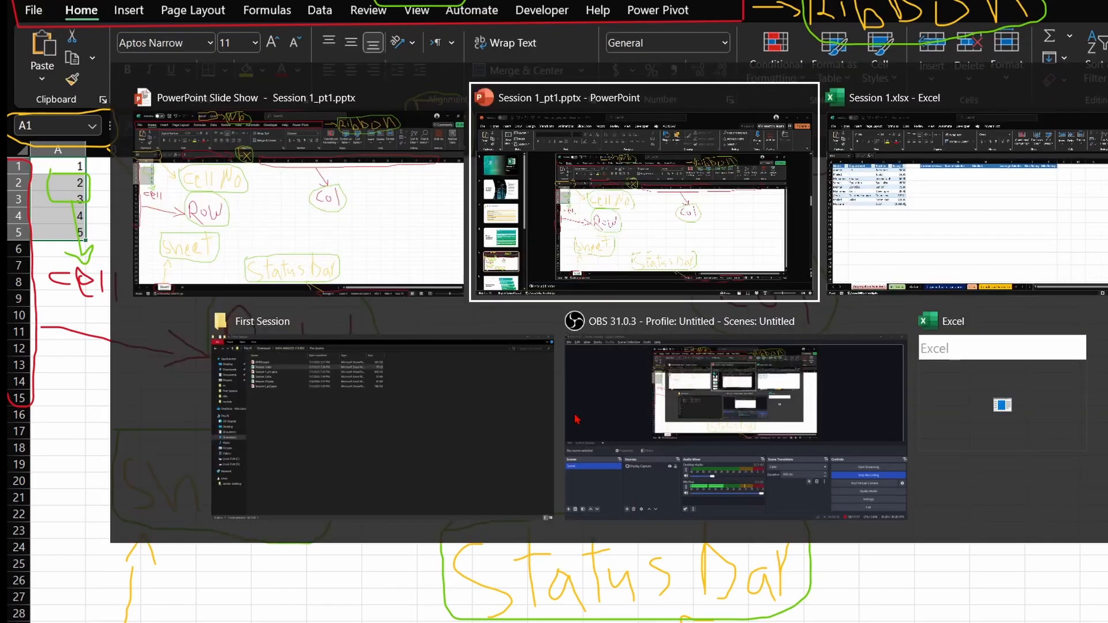
key(alt+Tab)
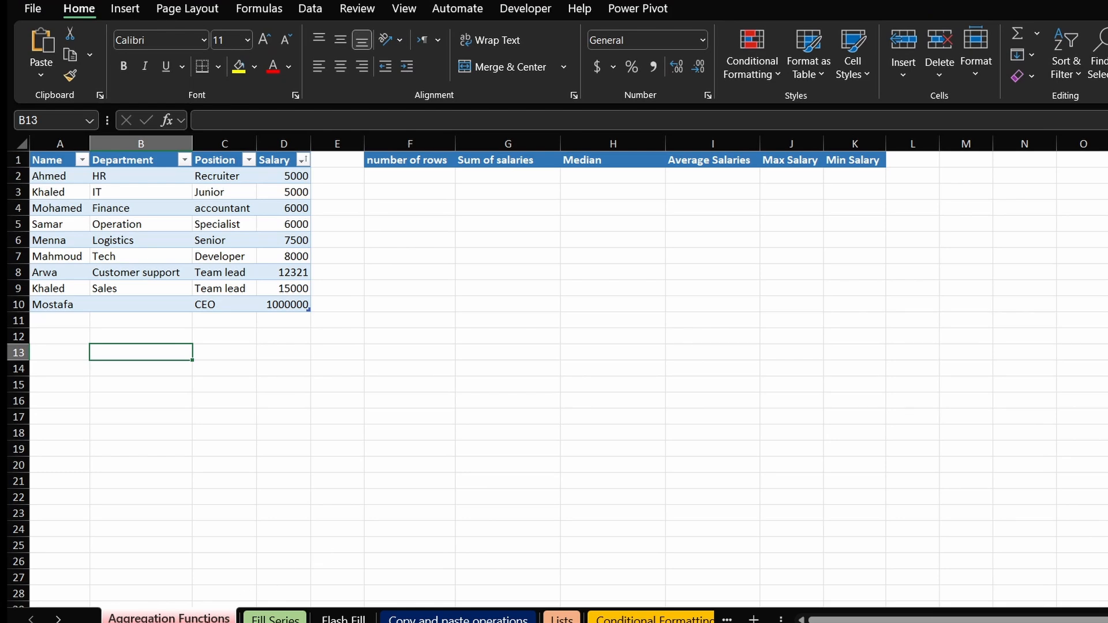
Highlight the employee table A1:D10 and the empty area F2:K4 under the summary headers
click(518, 236)
drag(51, 160, 290, 313)
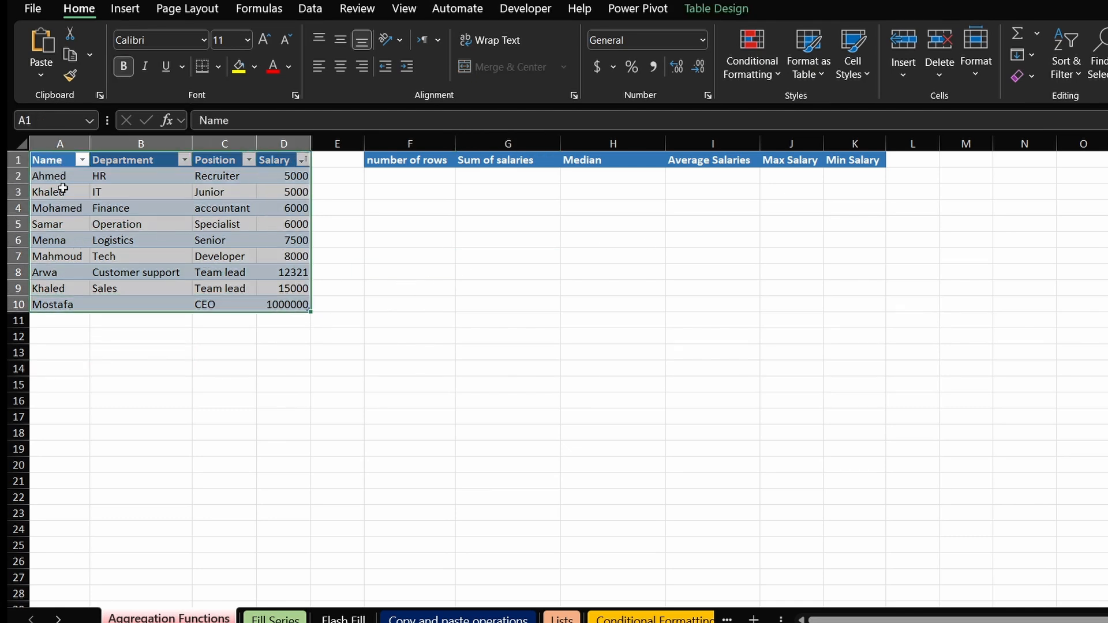
click(244, 180)
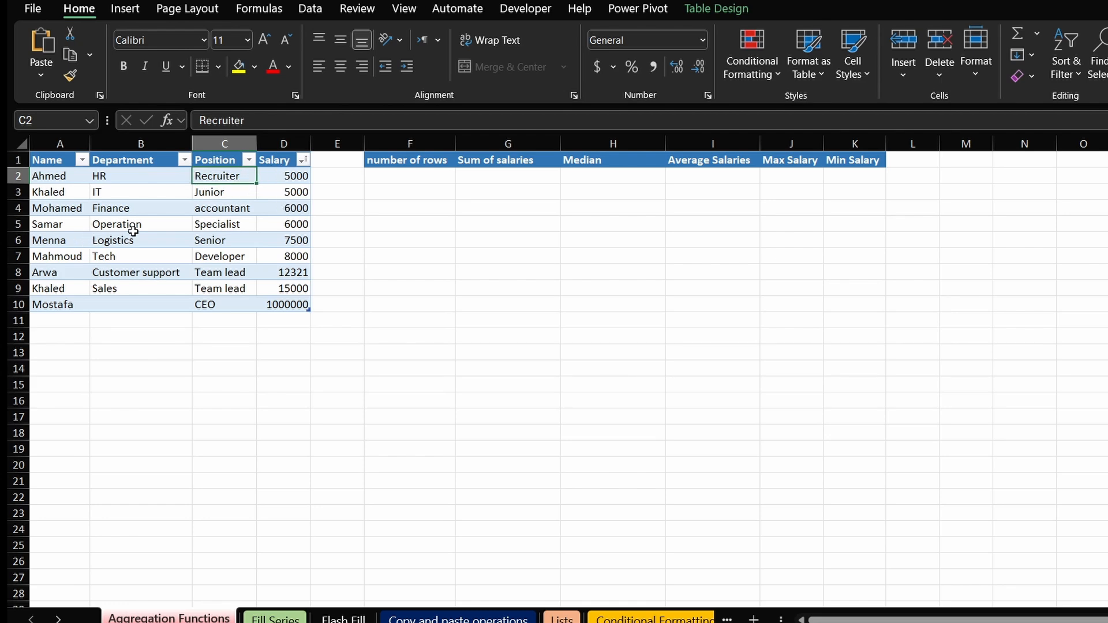
click(413, 176)
drag(413, 176, 867, 206)
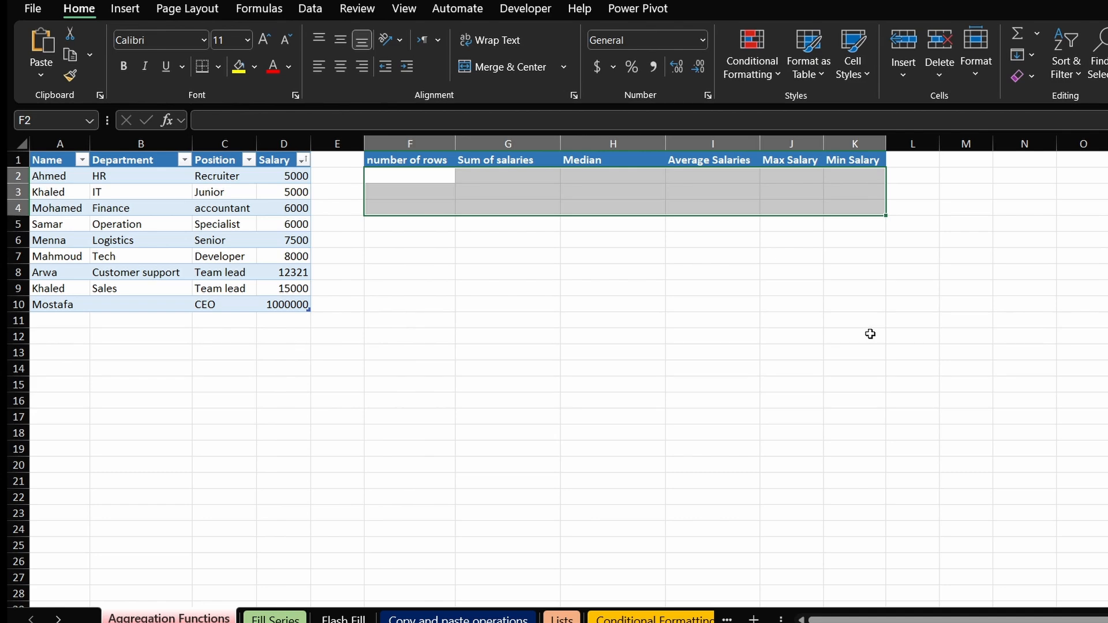
Switch to the PowerPoint slide show and advance to the Aggregation Function slide
key(alt+Tab)
key(Right)
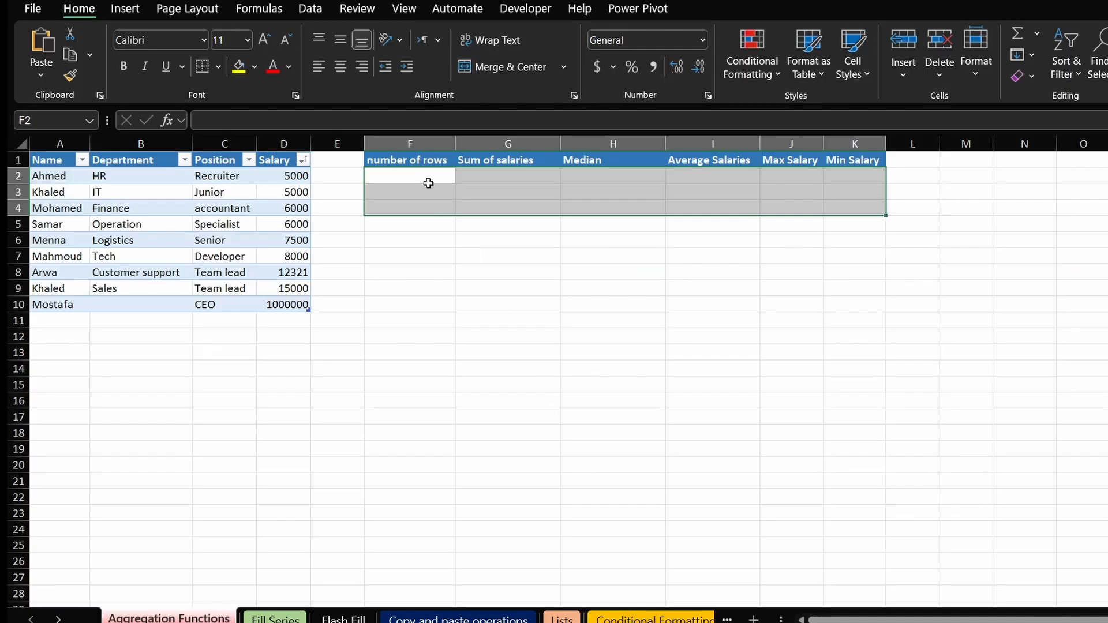
Enter a COUNT formula over the Salary column of Table1 in cell F3, under number of rows
click(427, 192)
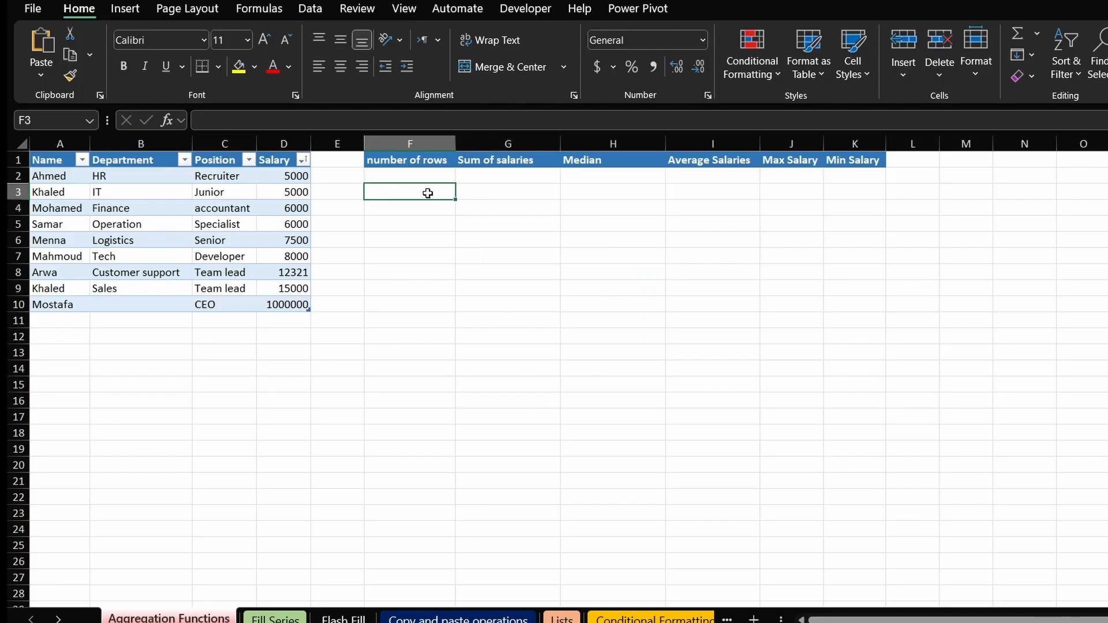
double_click(428, 193)
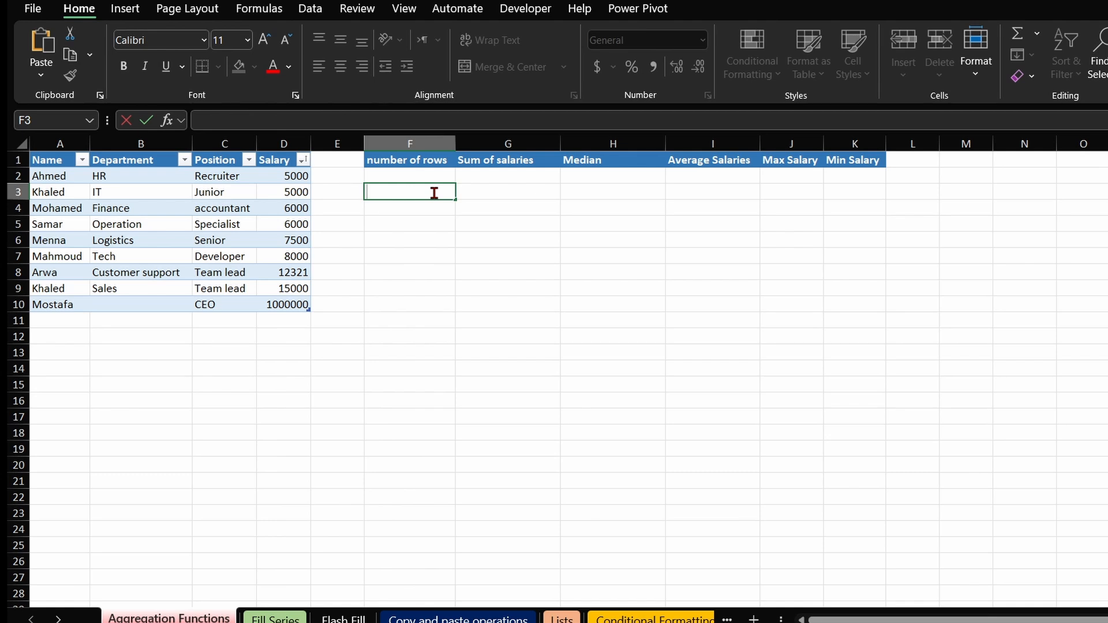
text(=)
key(Escape)
text(=)
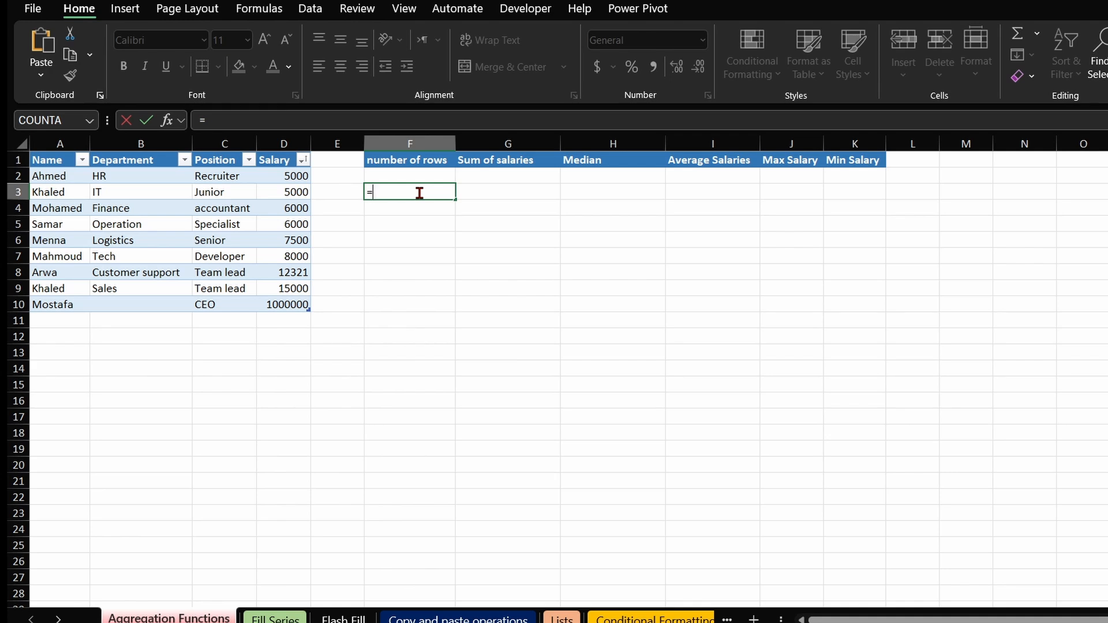
text(count)
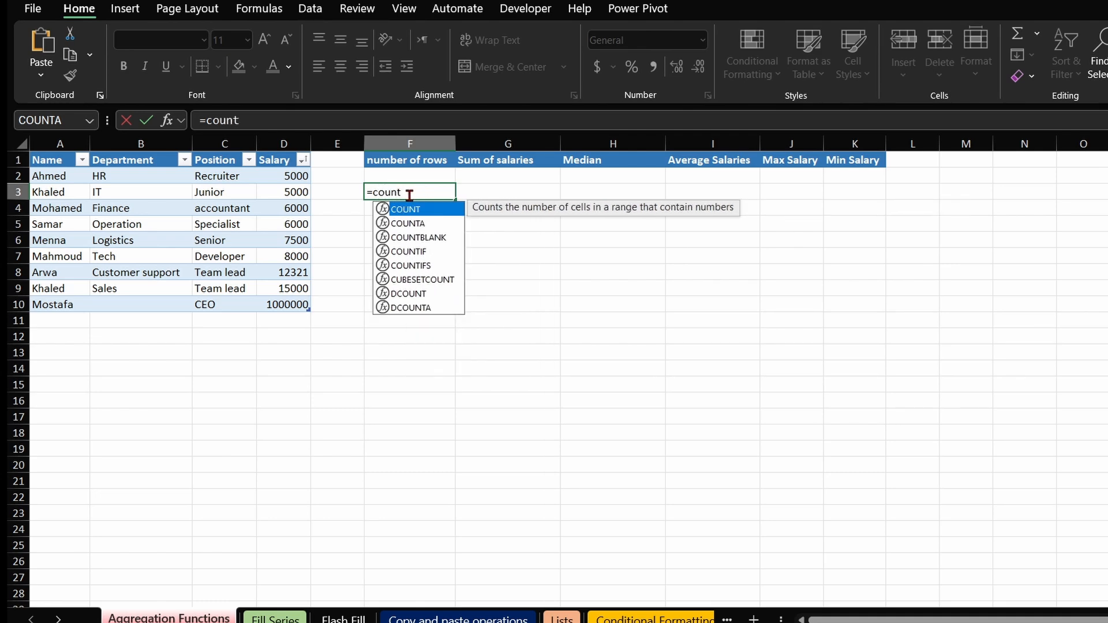
key(Tab)
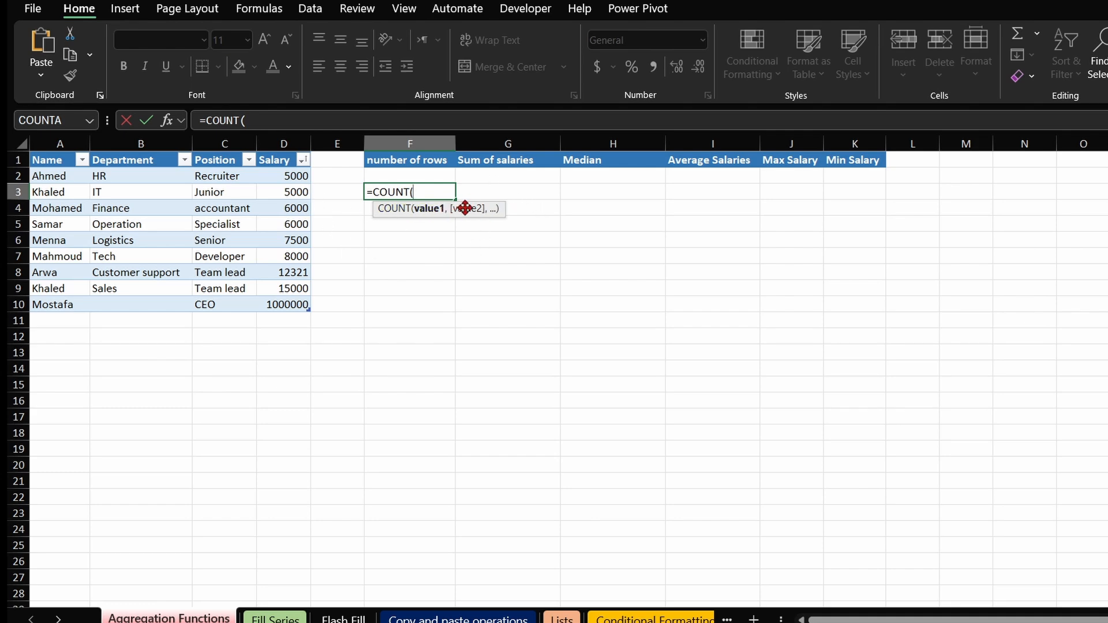
drag(282, 177, 292, 305)
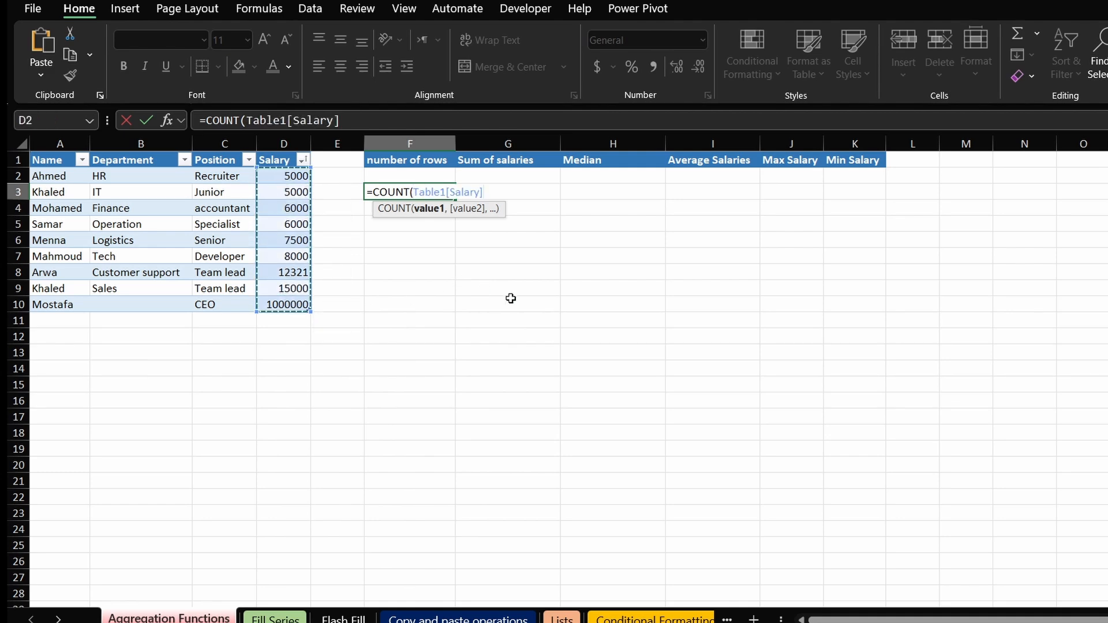
key(Return)
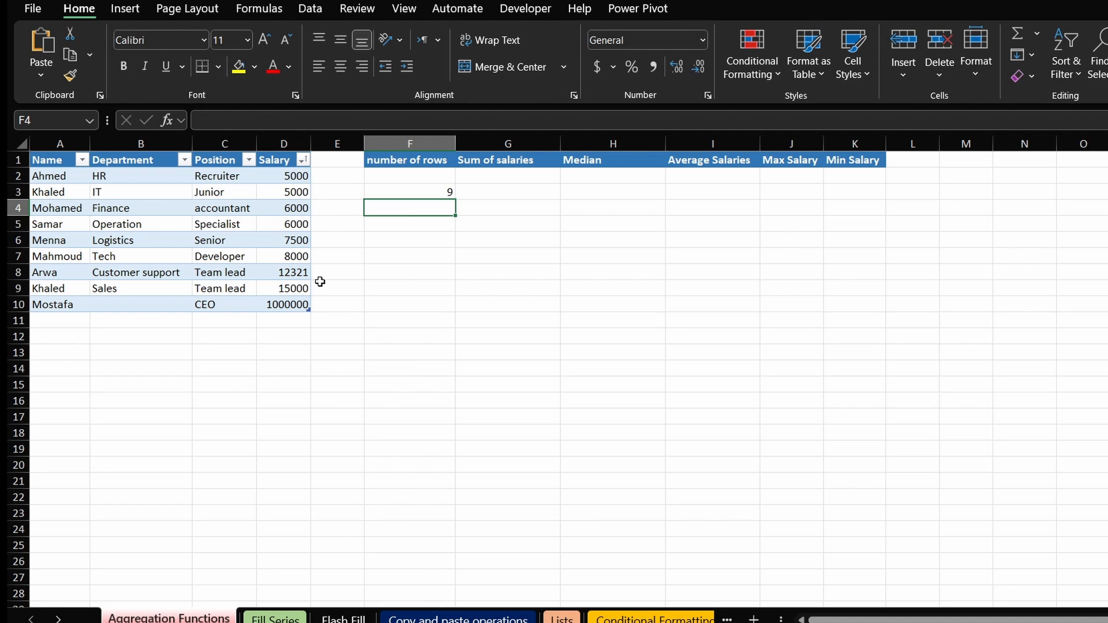
Enter a COUNTA formula over the Salary column of the employee table in cell F4
text(=)
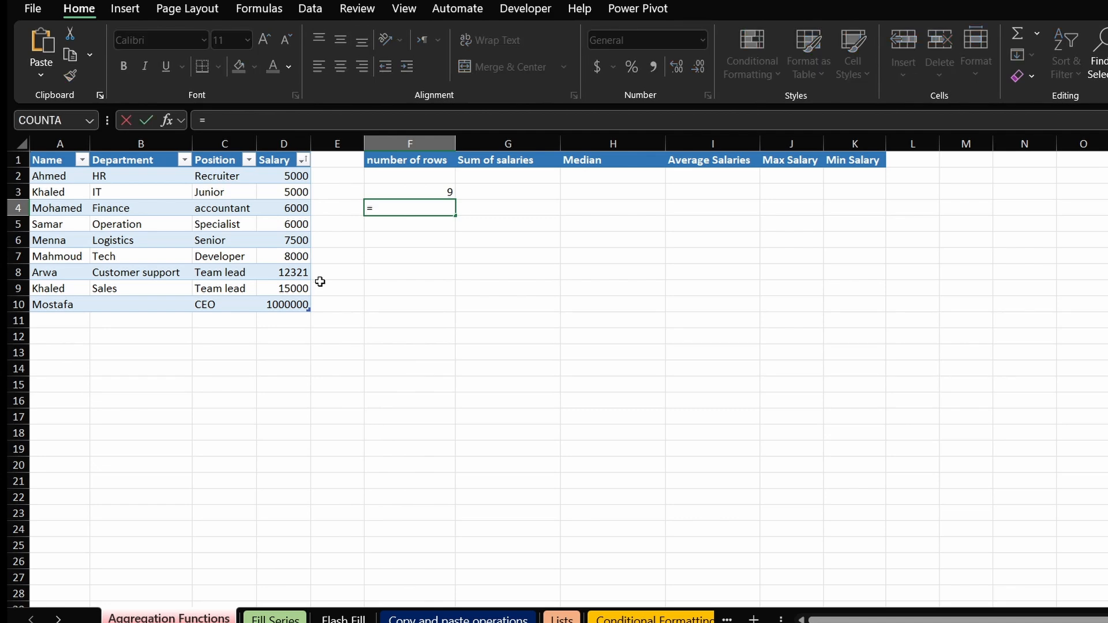
text(count)
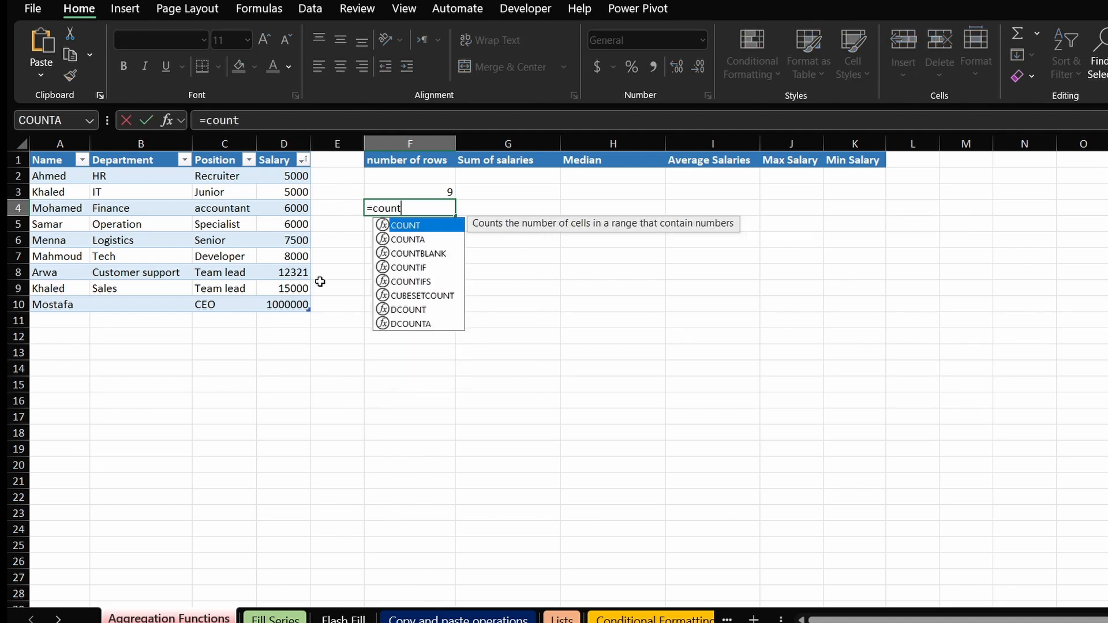
double_click(435, 239)
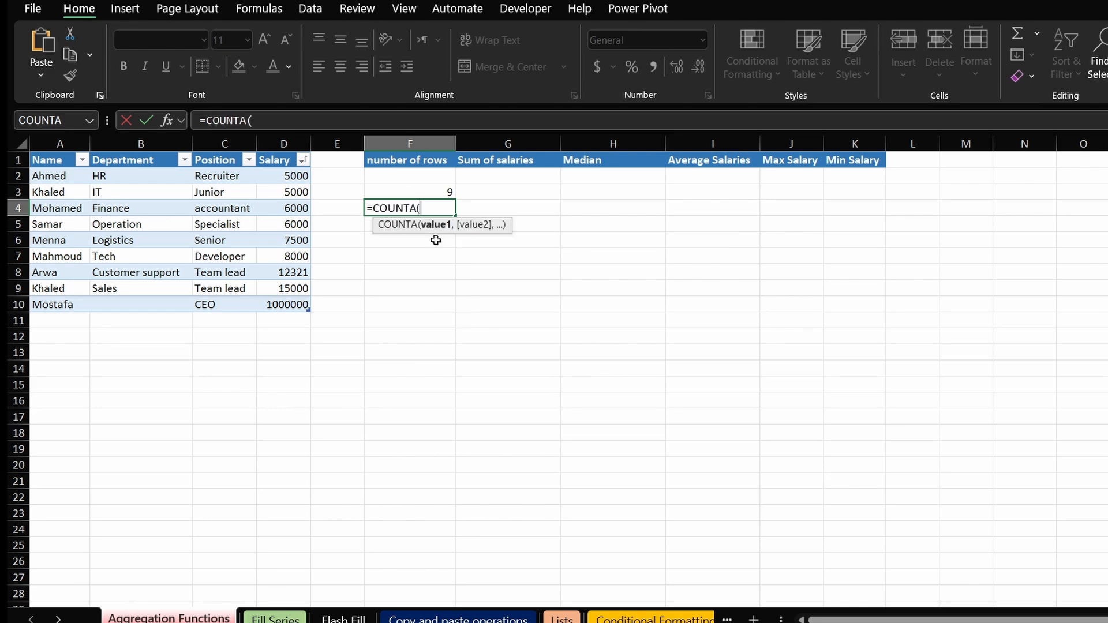
drag(301, 181, 295, 310)
key(Return)
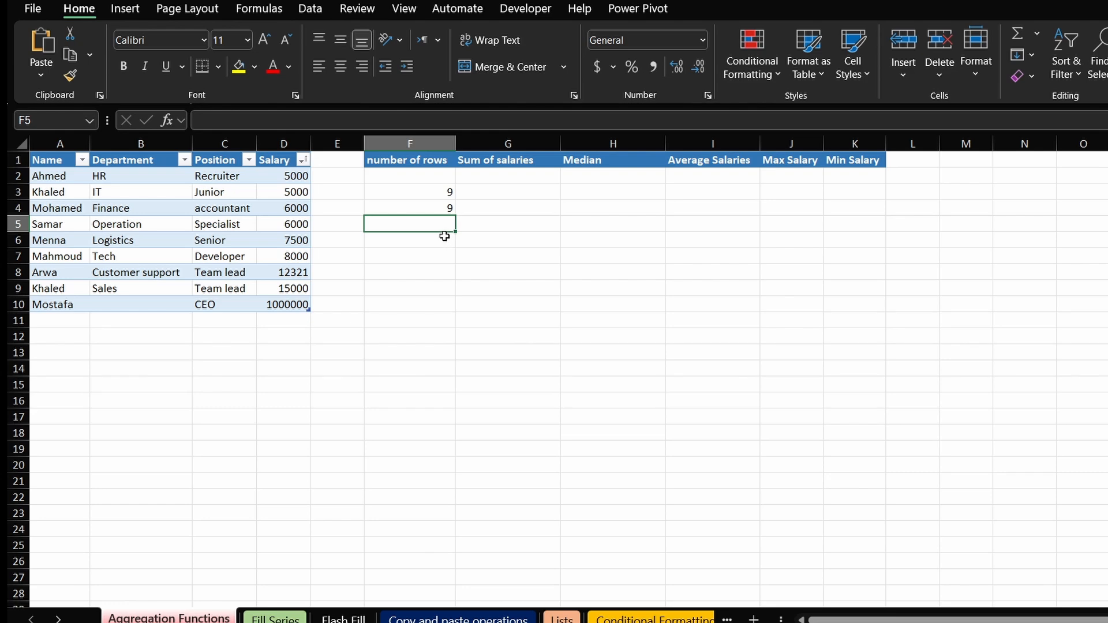
Enter a COUNT formula over the Position column of Table1 in cell F5 and inspect its formula
text(=)
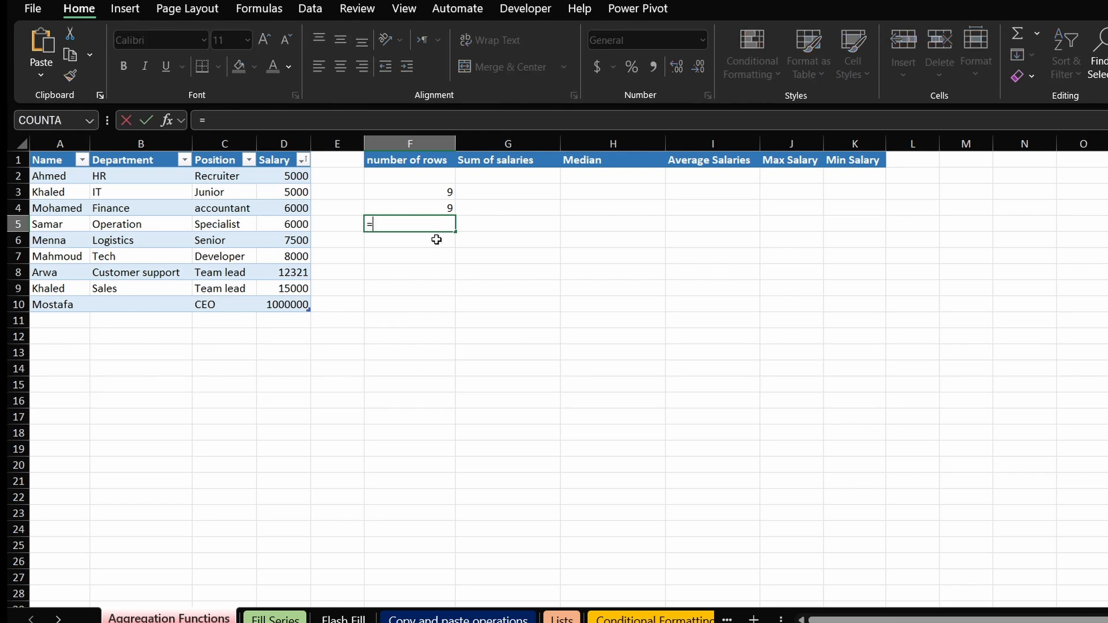
text(c)
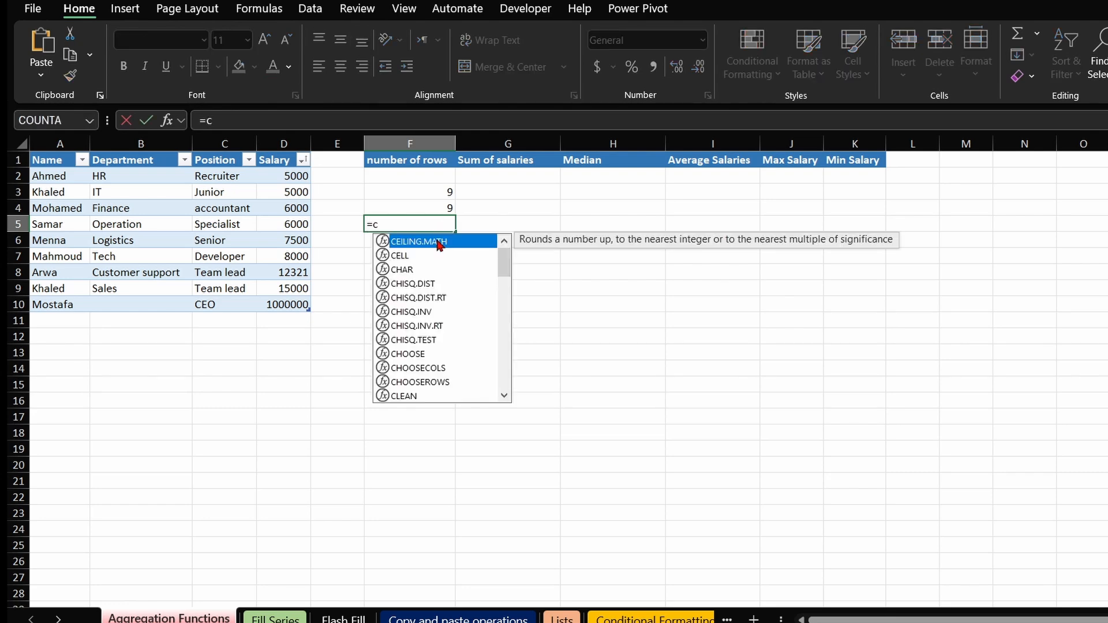
text(ou)
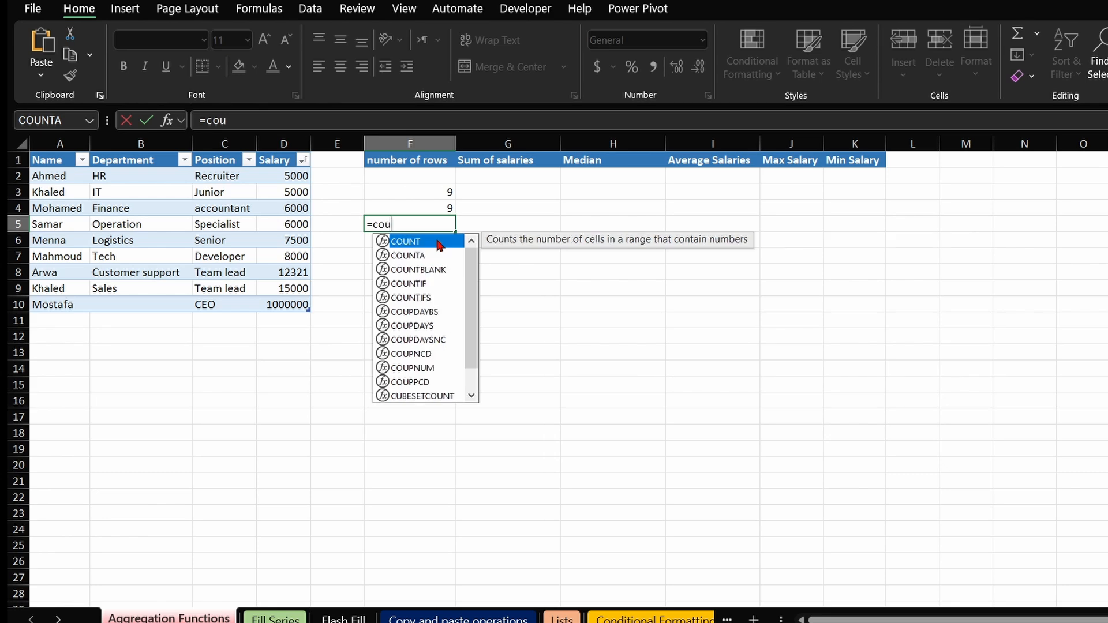
double_click(440, 244)
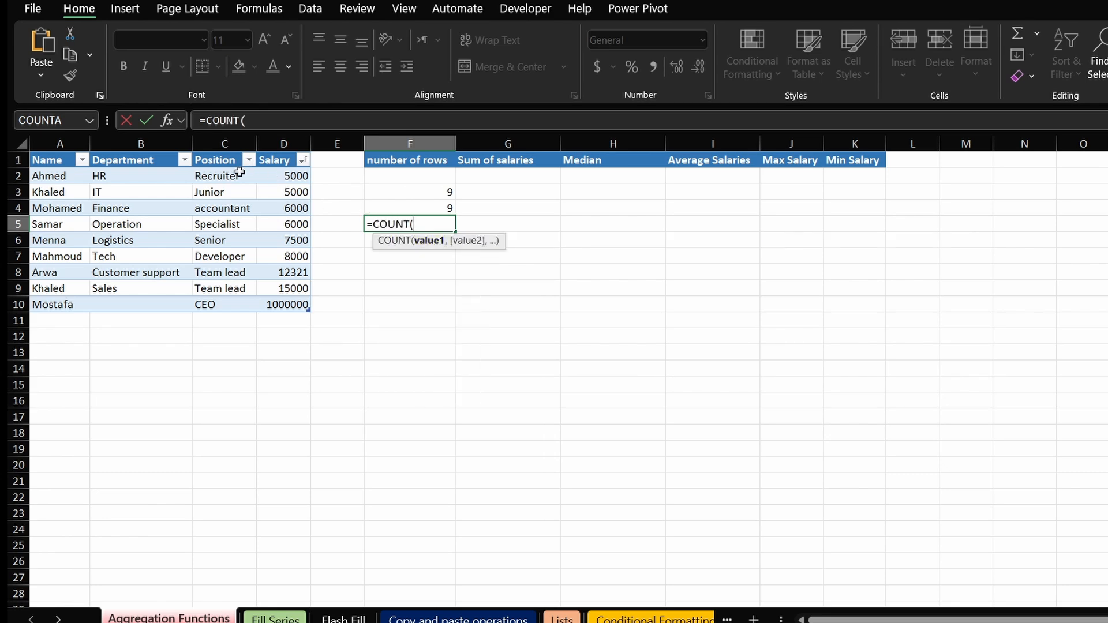
drag(237, 176, 237, 306)
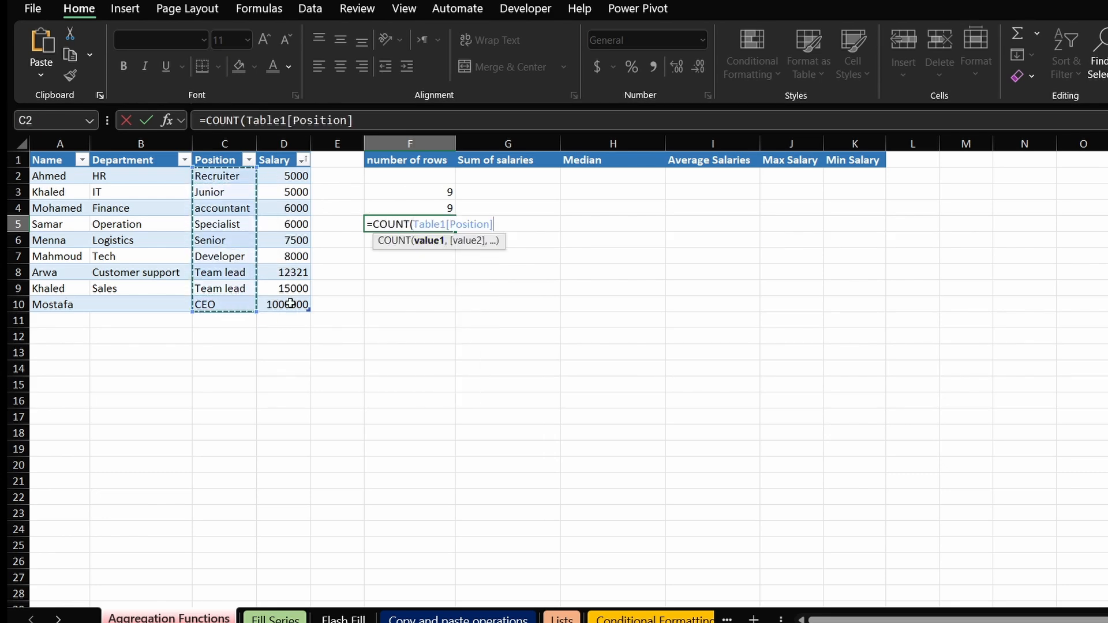
key(Return)
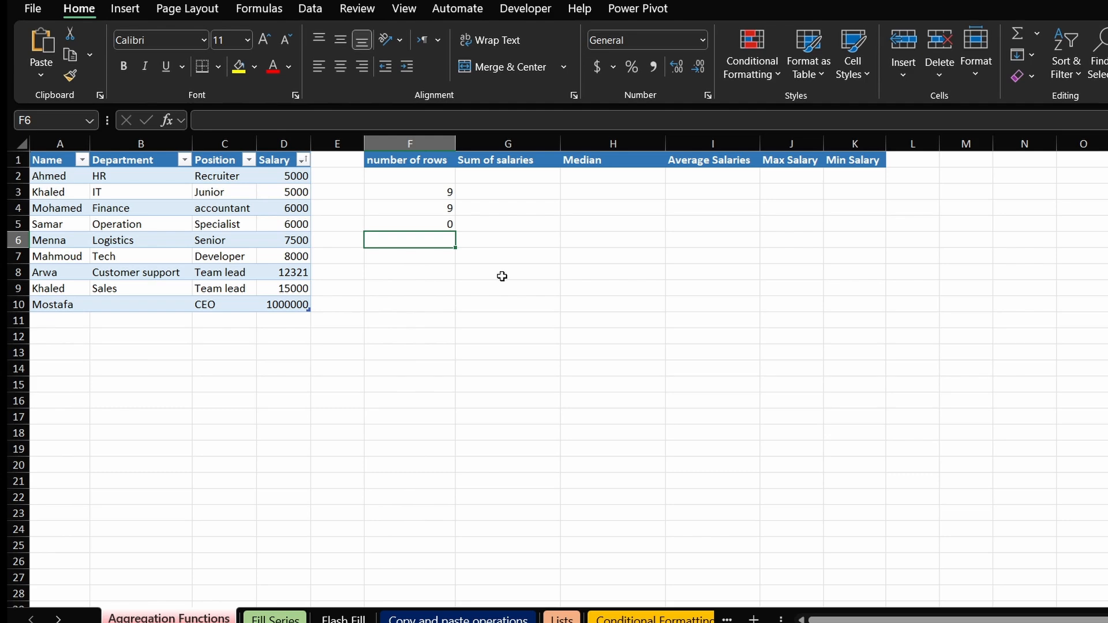
click(443, 223)
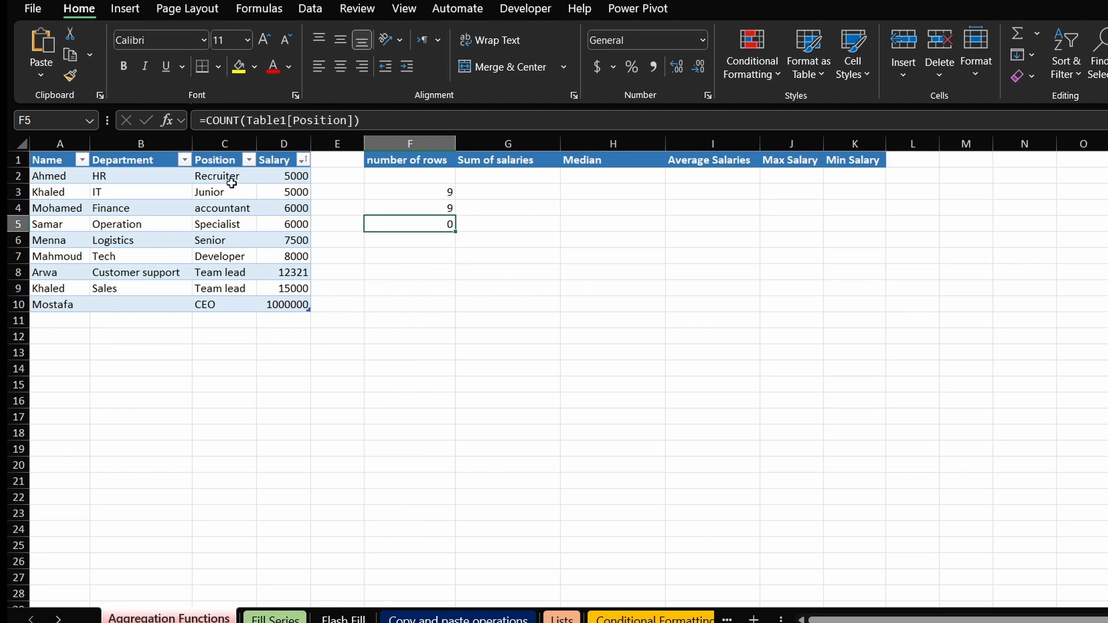
Enter a COUNTA formula over the Position column of Table1 in cell F6 and compare it with the COUNT formula in F5
click(440, 240)
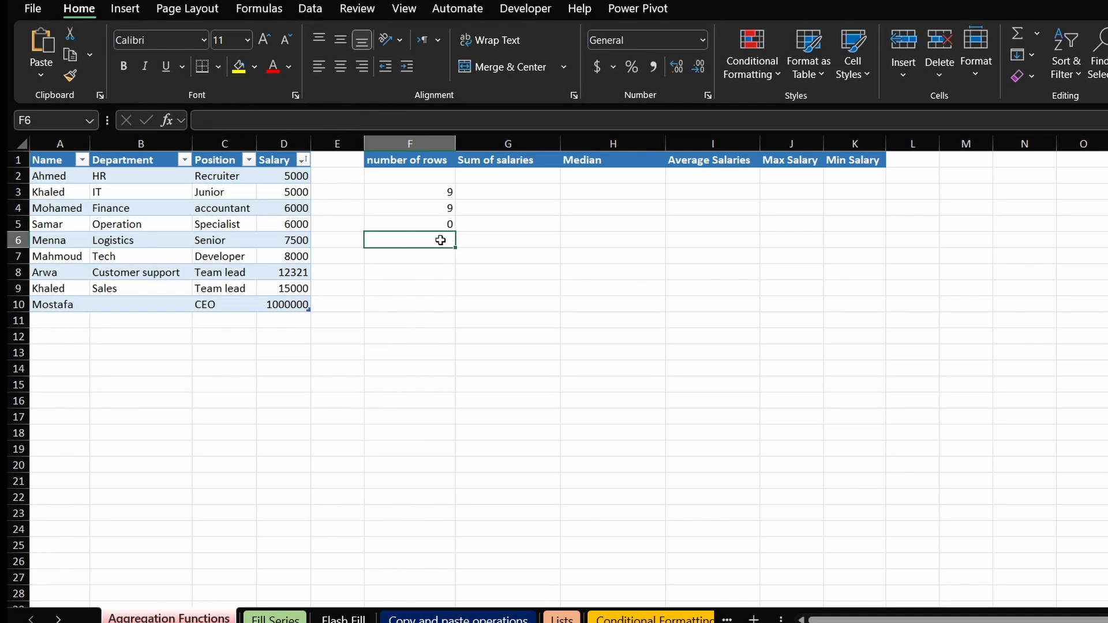
text(=cou)
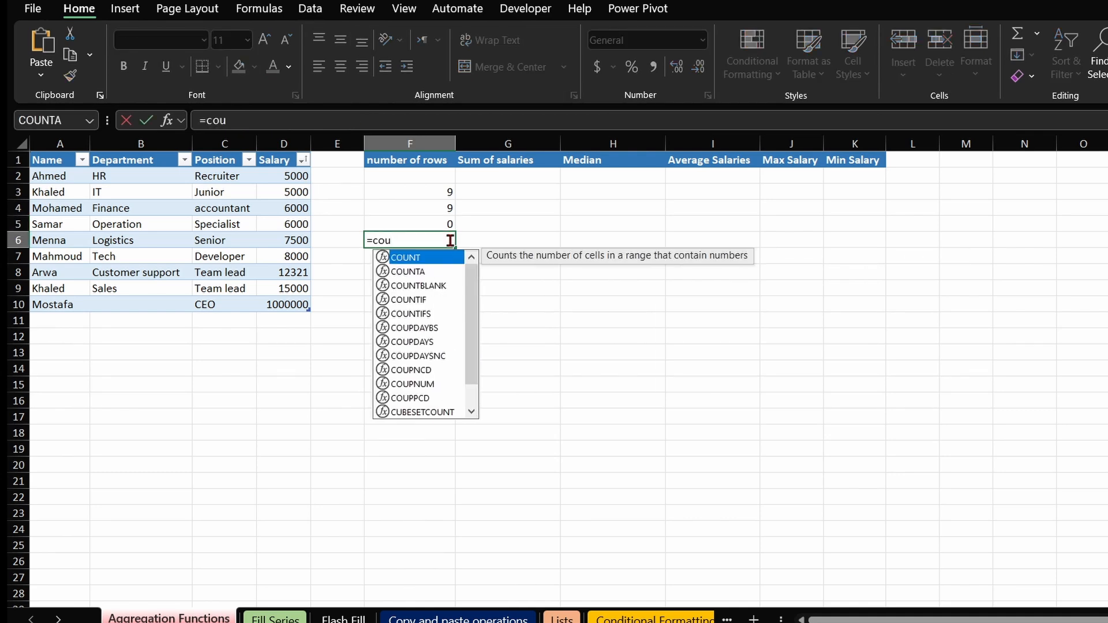
text(n)
key(Down)
key(Tab)
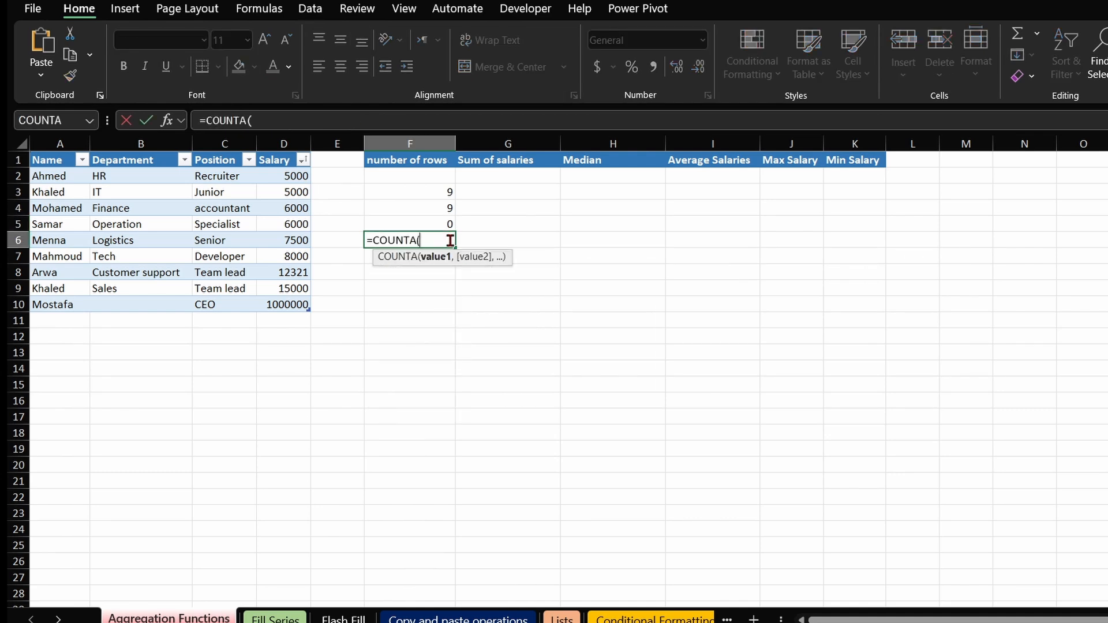
drag(242, 175, 265, 305)
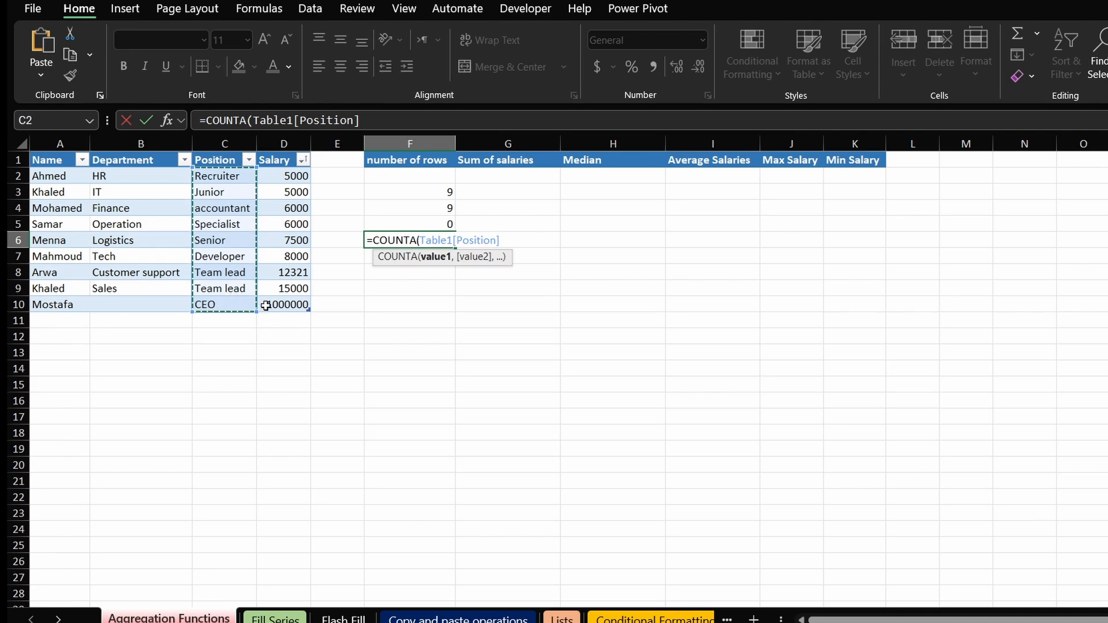
key(Return)
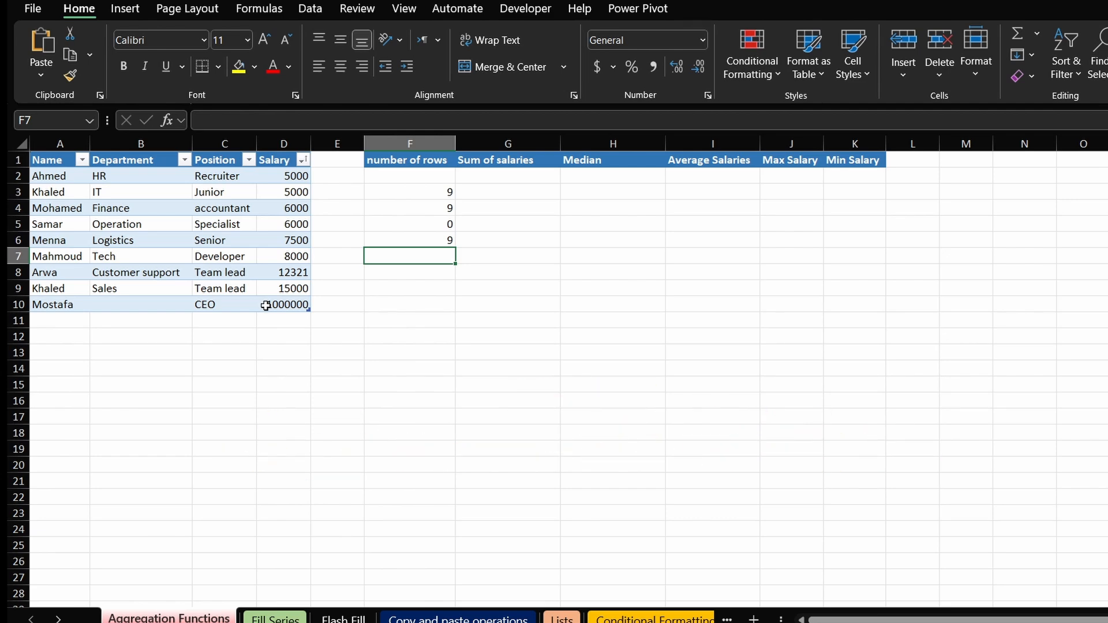
click(398, 220)
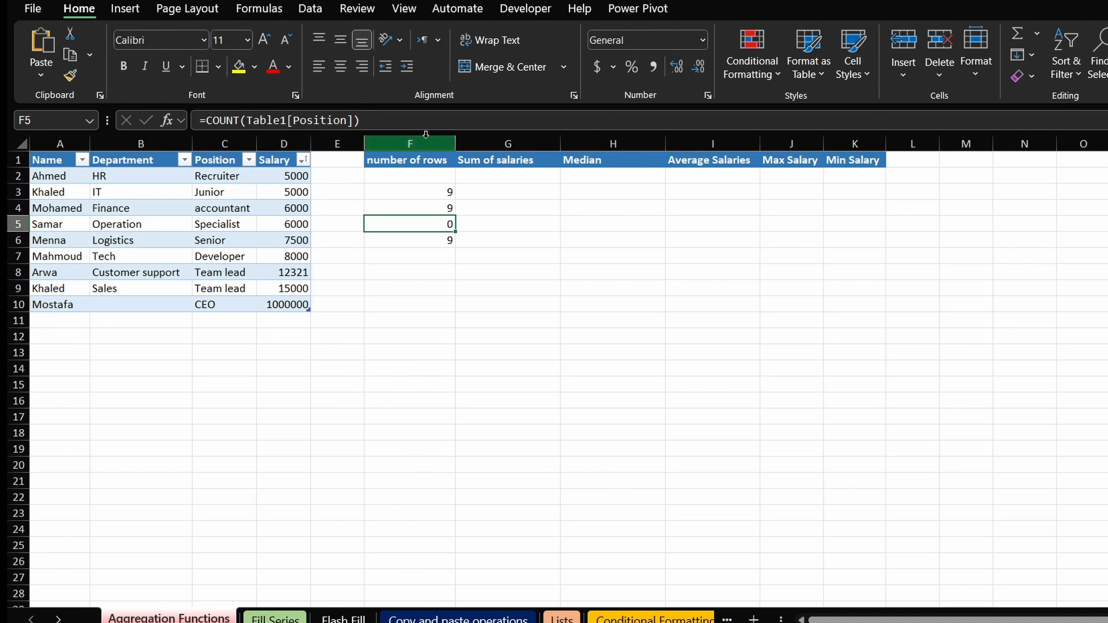
click(454, 242)
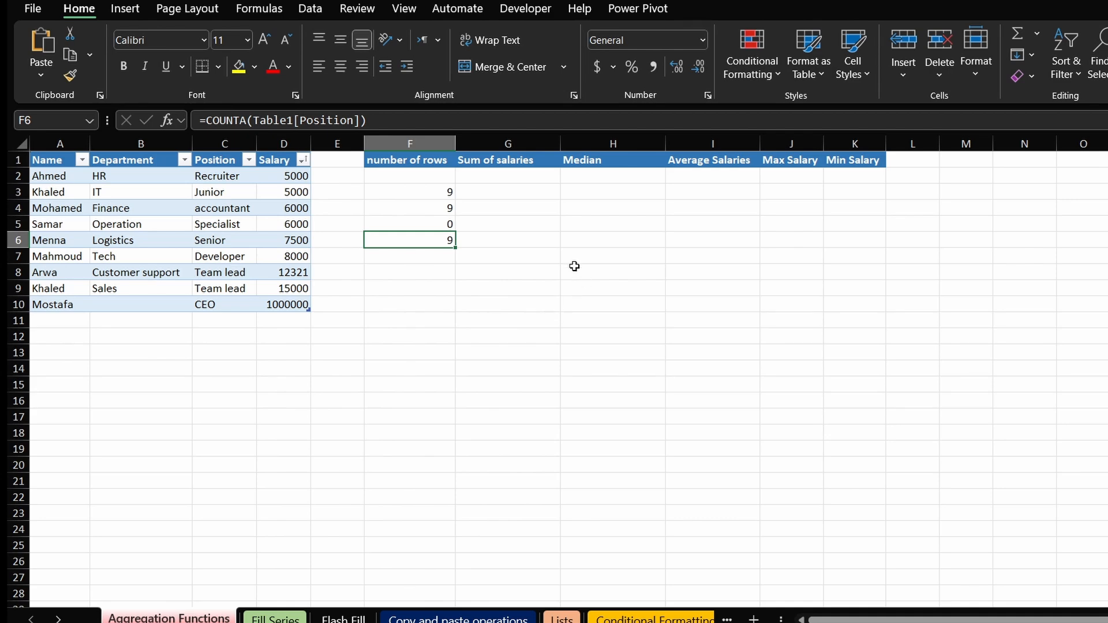
Enter a SUM formula over the Salary column of Table1 in cell G6, under Sum of salaries
click(536, 240)
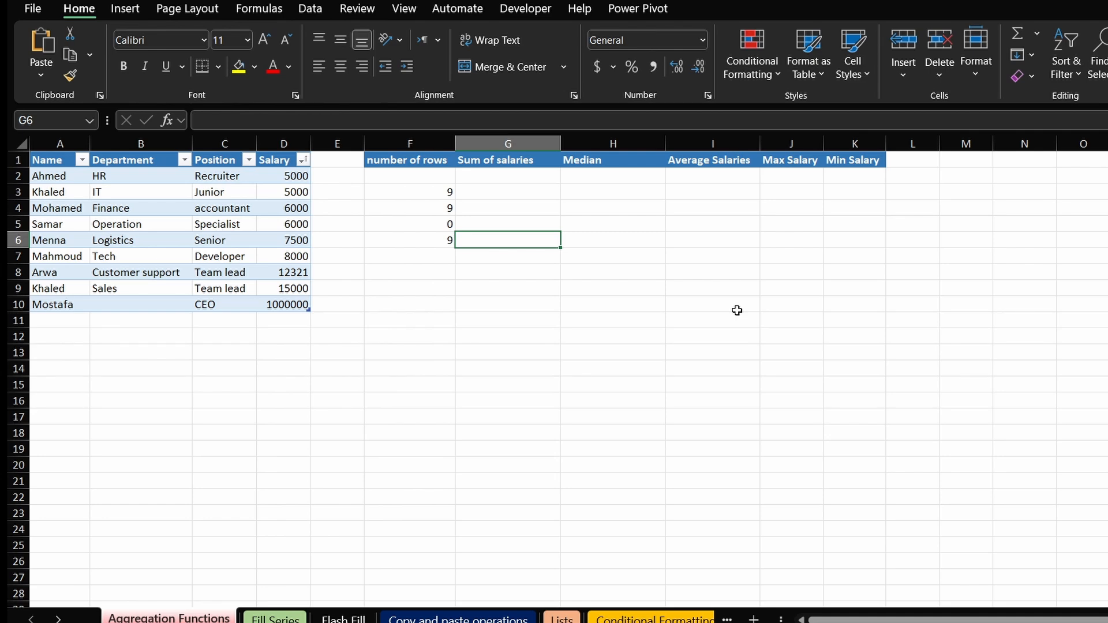
text(=sum)
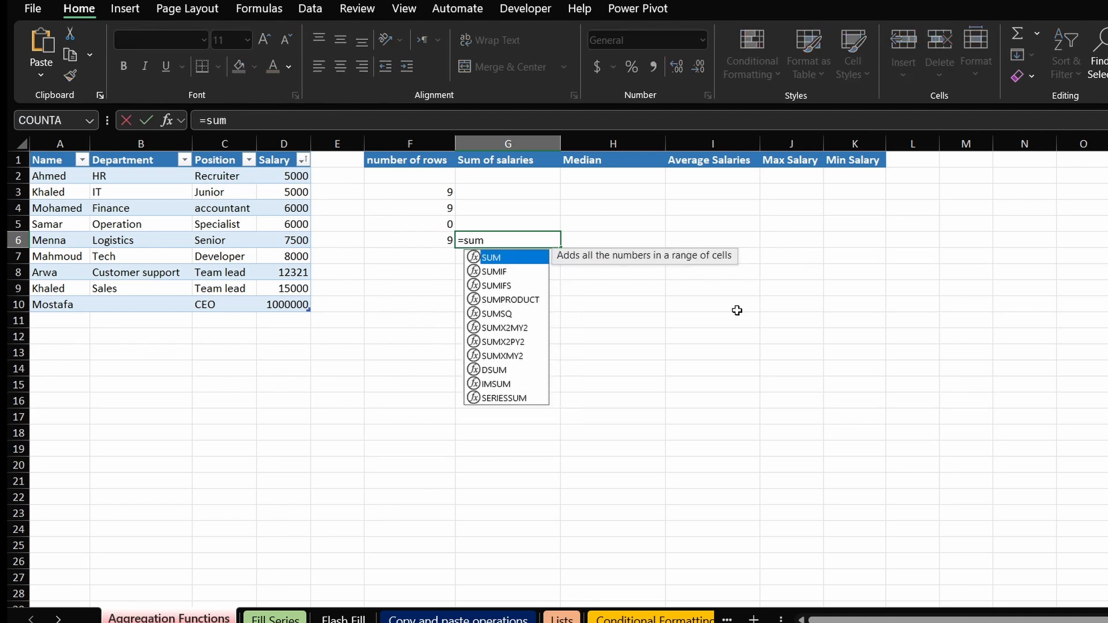
key(Tab)
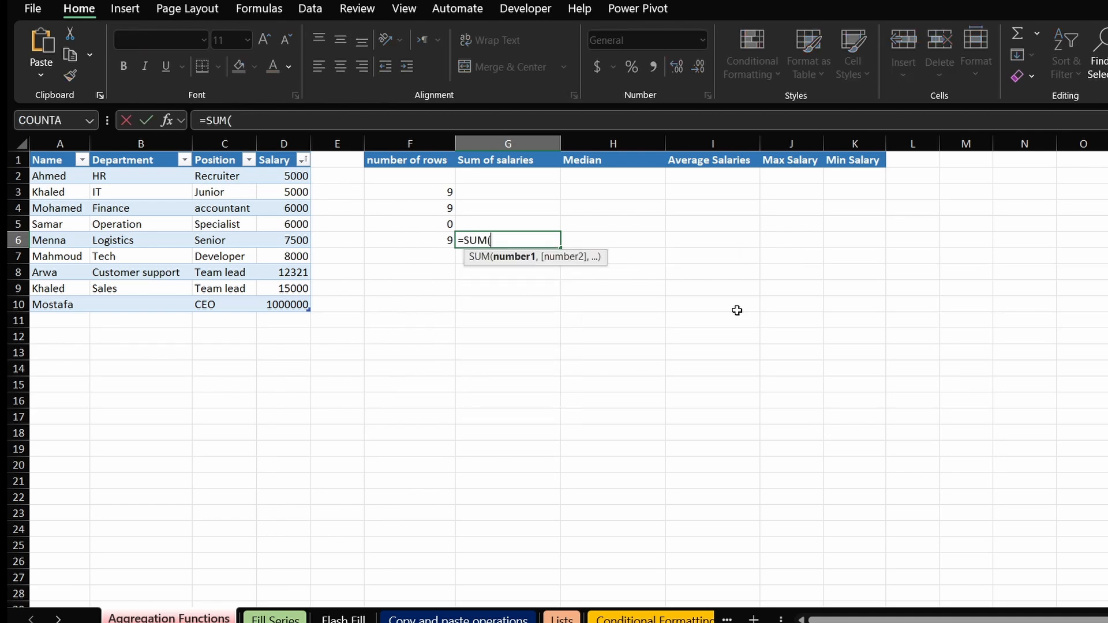
click(290, 179)
drag(290, 183, 290, 305)
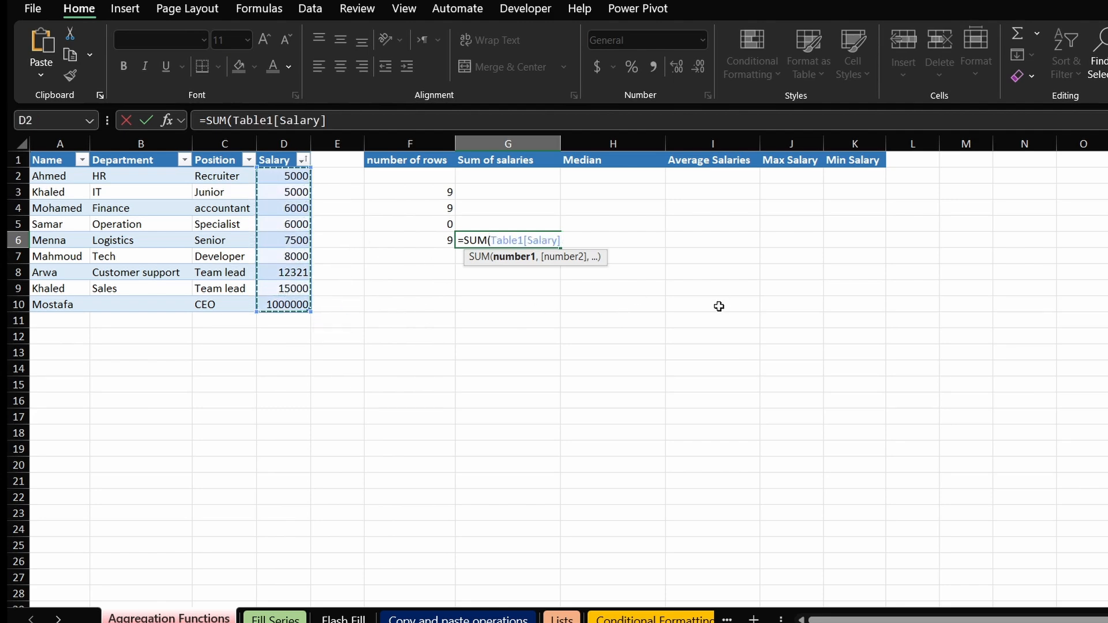
key(Return)
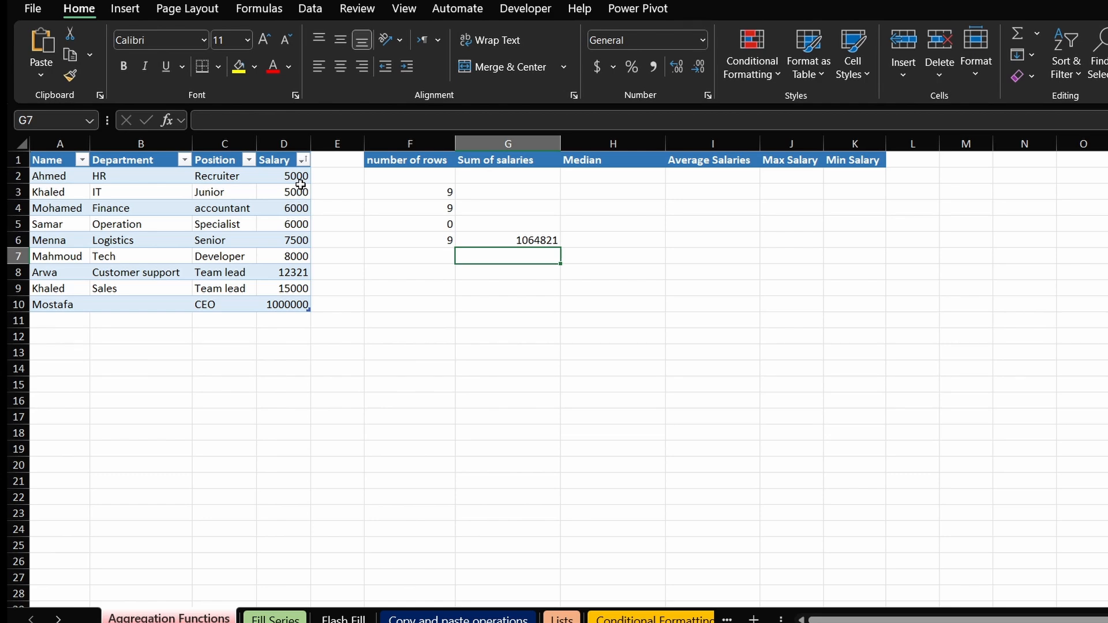
click(602, 244)
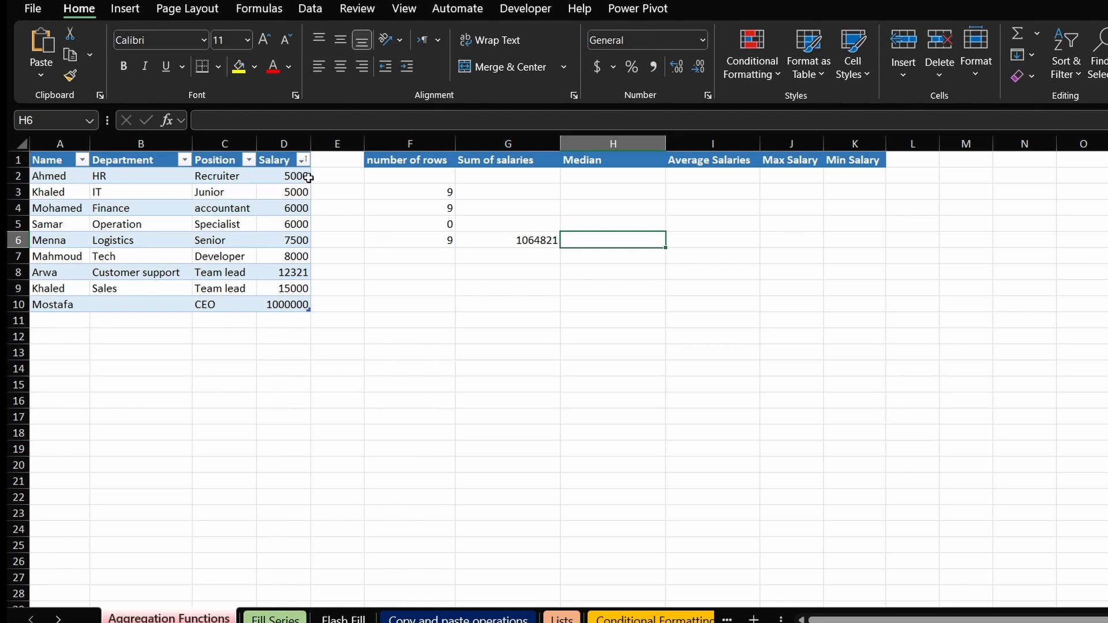
drag(300, 177, 306, 310)
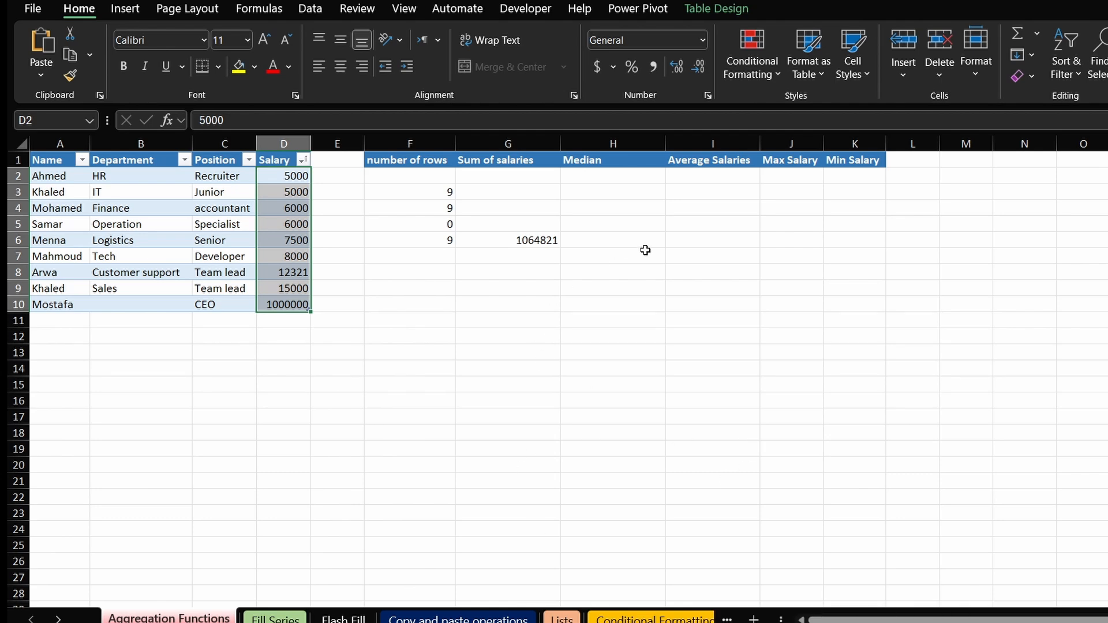
double_click(607, 238)
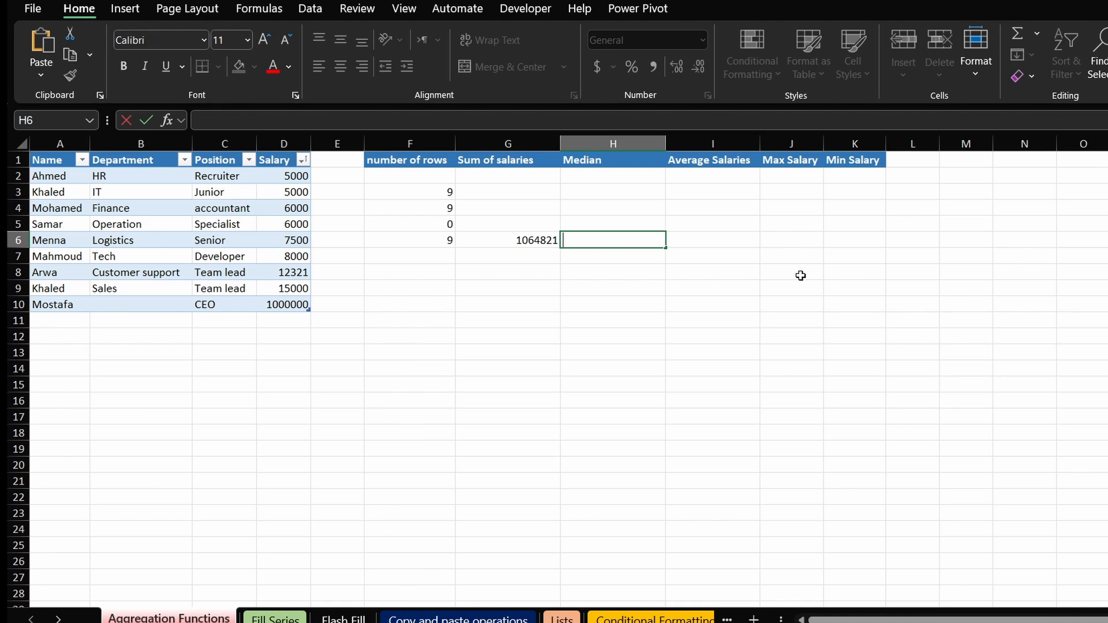
text(=med)
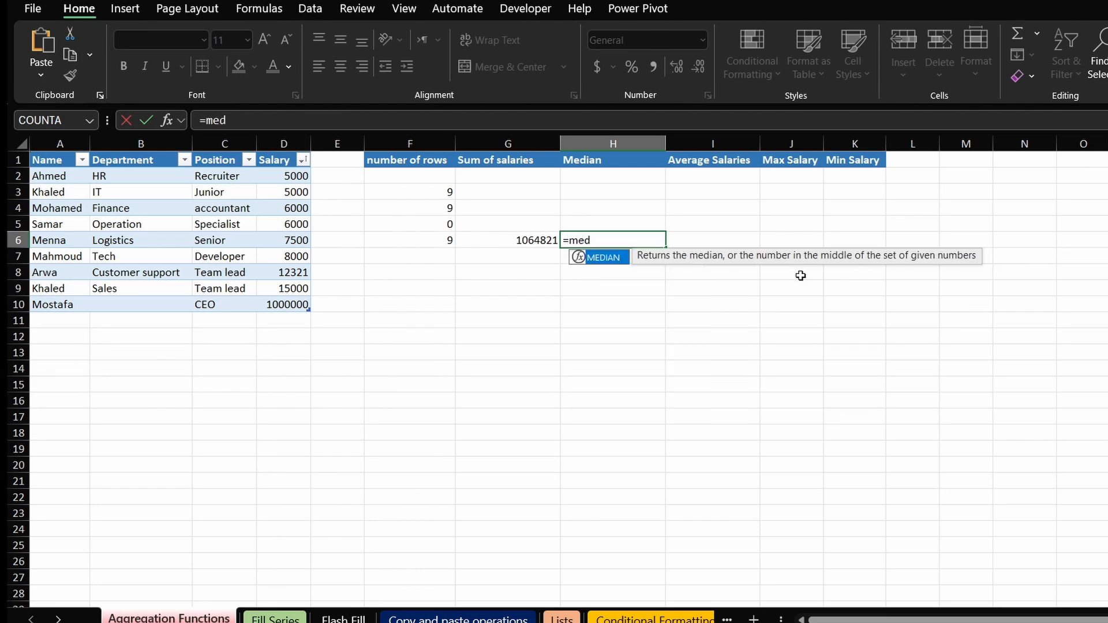
click(786, 359)
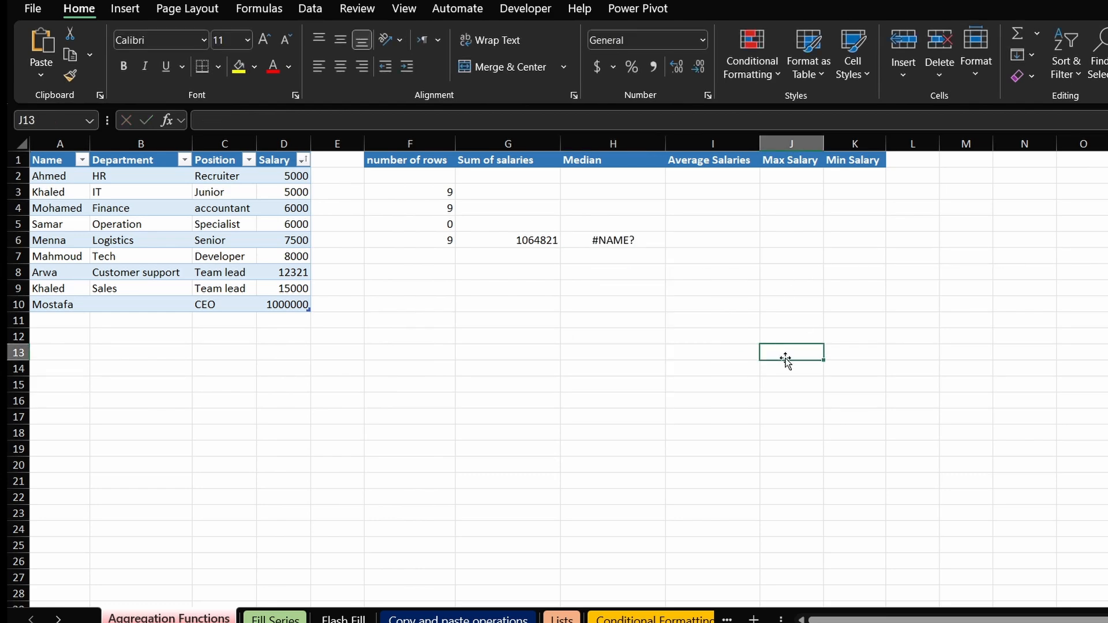
Enter the sample numbers 1 to 5 in cells I12 to I16 to illustrate a median
drag(736, 332, 738, 397)
click(738, 334)
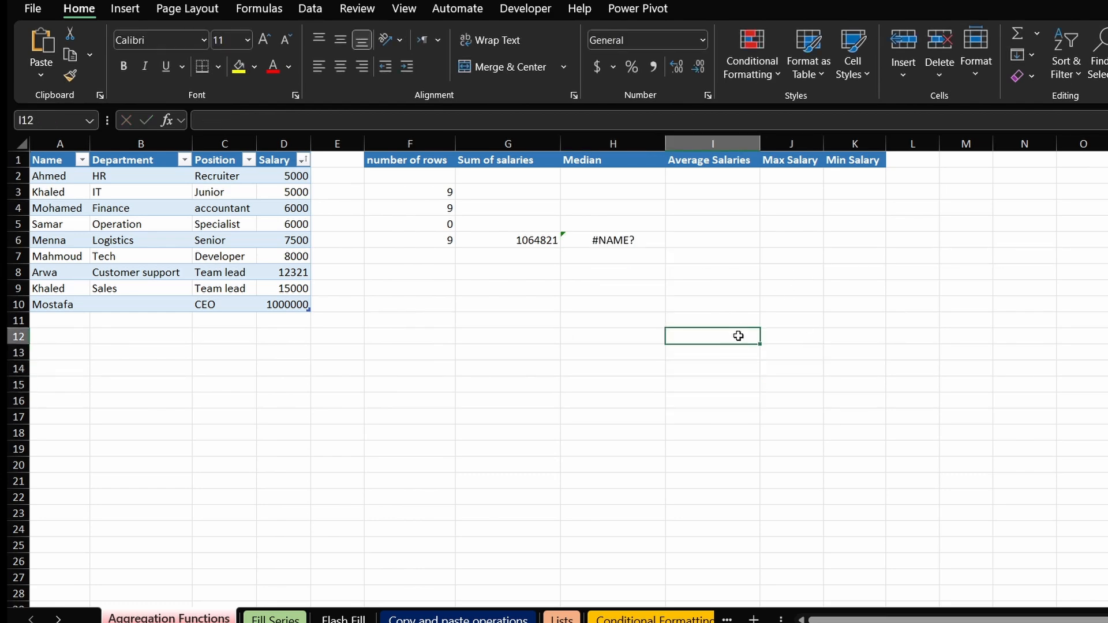
text(1)
key(Return)
text(2)
key(Return)
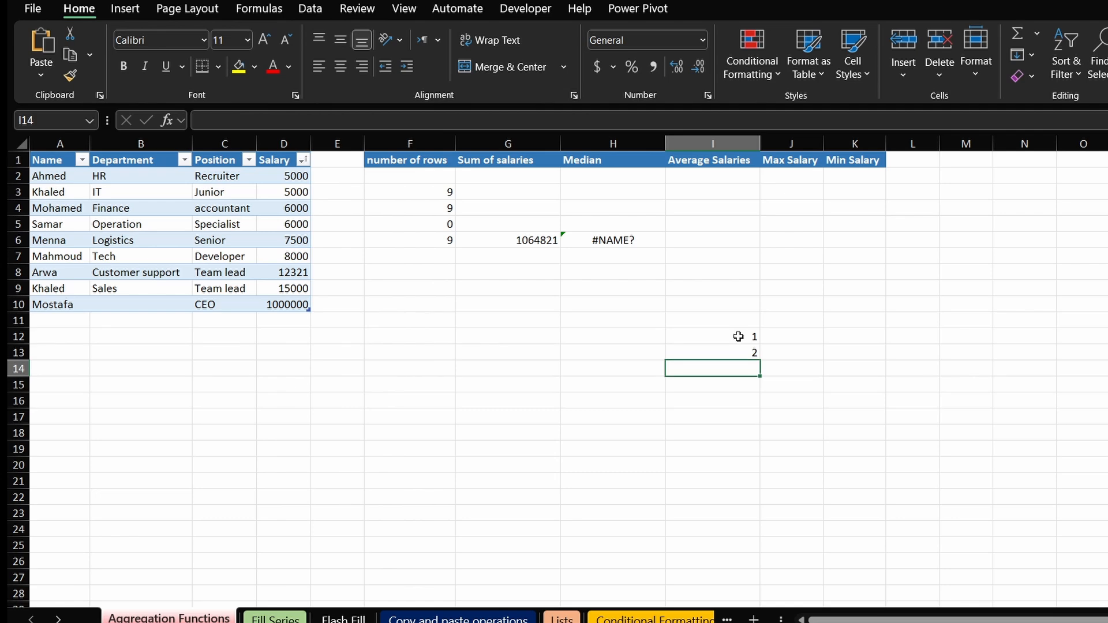
text(3)
key(Return)
text(4)
key(Return)
text(5)
key(Return)
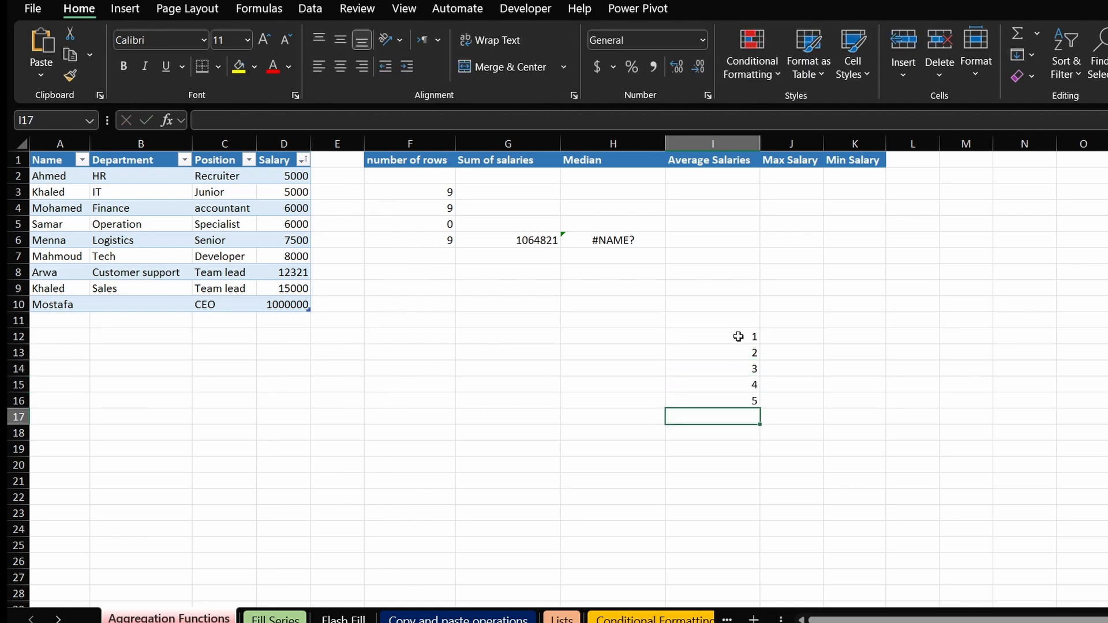
Point out the middle sample number in I14 and clear the sample numbers from column I
click(743, 364)
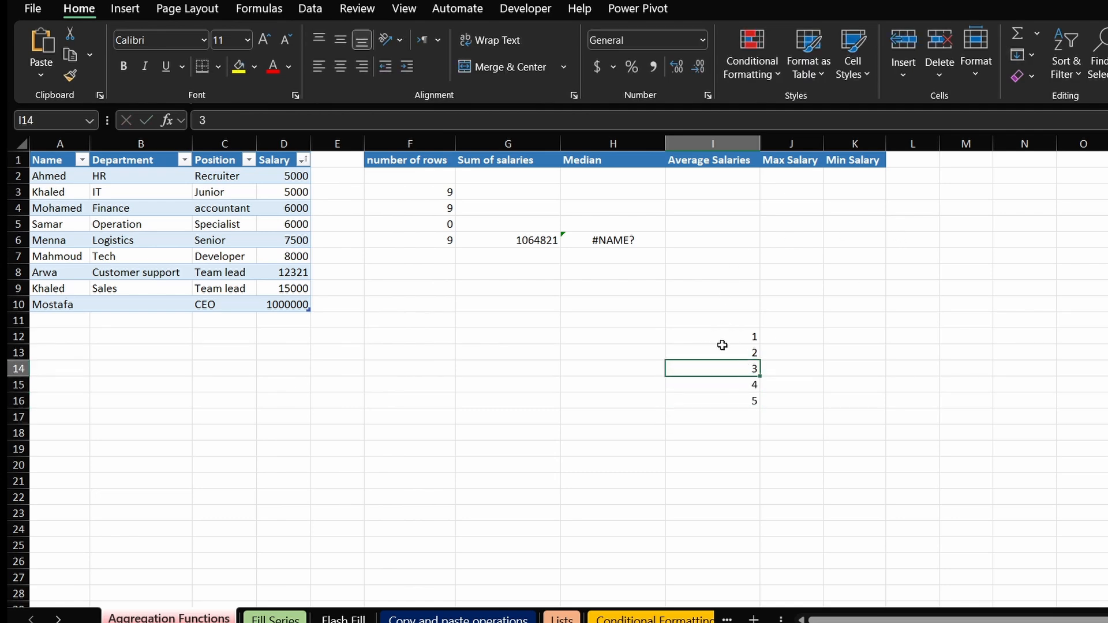
drag(726, 337, 751, 428)
key(Delete)
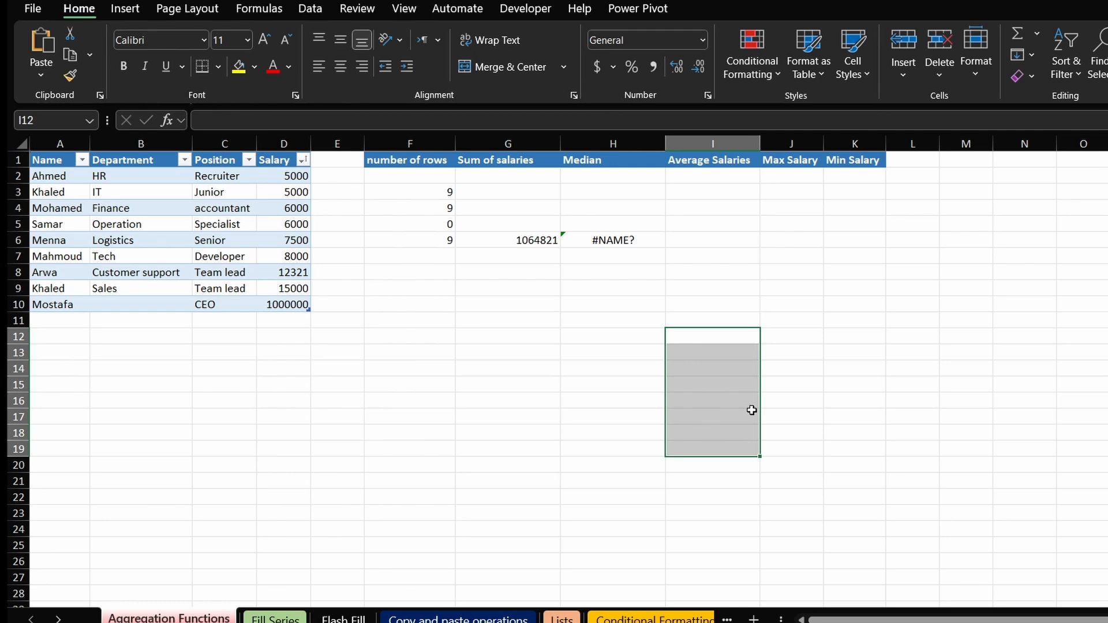
Enter a MEDIAN formula over the Salary column of Table1 in cell H6 and select the middle salary in D6 for comparison
click(638, 242)
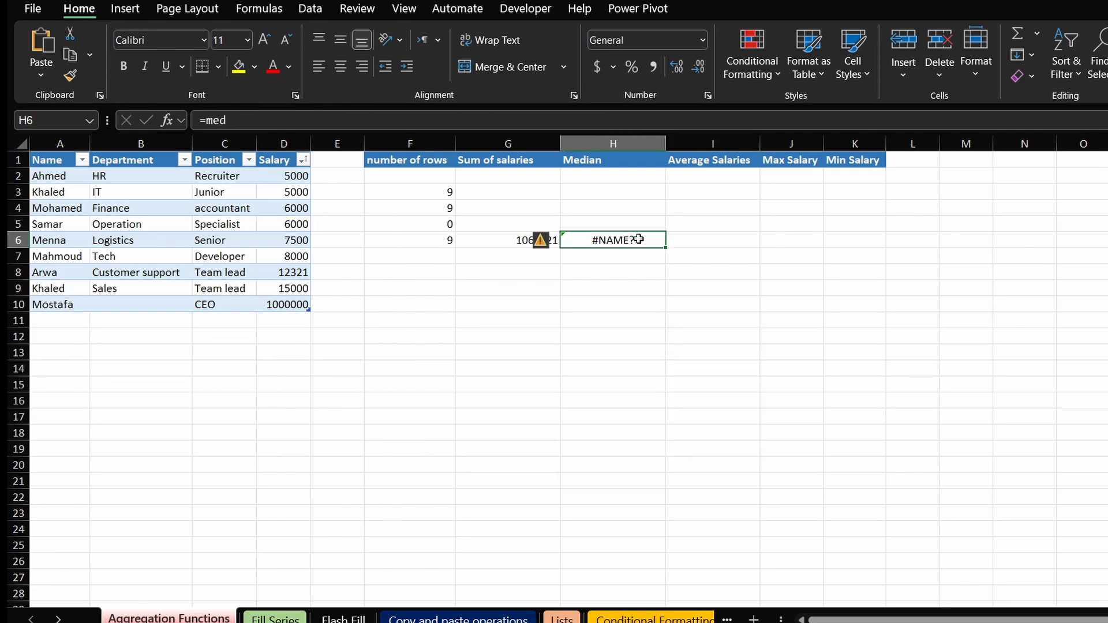
text(=med)
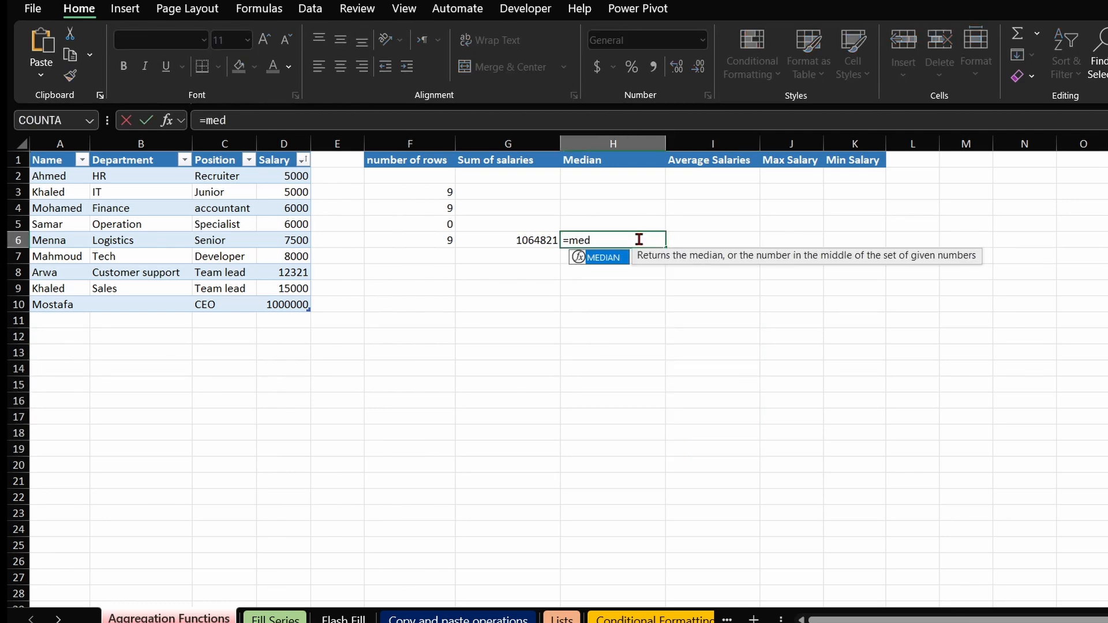
key(Tab)
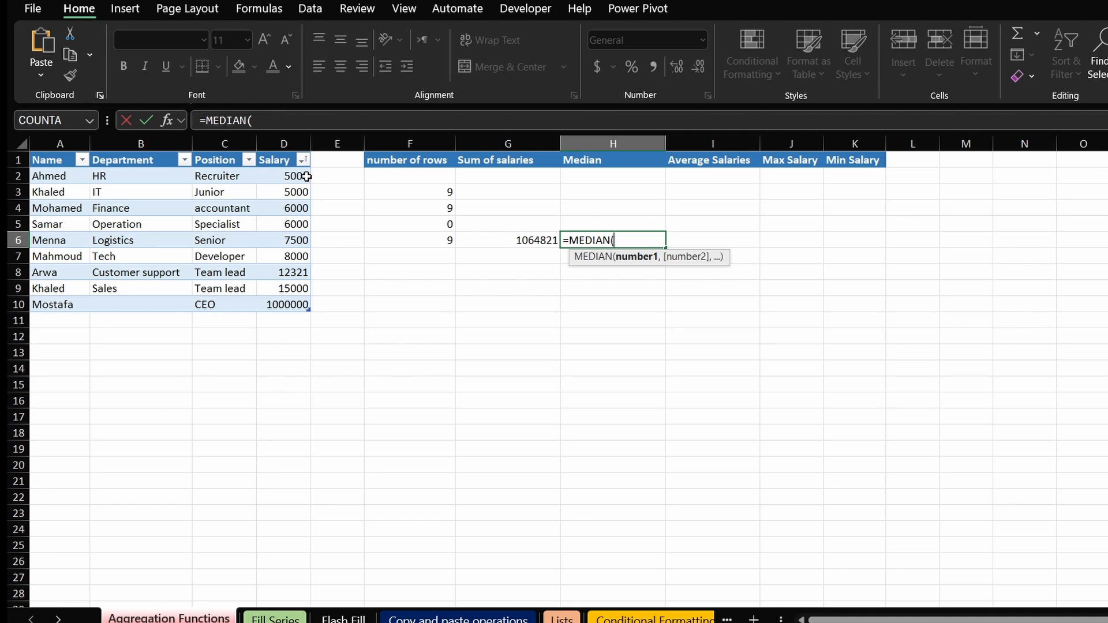
drag(306, 176, 304, 305)
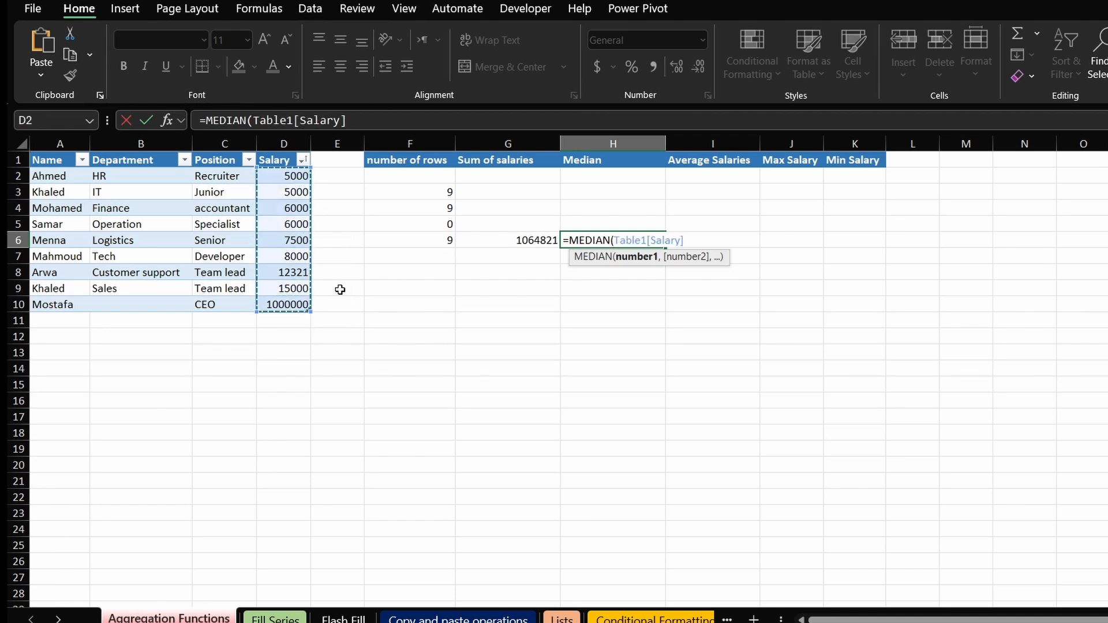
key(Return)
click(300, 240)
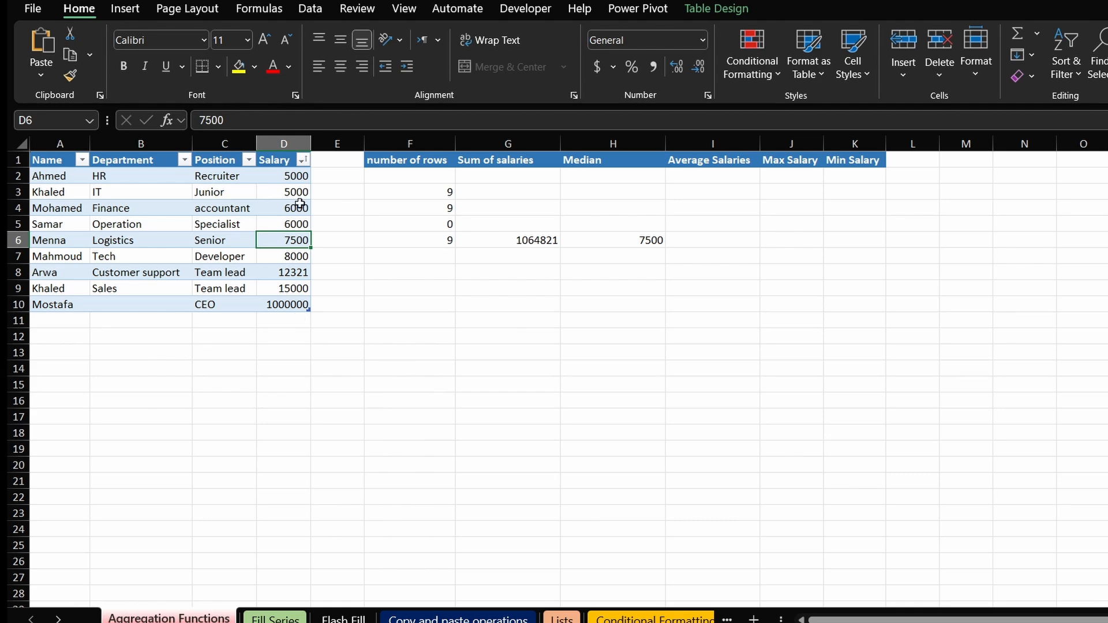
Enter an AVERAGE formula over the Salary column of the table in cell I6, under Average Salaries
click(702, 242)
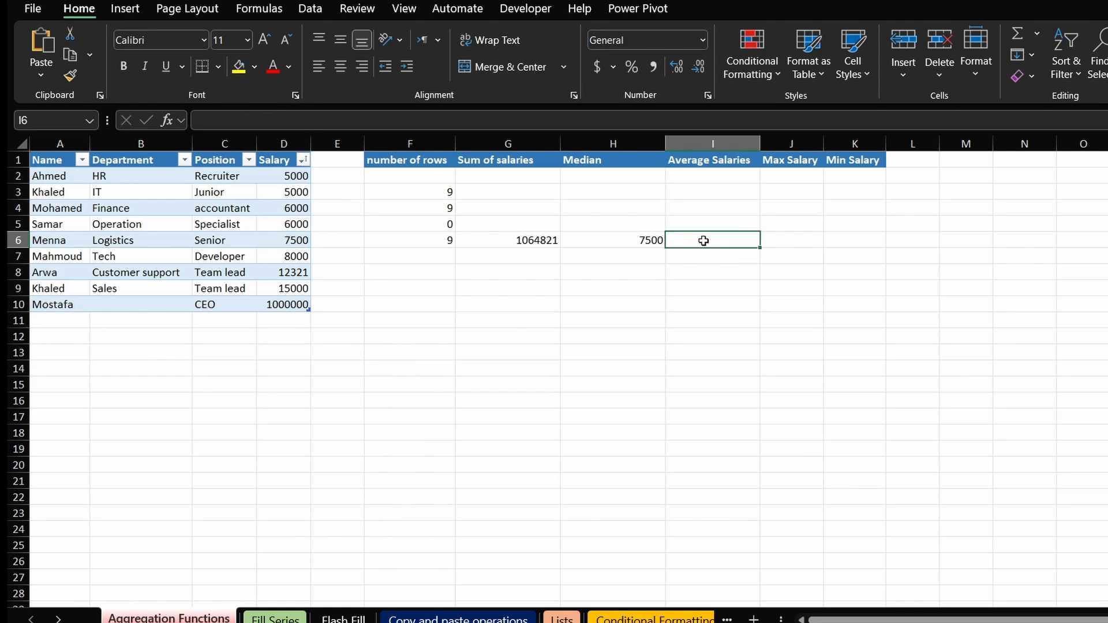
double_click(703, 240)
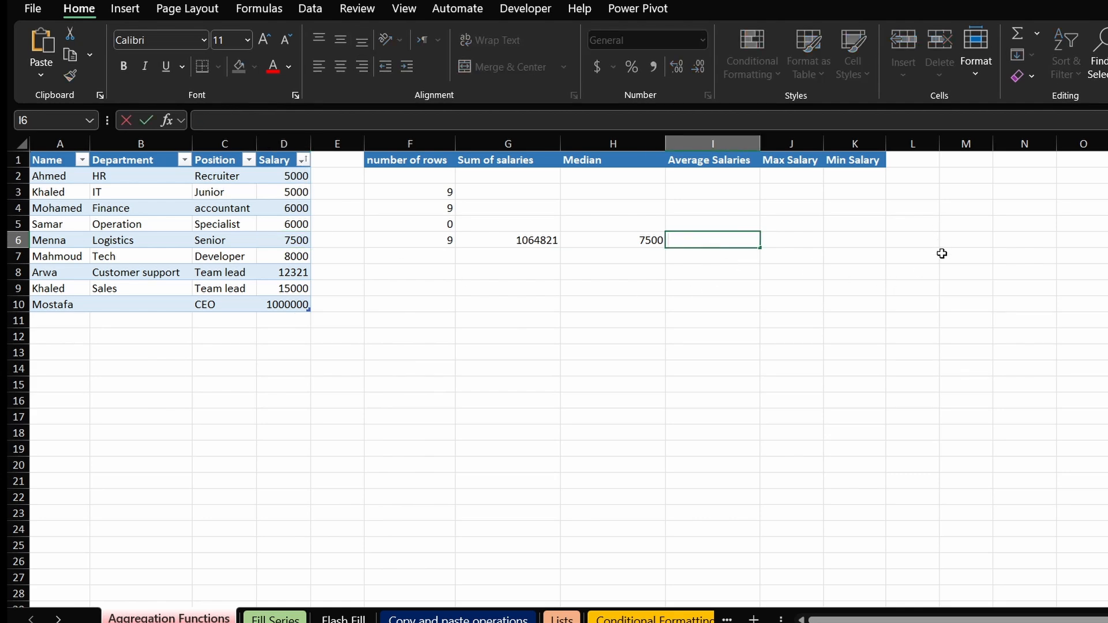
text(=a)
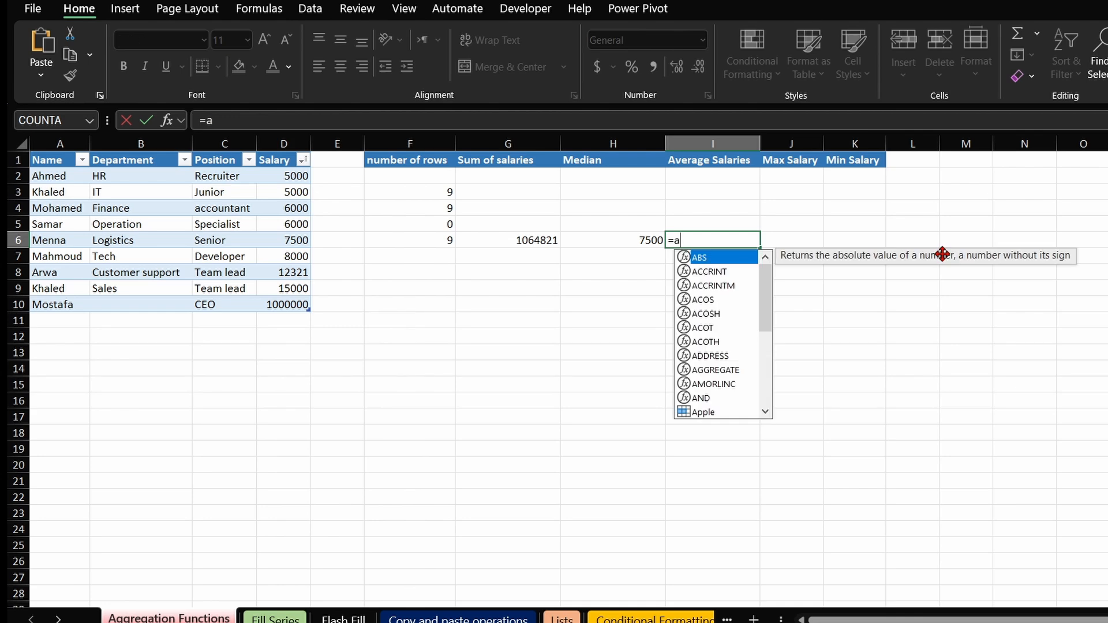
text(ve)
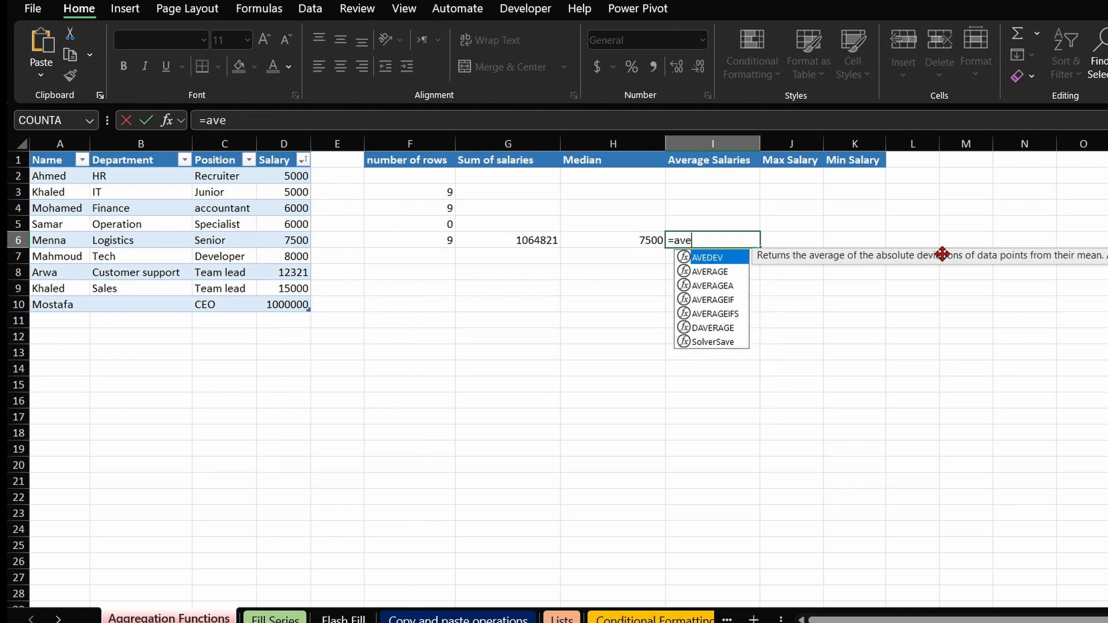
double_click(712, 273)
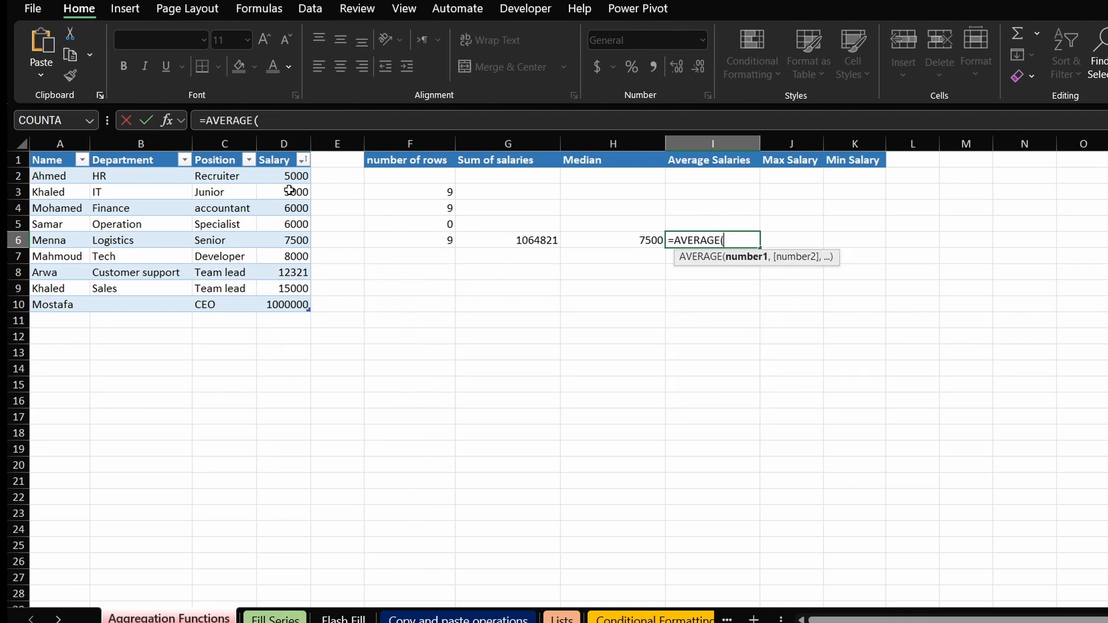
drag(292, 178, 296, 303)
key(Return)
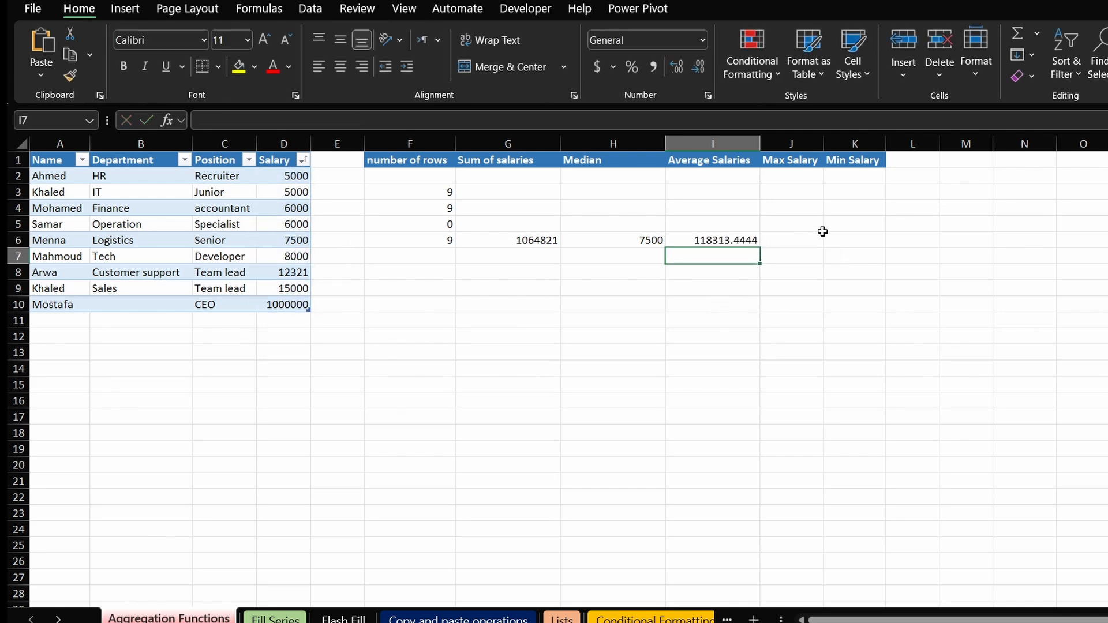
Enter a MAX formula over the table's salaries in cell J6, under Max Salary
double_click(799, 240)
text(=)
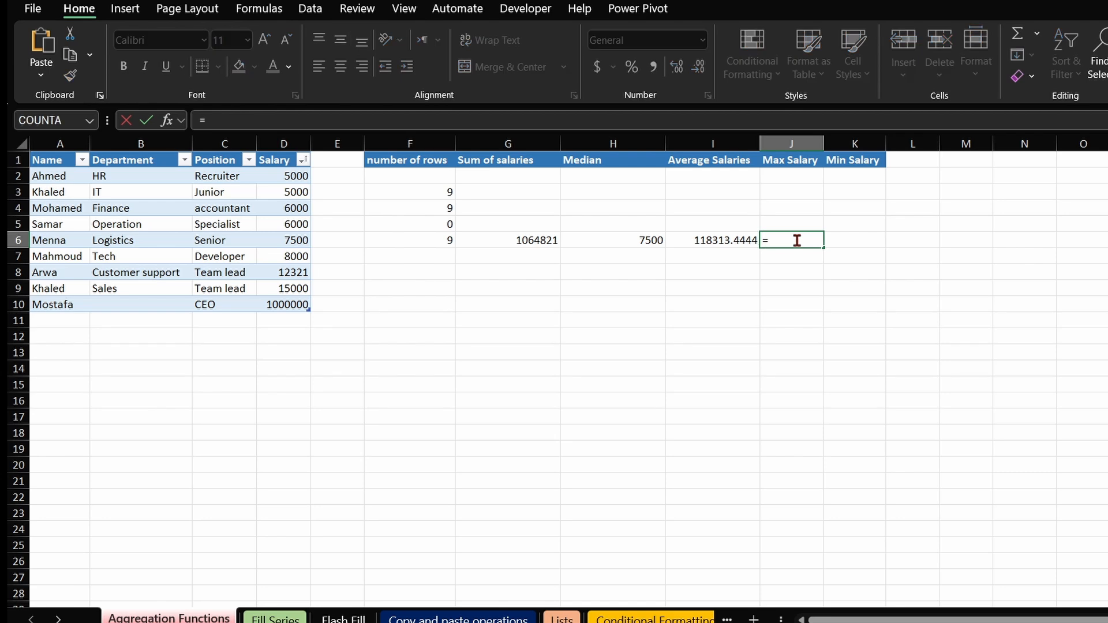
text(ma)
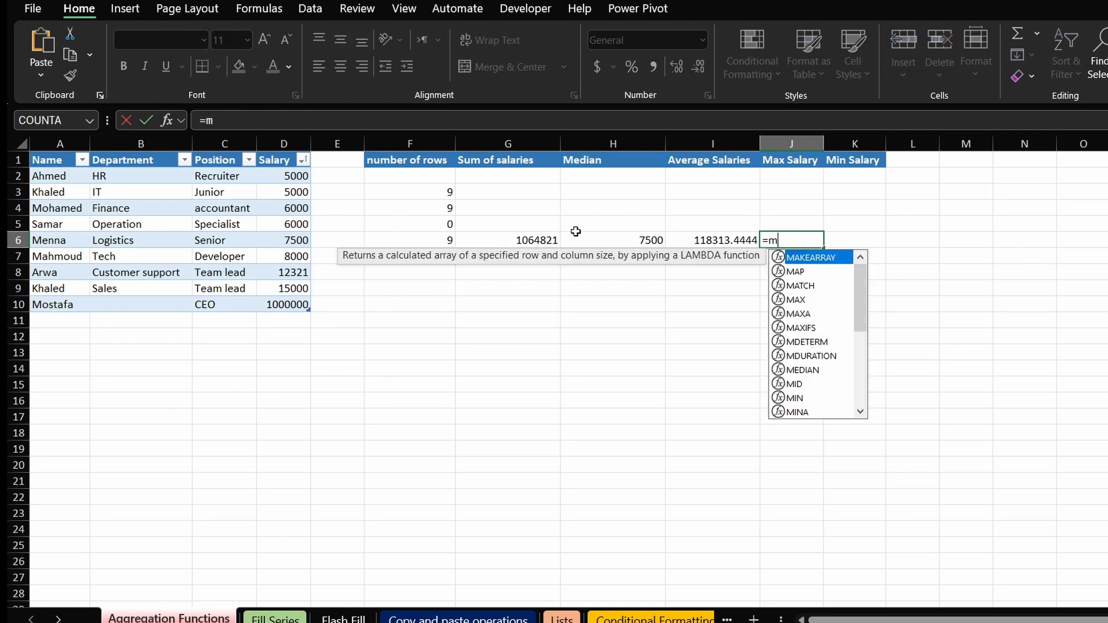
double_click(795, 300)
drag(291, 261, 302, 300)
key(Return)
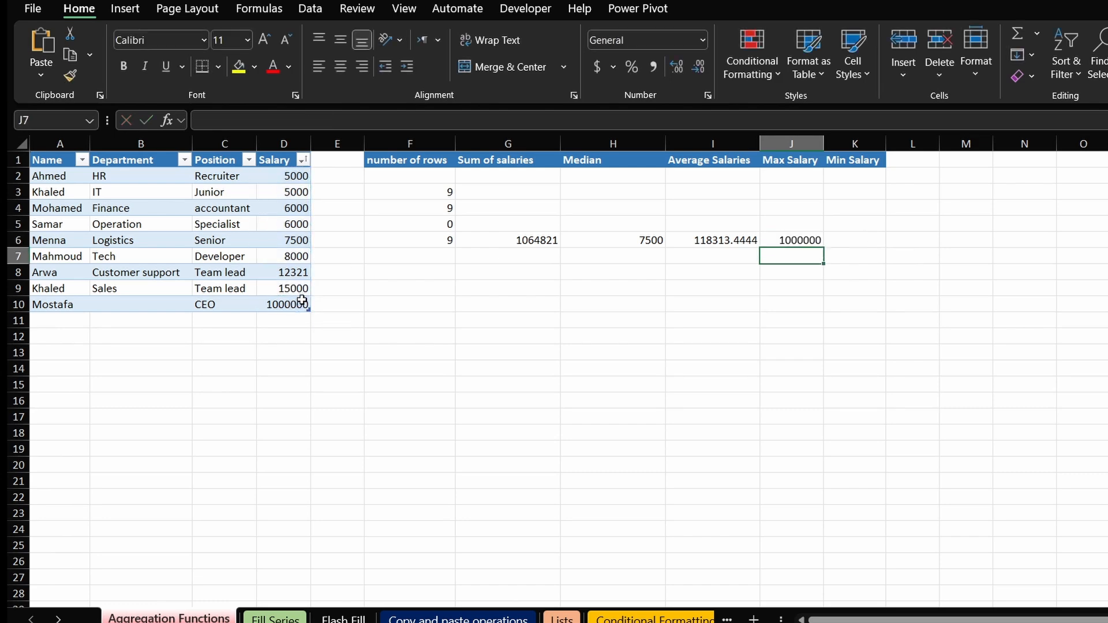
Enter a MIN formula over the Salary column of the table in cell K6, under Min Salary
click(850, 242)
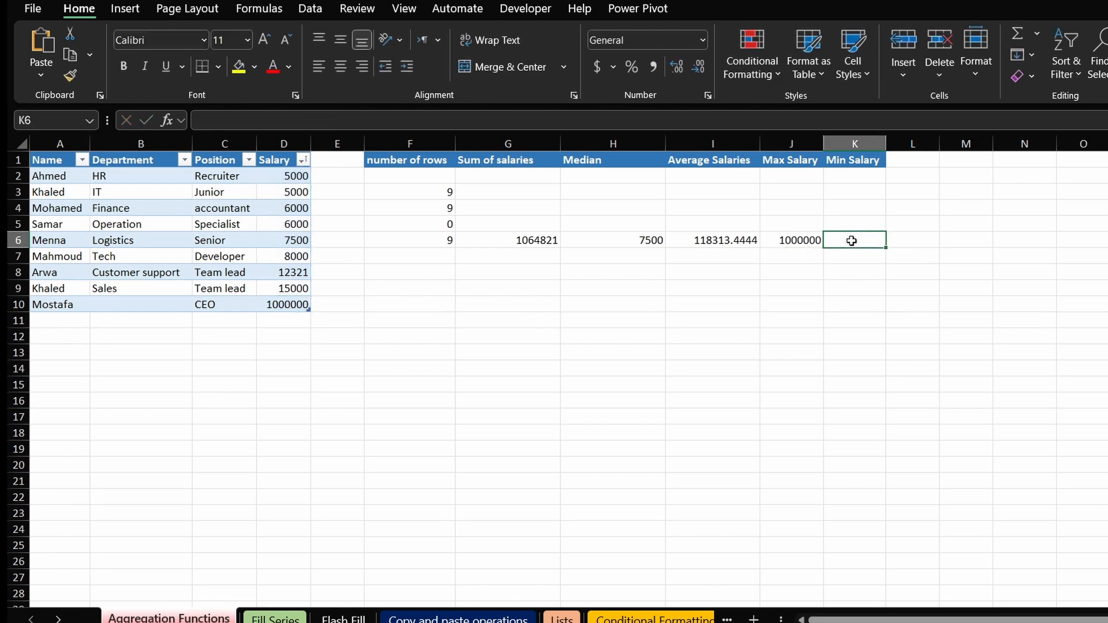
text(=)
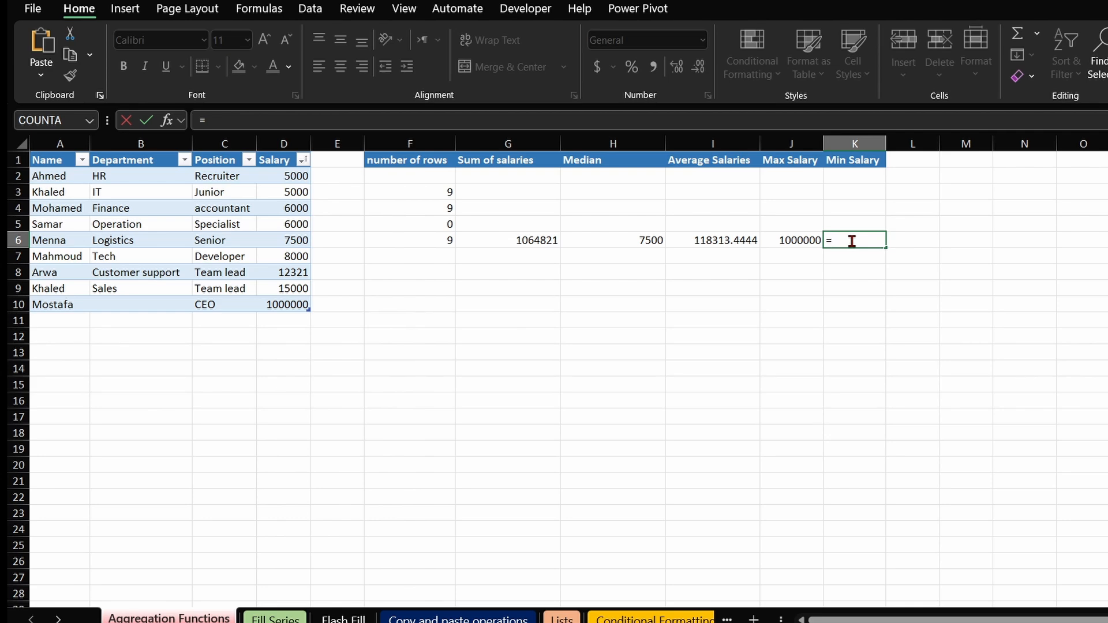
text(min()
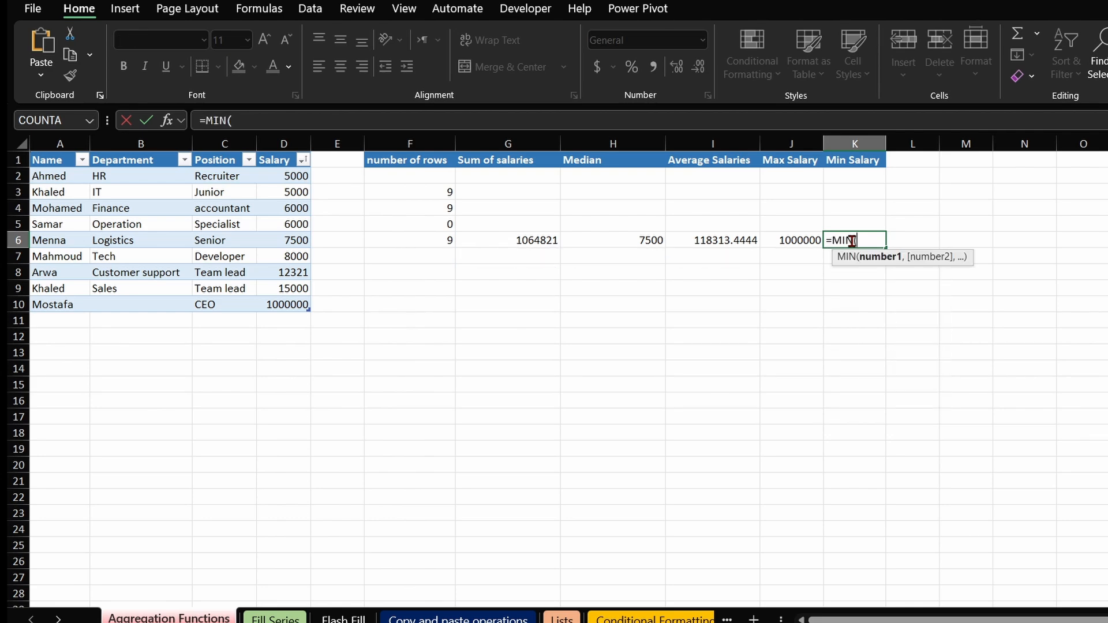
drag(297, 173, 309, 300)
key(Return)
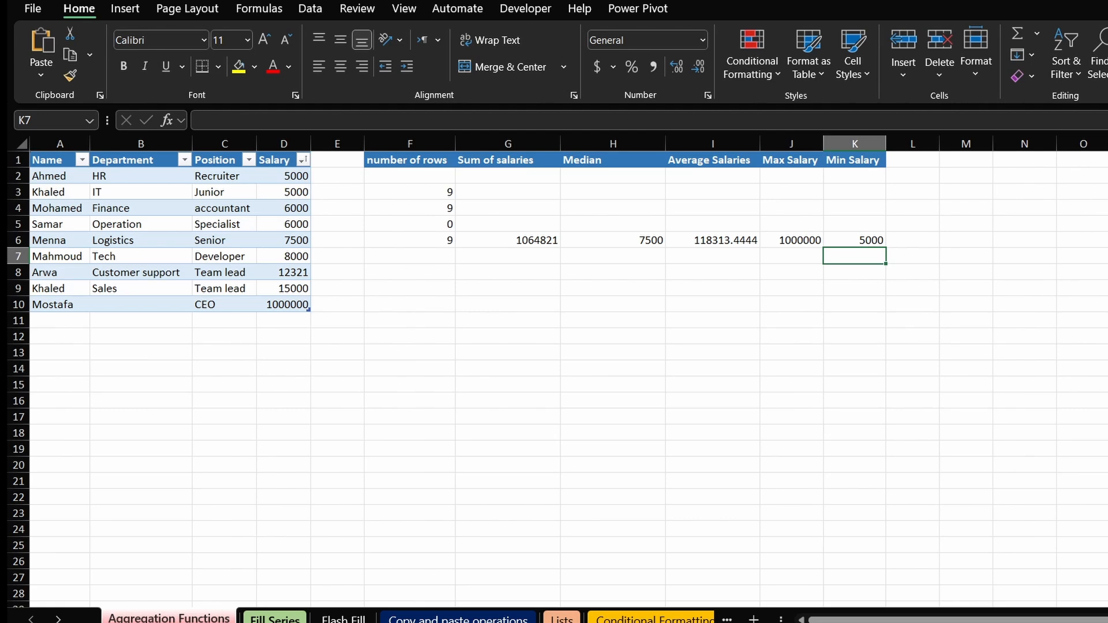
Go to the Fill Series sheet and point out the empty range C1:C16 beside the weekday list starting in B1
click(279, 619)
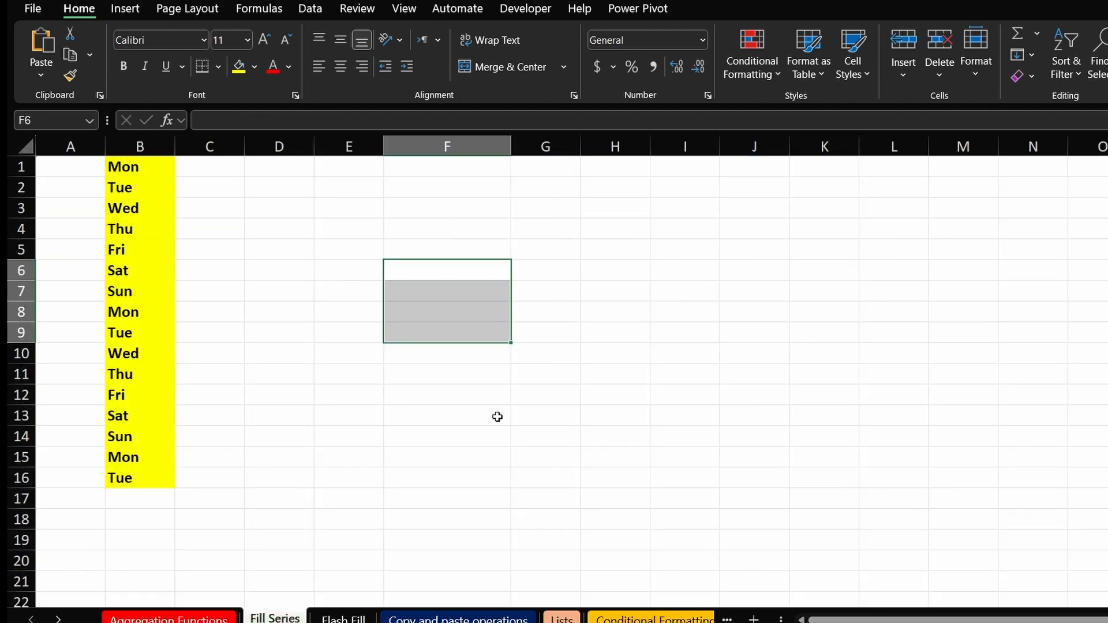
click(266, 202)
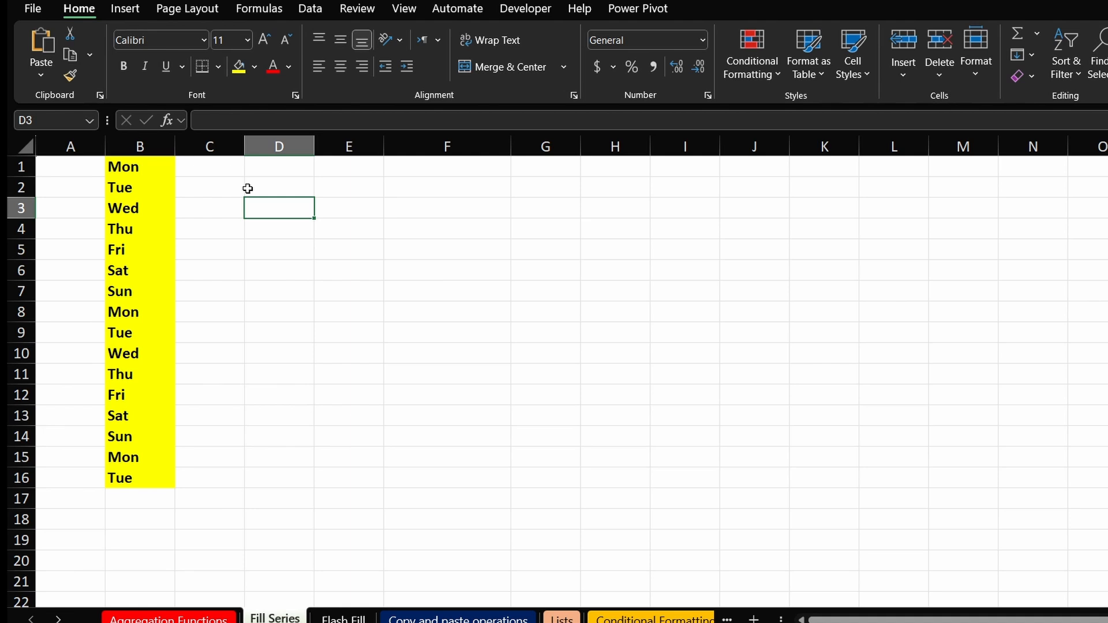
click(219, 169)
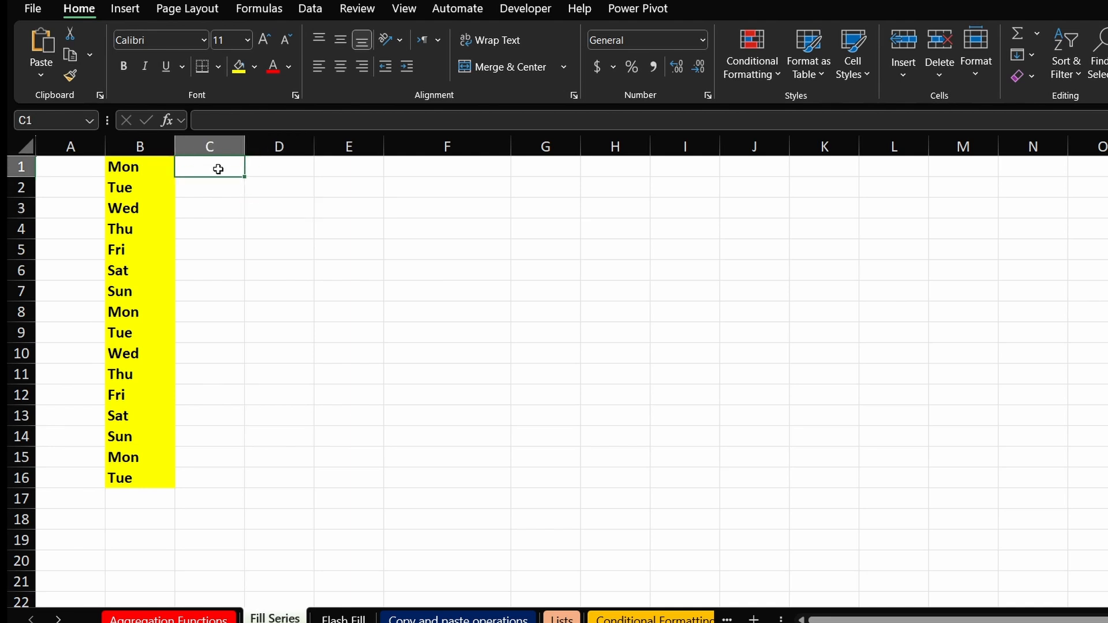
drag(218, 169, 220, 479)
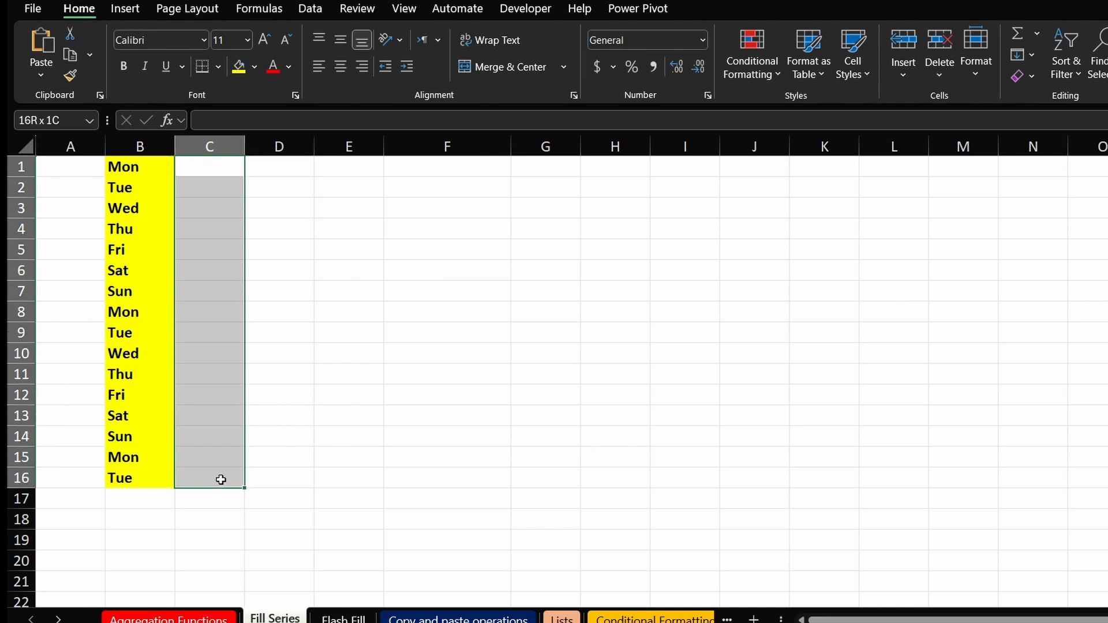
click(130, 168)
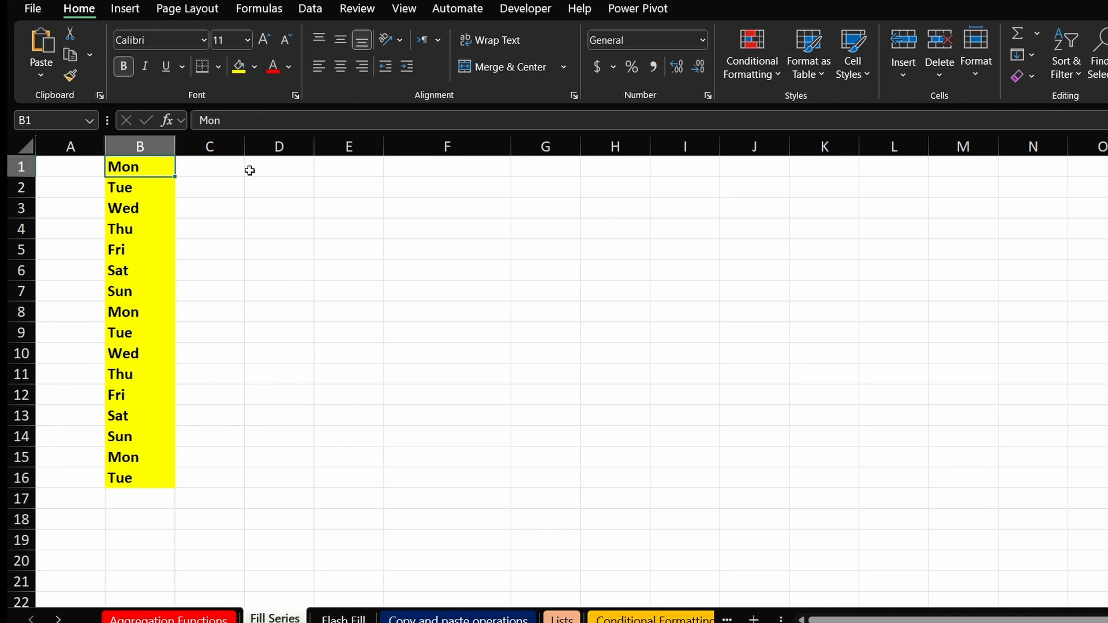
Enter Sunday in cell D1 and fill the weekday series down to D7
click(299, 167)
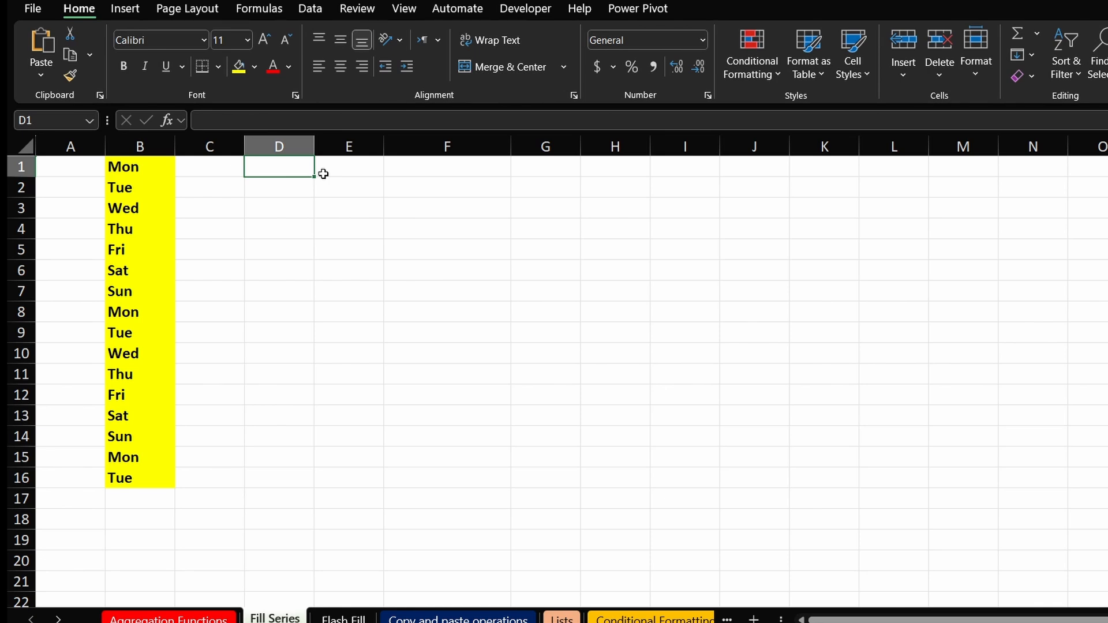
text(U)
key(BackSpace)
text(Su)
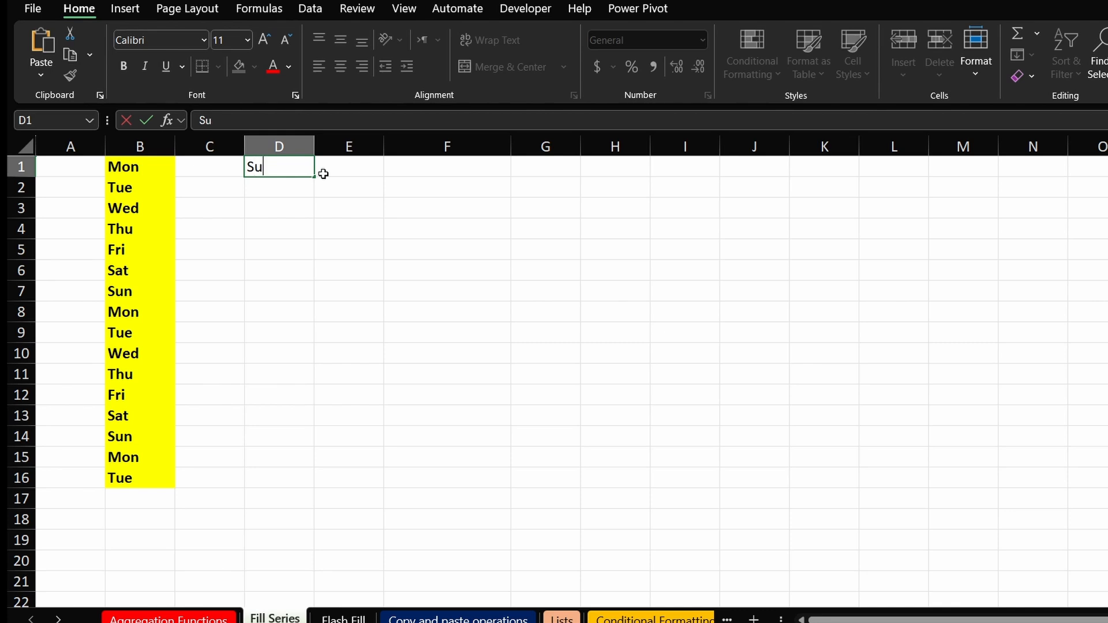
text(nday)
drag(314, 176, 306, 301)
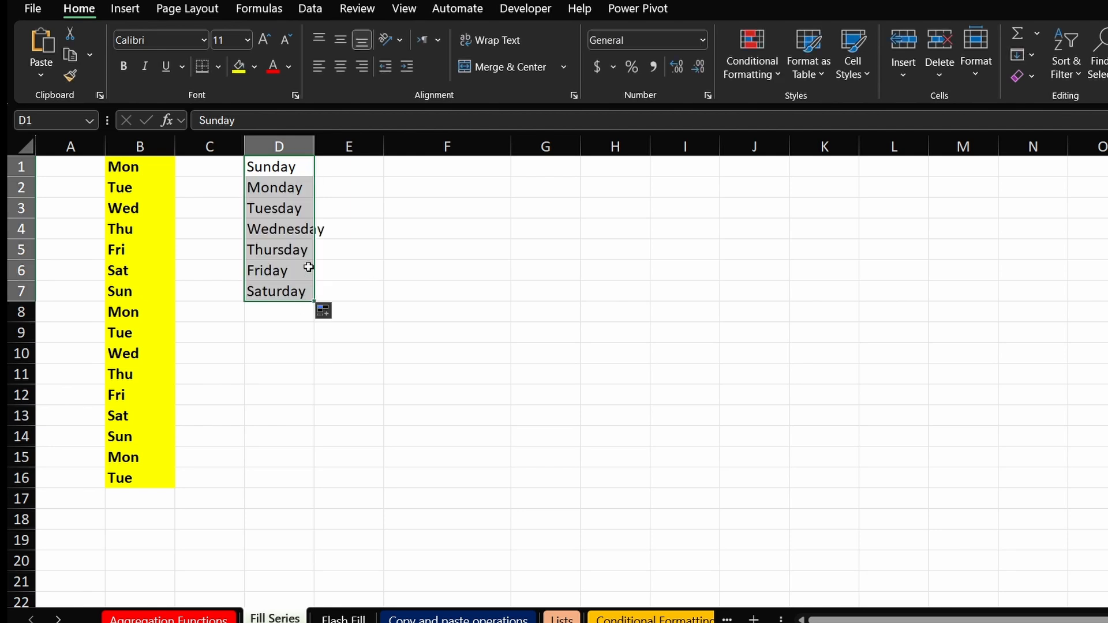
click(296, 189)
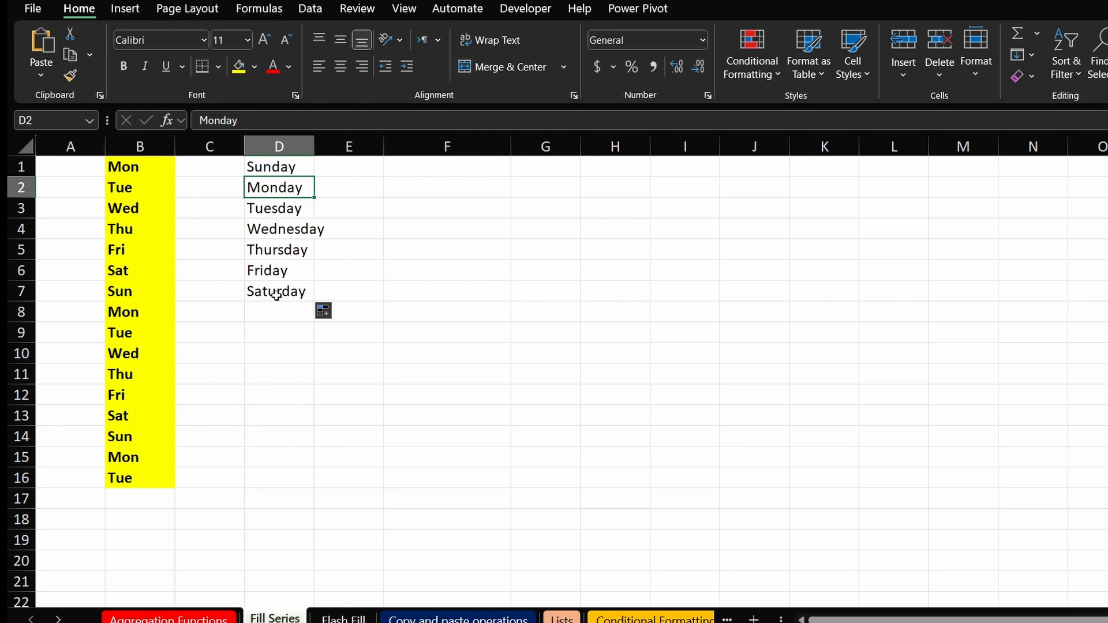
Enter Mon in cell C1 and fill the abbreviated weekday series down to C16
click(228, 169)
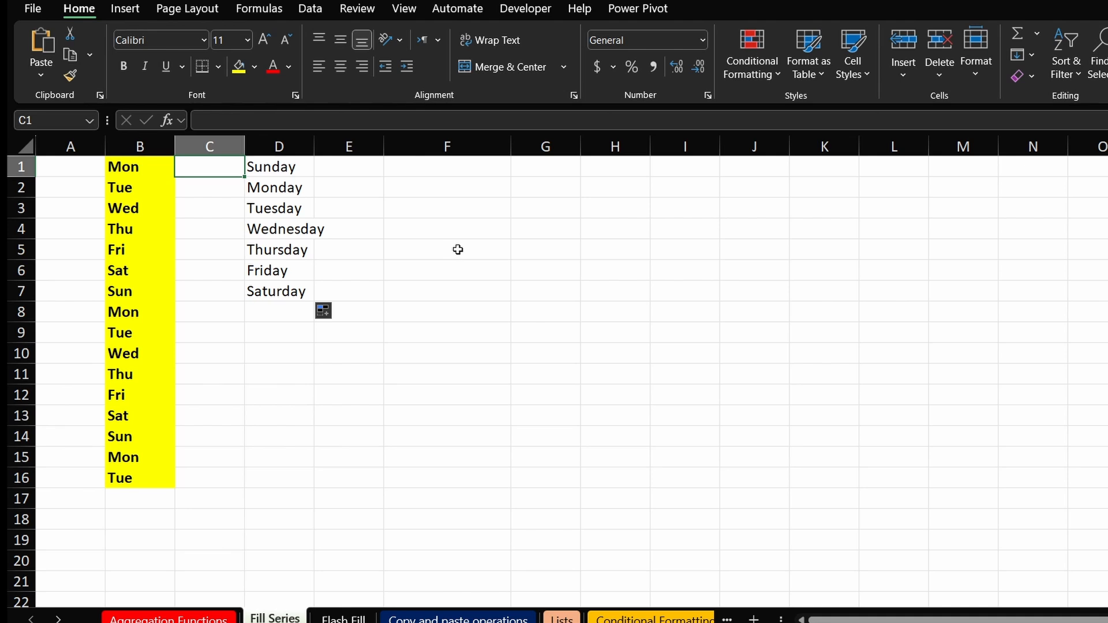
text(MO)
key(BackSpace)
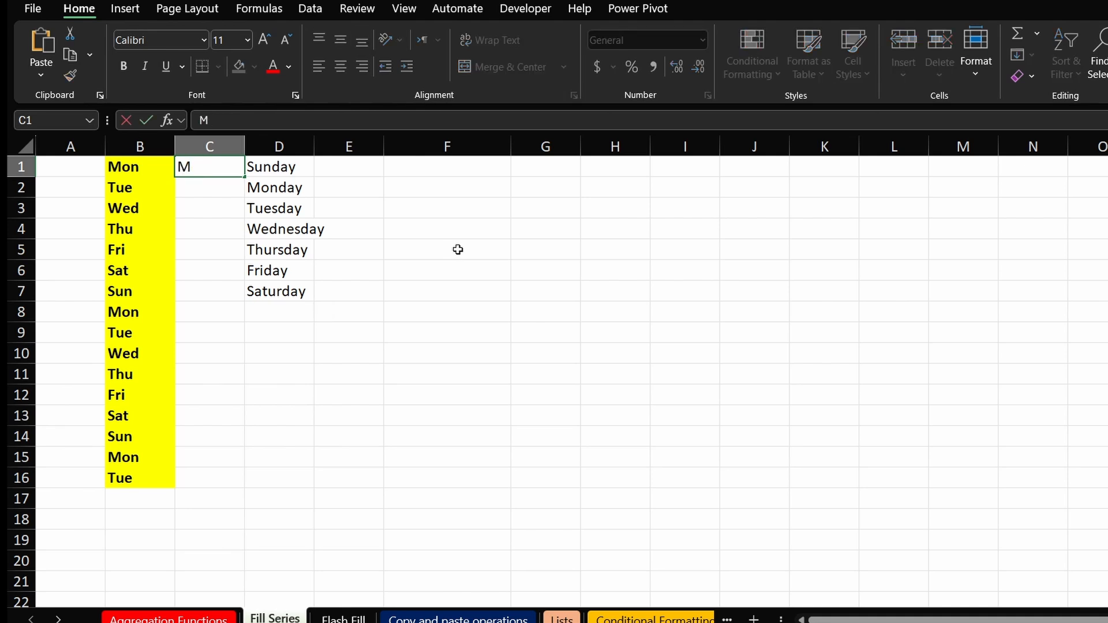
text(on)
drag(245, 177, 245, 488)
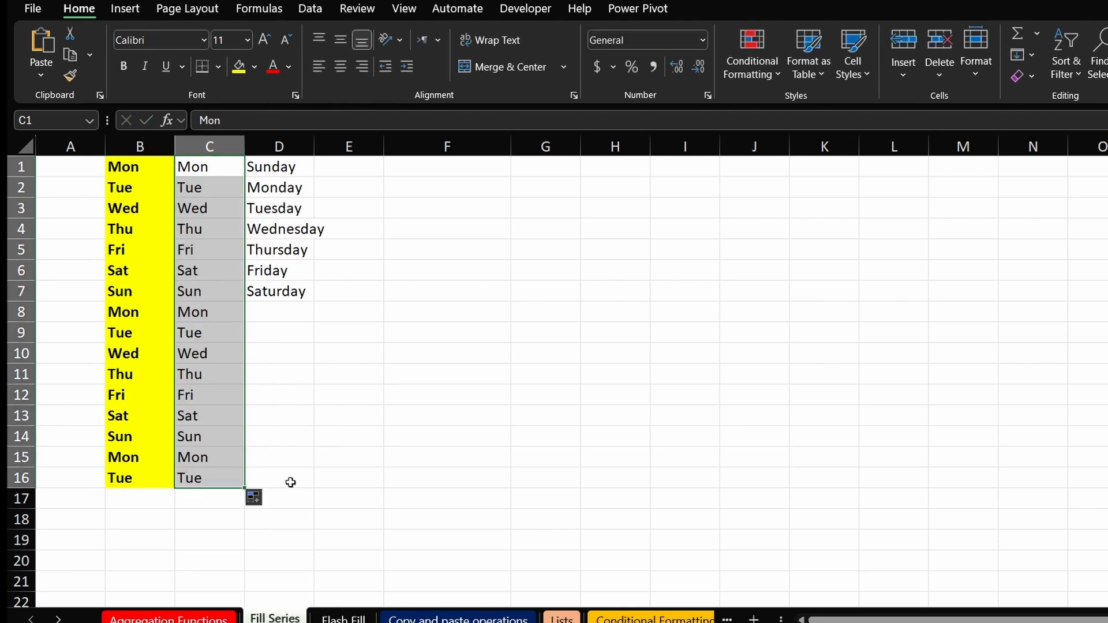
Undo the weekday fill in column C and fill the series from C1 down to C7 instead
key(ctrl+z)
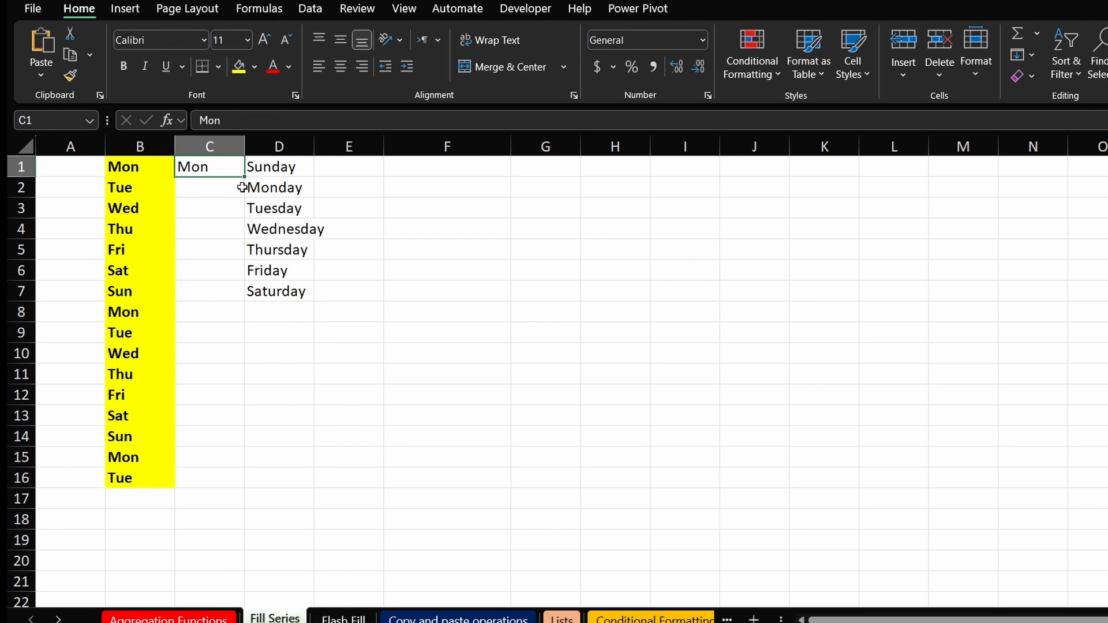
ctrl+scroll(241, 180, up, 9)
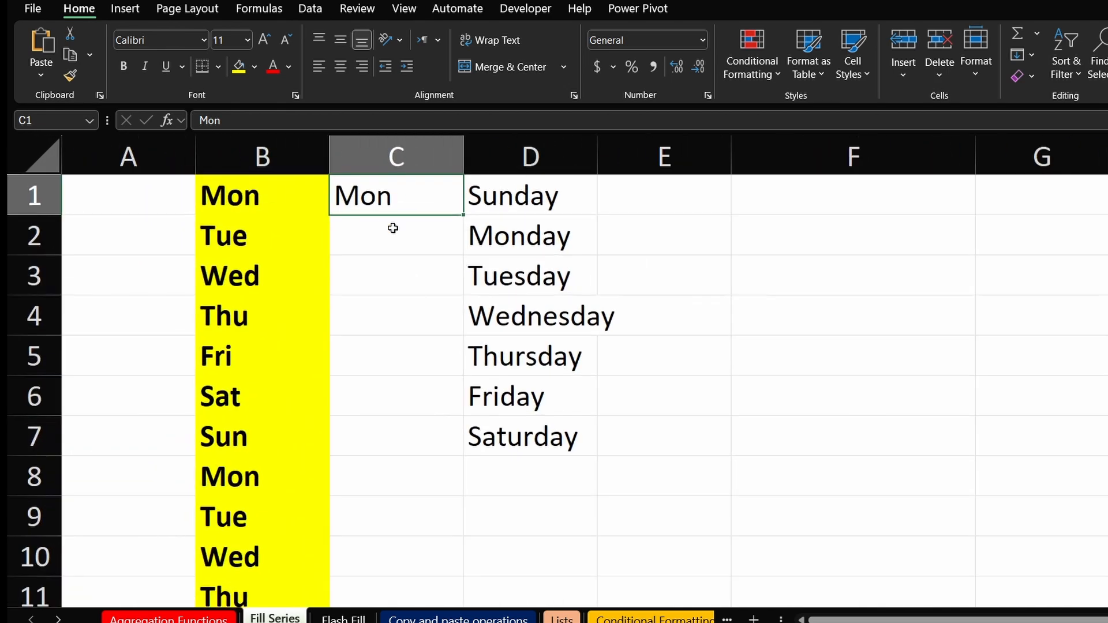
ctrl+scroll(637, 250, up, 1)
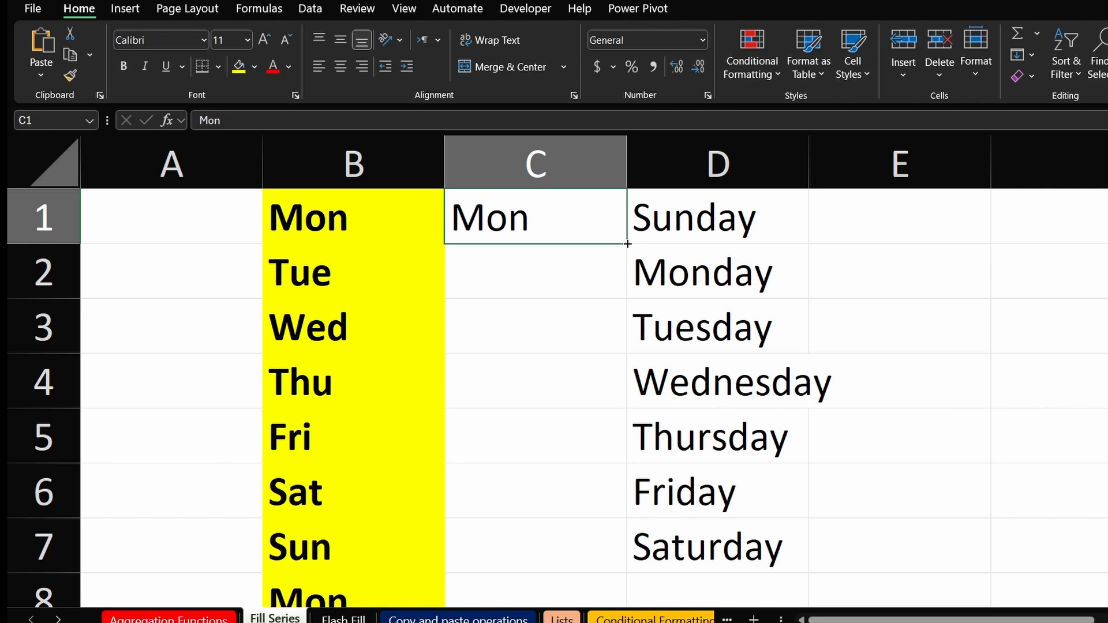
drag(627, 244, 632, 570)
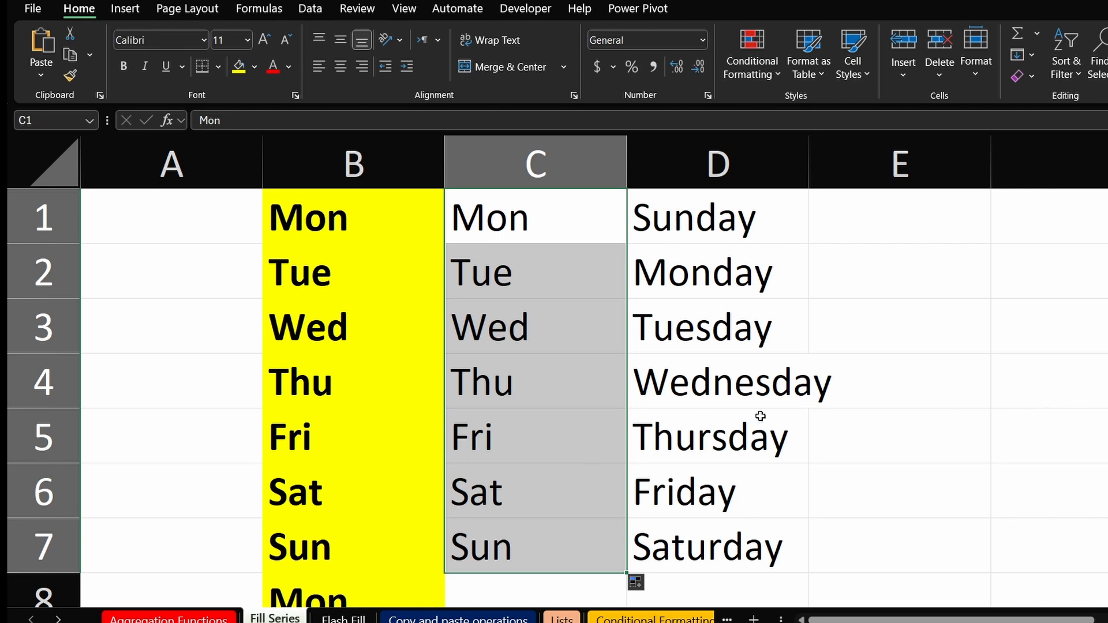
scroll(760, 418, down, 2)
scroll(761, 416, down, 2)
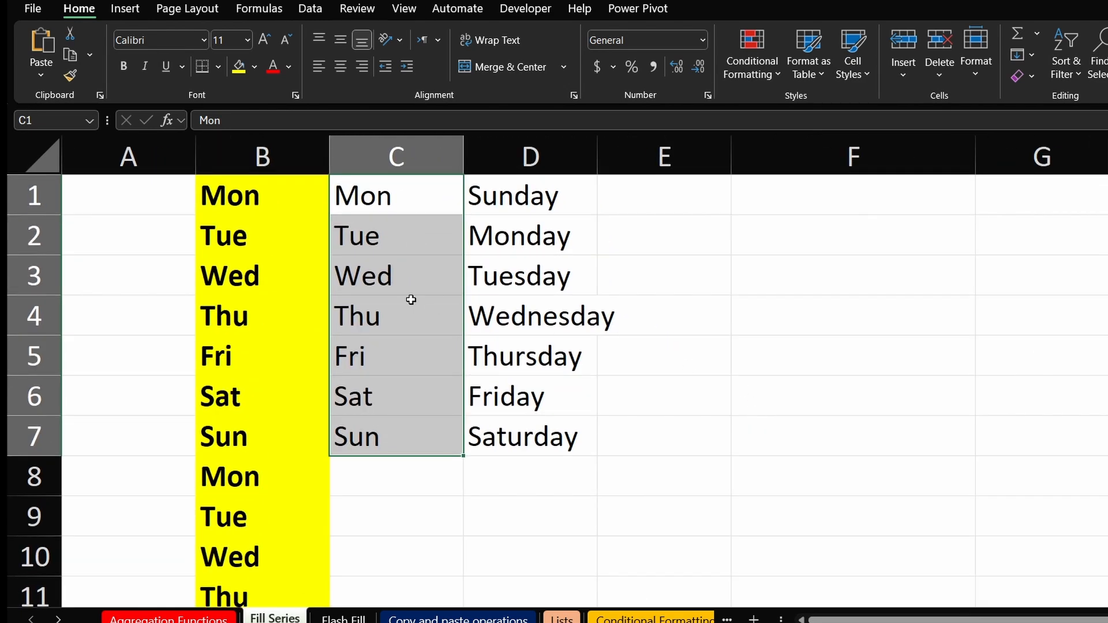
Go to the Flash Fill sheet and point out the Name column and the empty First Name and Last Name cells E2 and F2
click(361, 618)
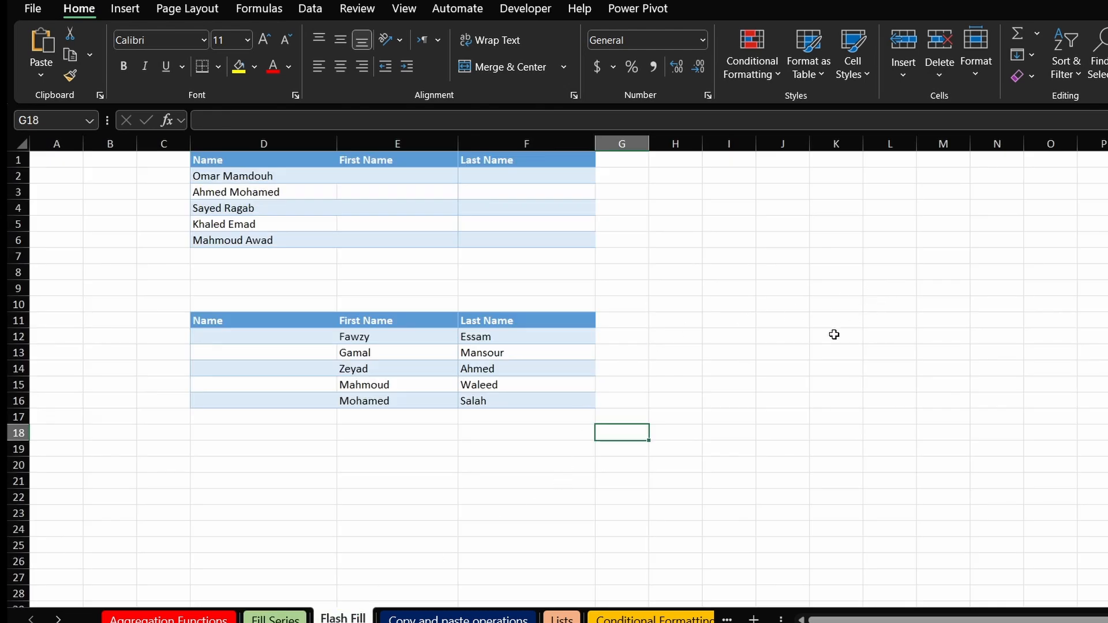
double_click(388, 175)
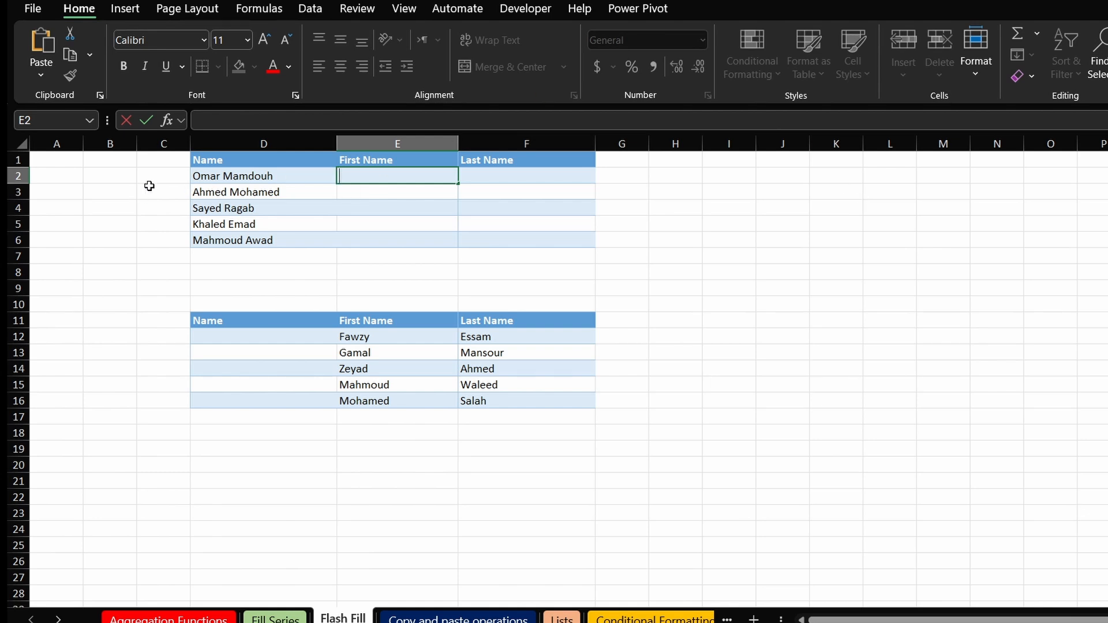
click(222, 161)
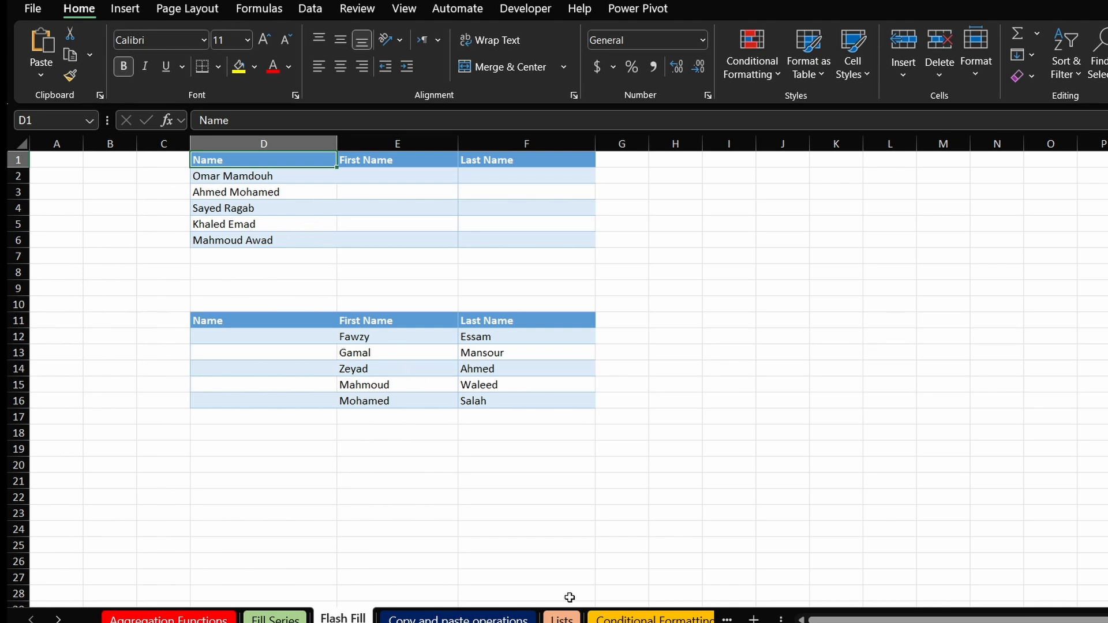
click(372, 176)
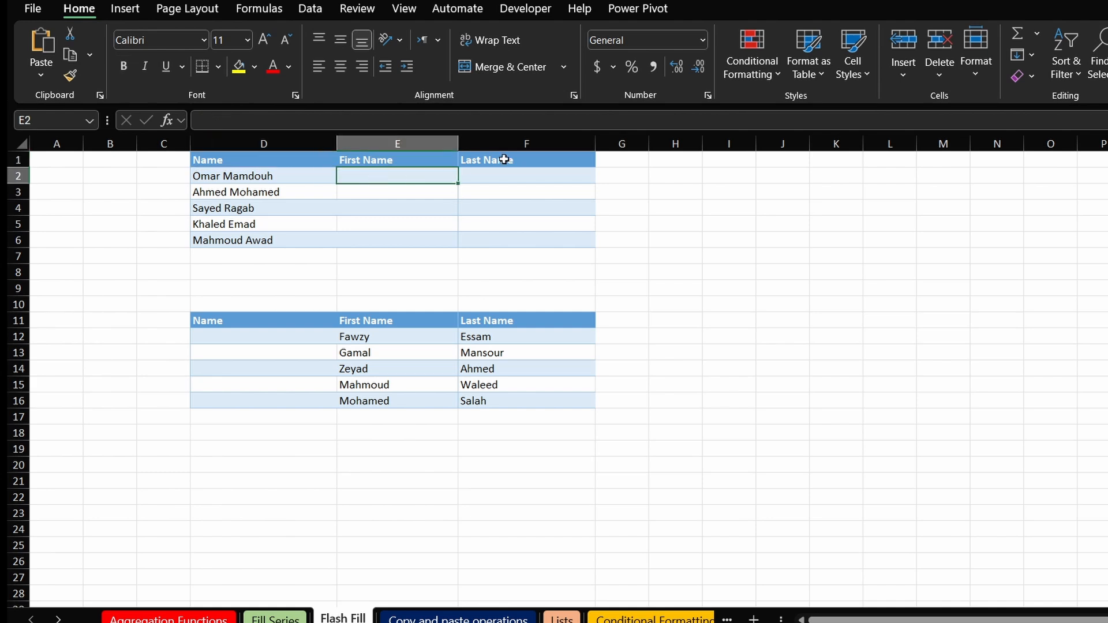
click(504, 177)
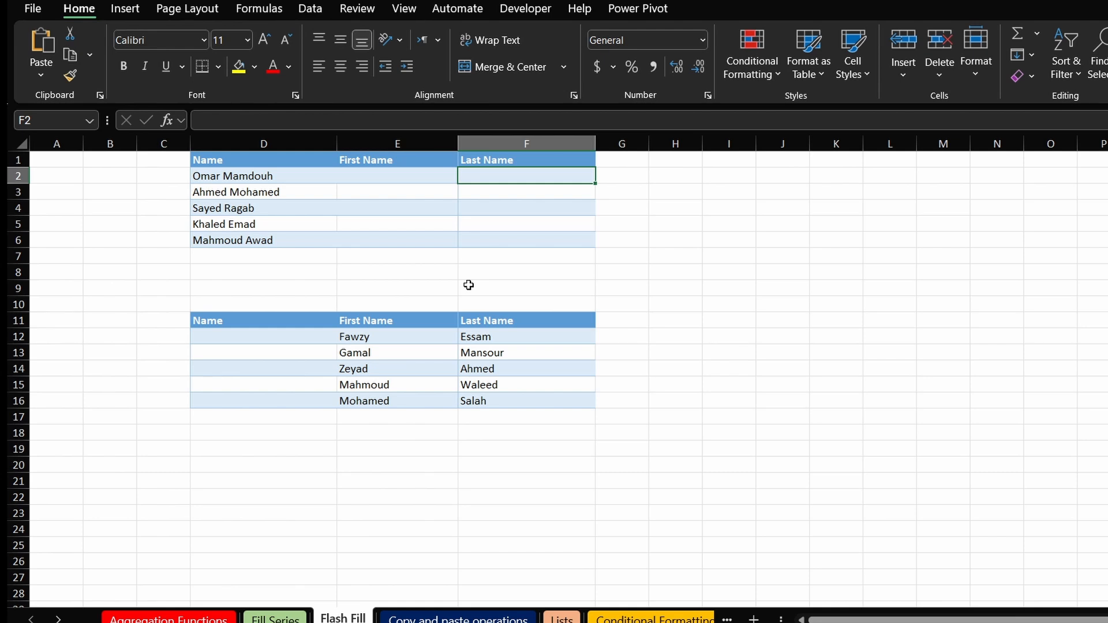
Enter the first names for the first two rows in E2 and E3, and Flash Fill the First Name column through E6
click(390, 180)
key(ctrl+Down)
double_click(391, 177)
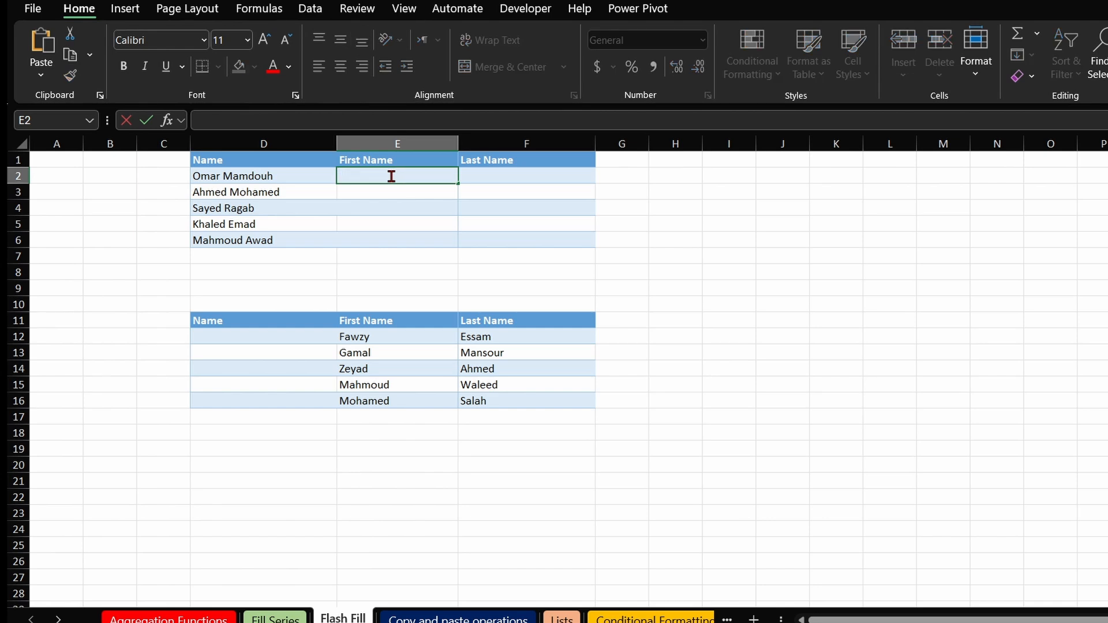
text(Omar)
key(Return)
text(Ahmed)
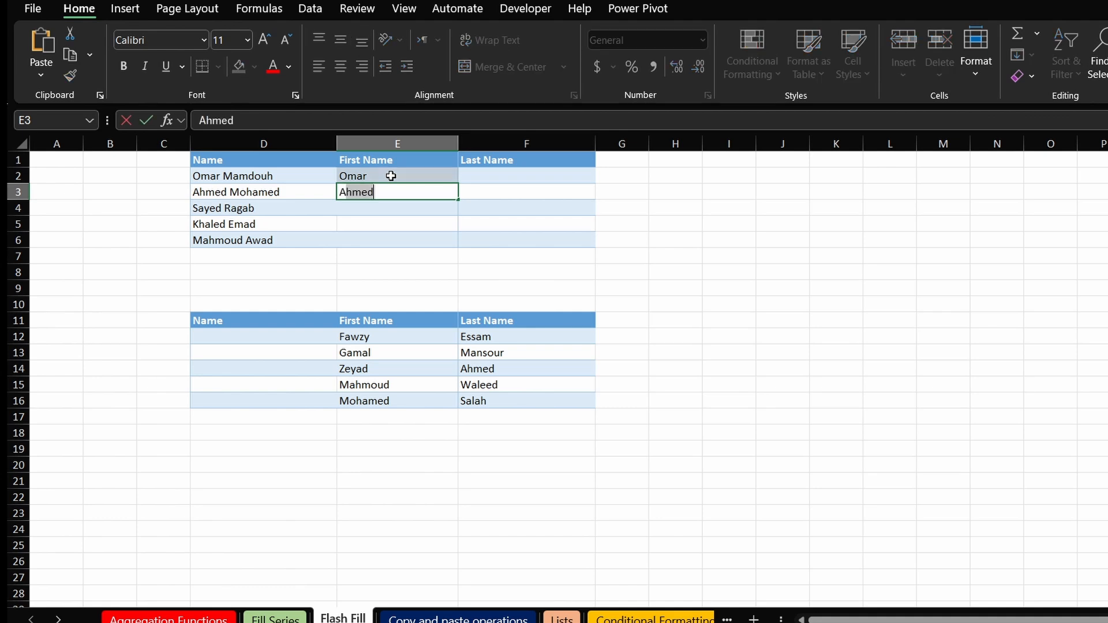
key(Tab)
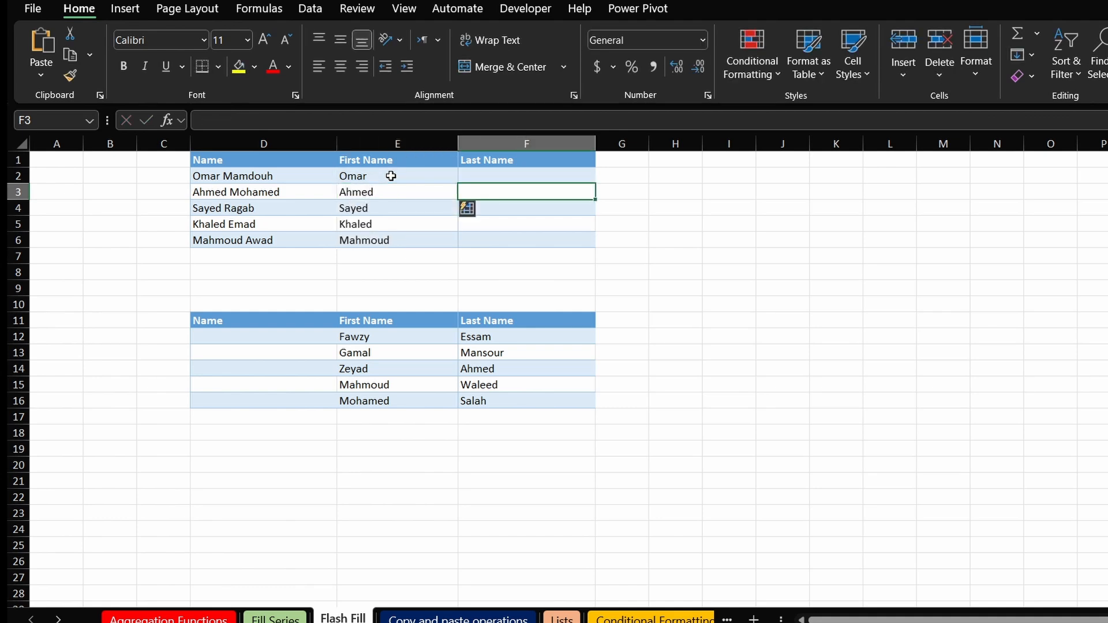
Enter the last names for the first two rows in F2 and F3, and Flash Fill the Last Name column through F6
double_click(532, 177)
text(Mam)
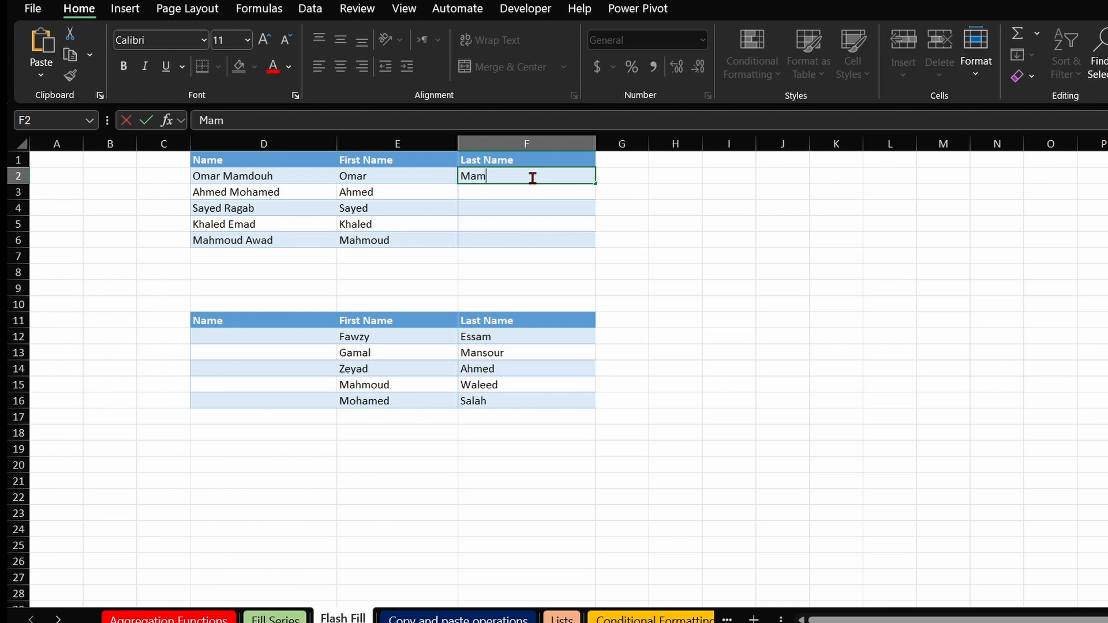
text(douh)
key(Return)
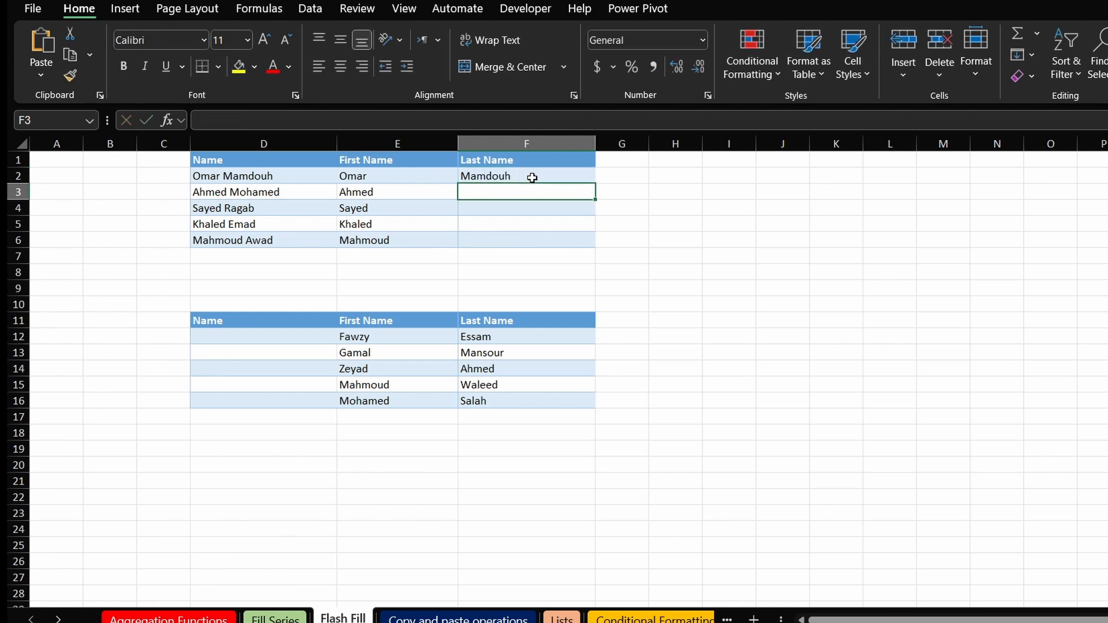
text(Mohamed)
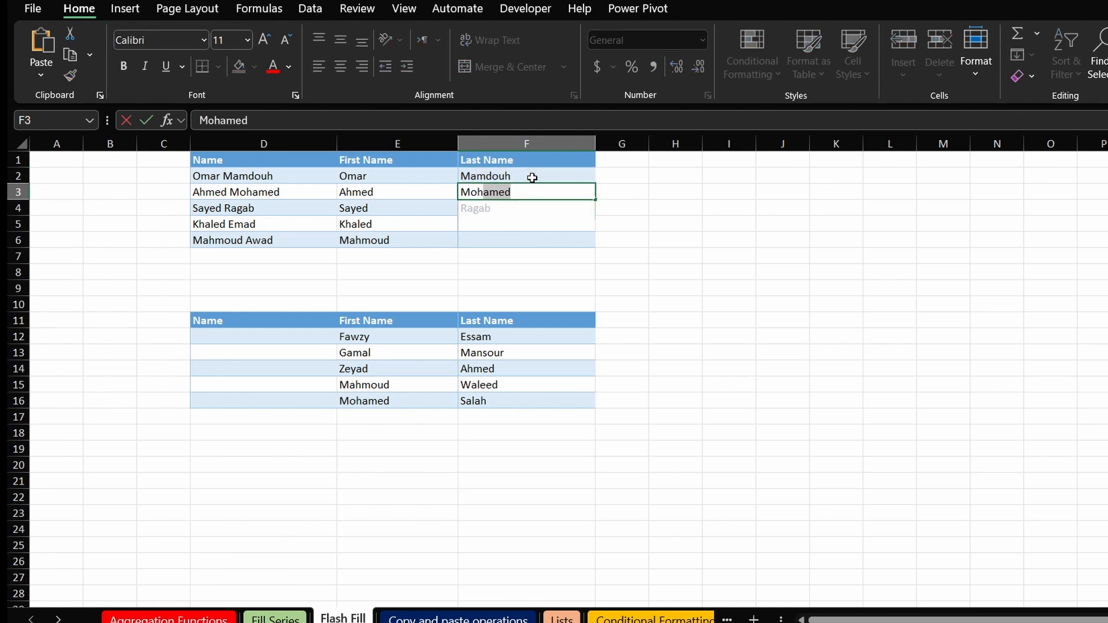
key(Tab)
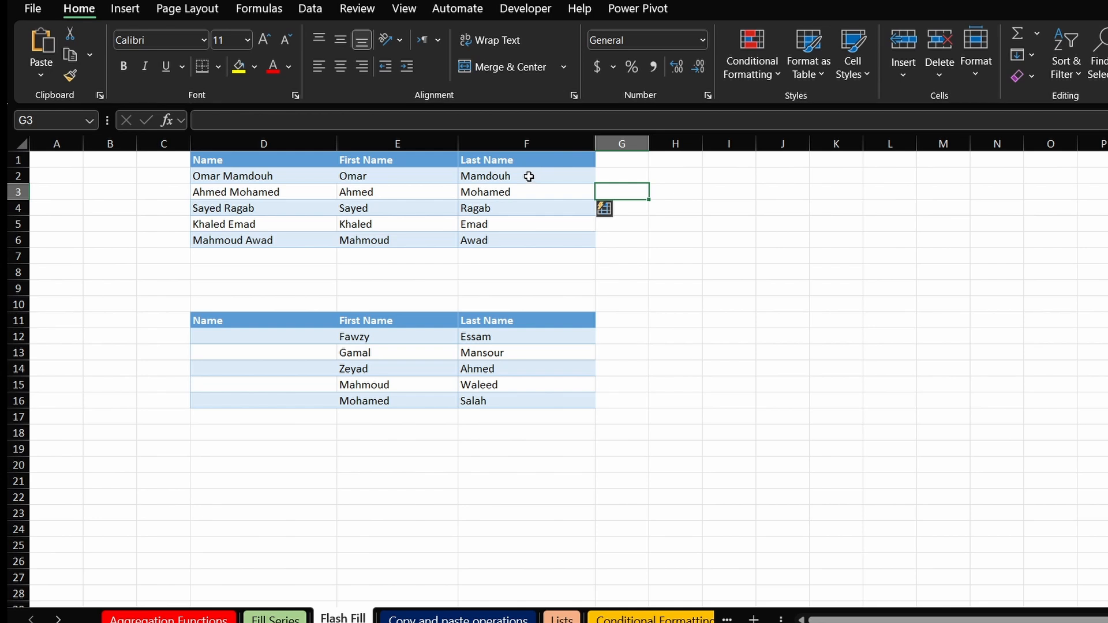
Enter the combined full names in D12 and D13 and Flash Fill the second table's Name column through D16
double_click(283, 339)
text(F)
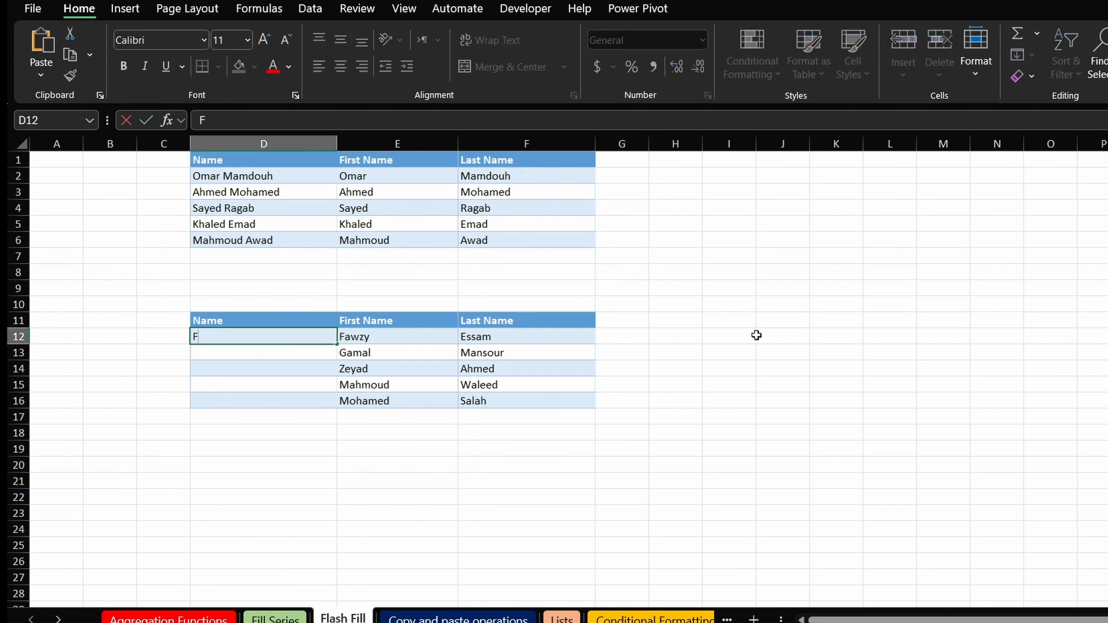
text(awzy Essam)
key(Return)
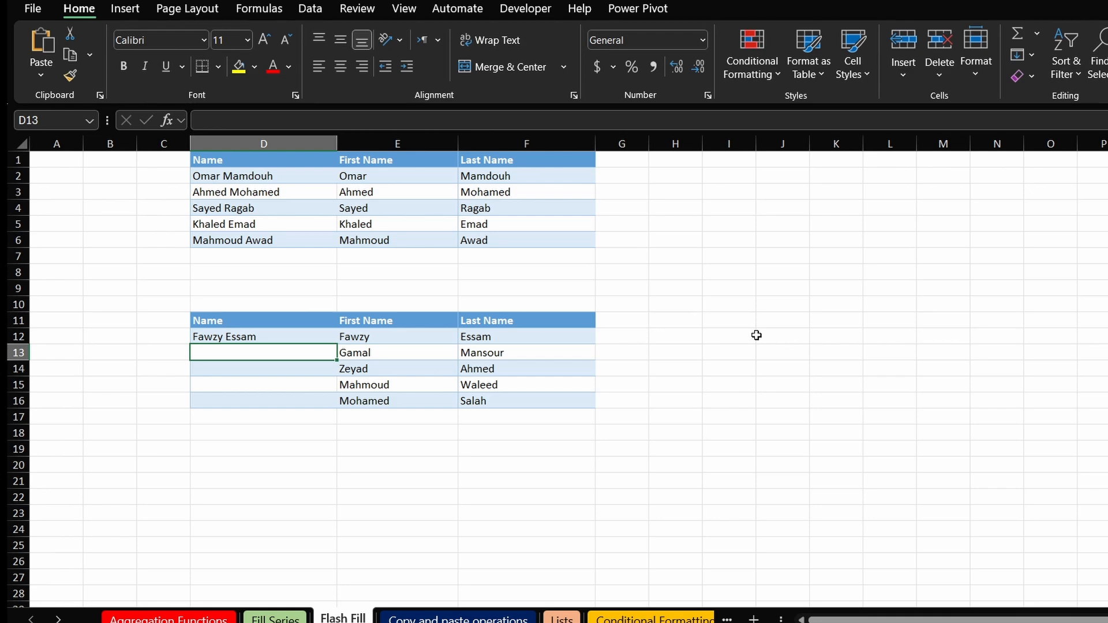
text(Gamal Mansour)
key(Tab)
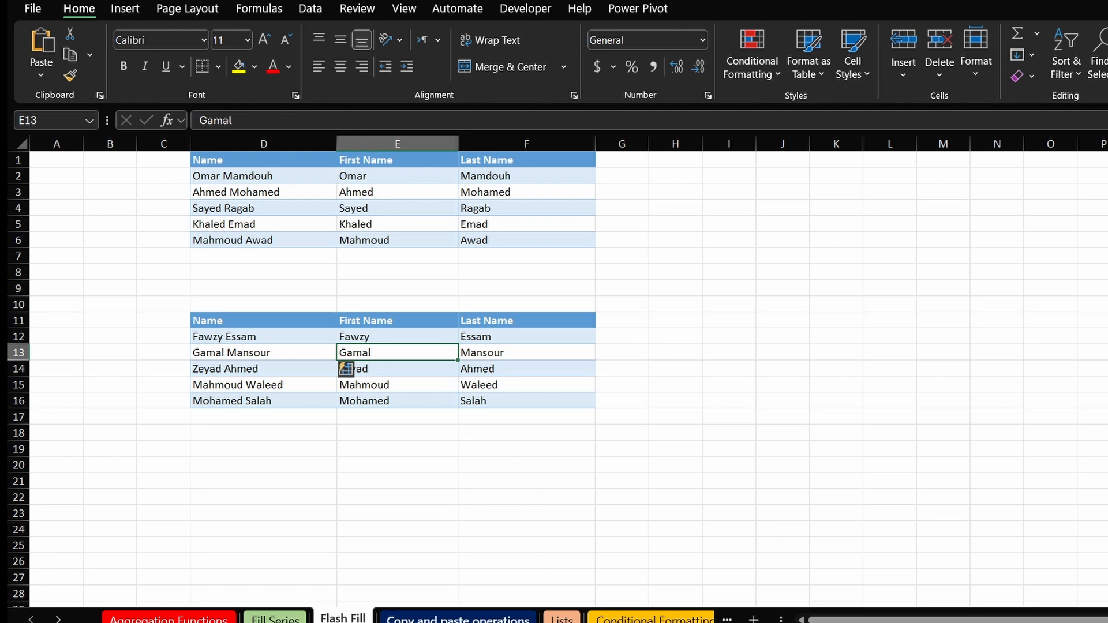
Go to the Copy and paste operations sheet and copy the first four years in C2:C5
click(489, 620)
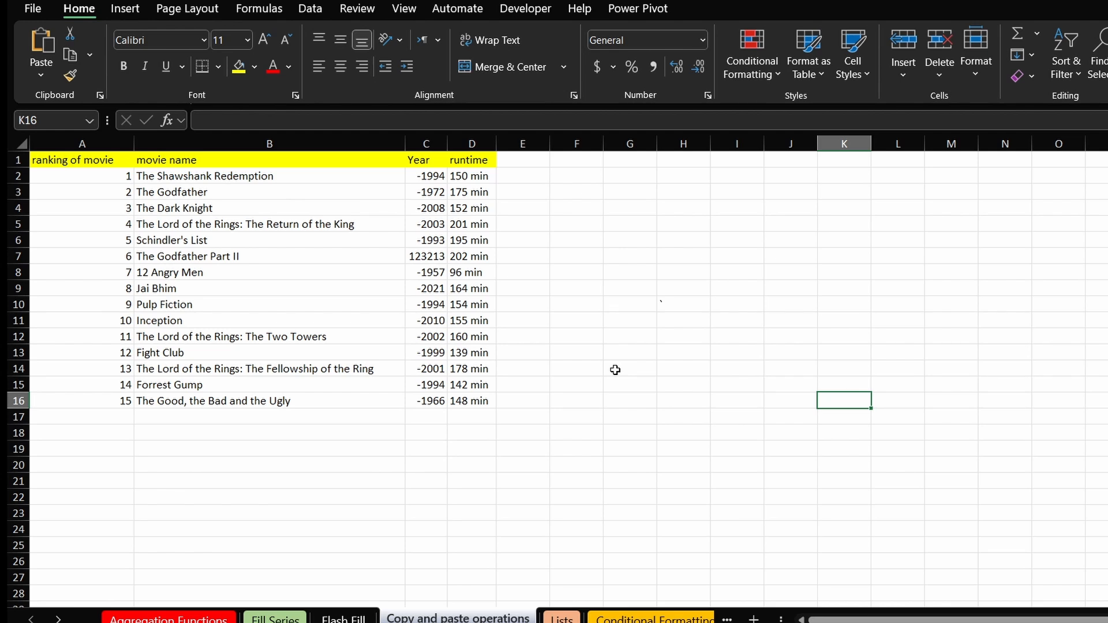
drag(440, 181, 438, 229)
right_click(421, 206)
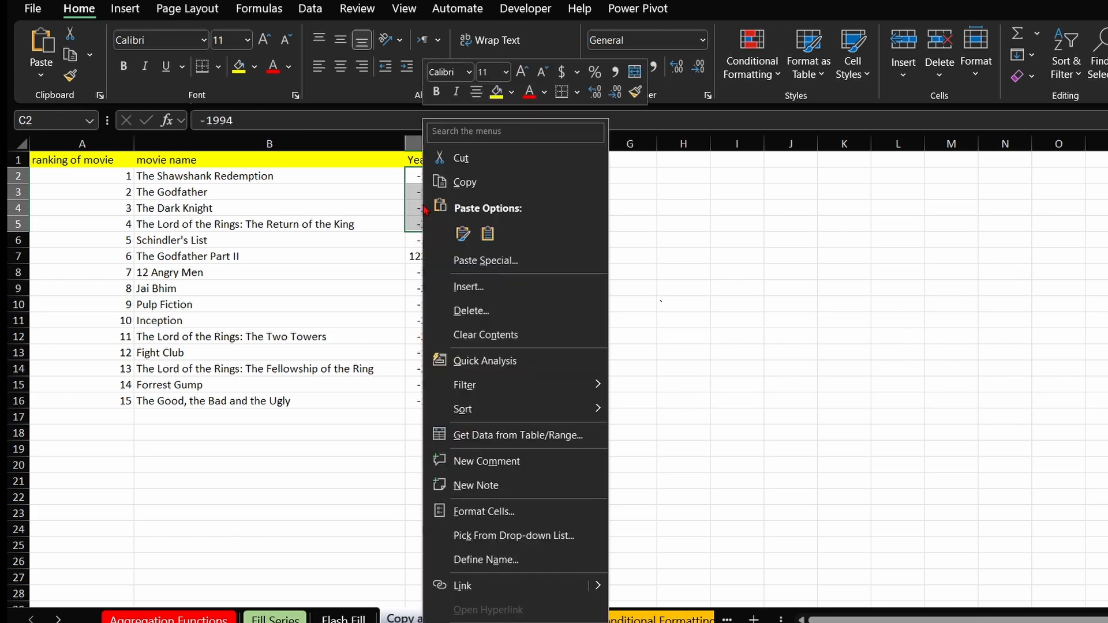
click(487, 182)
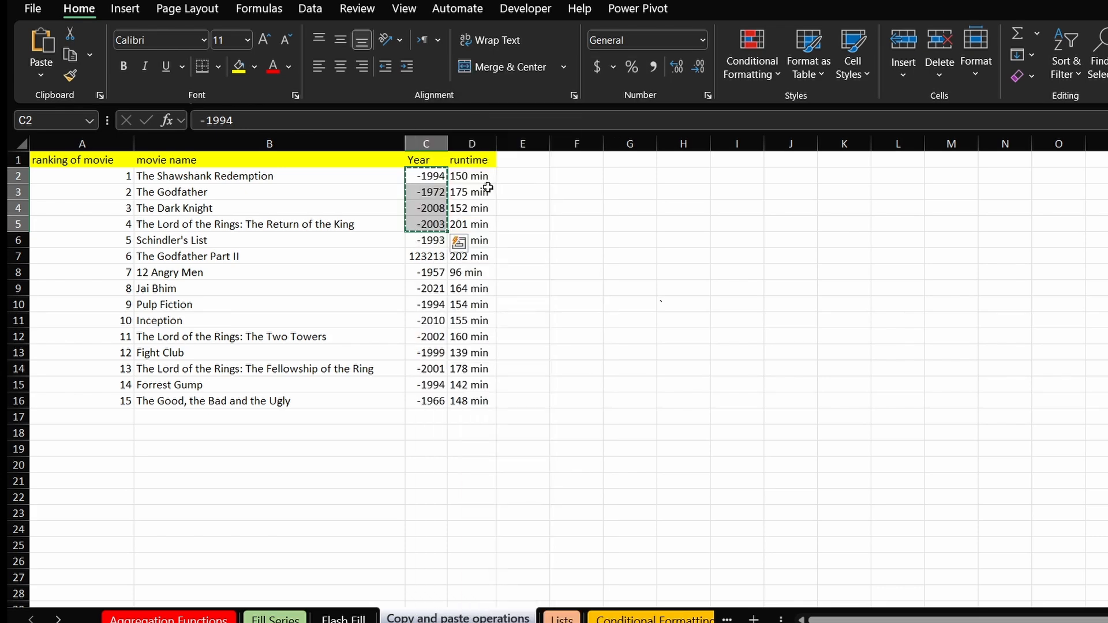
click(744, 368)
click(616, 287)
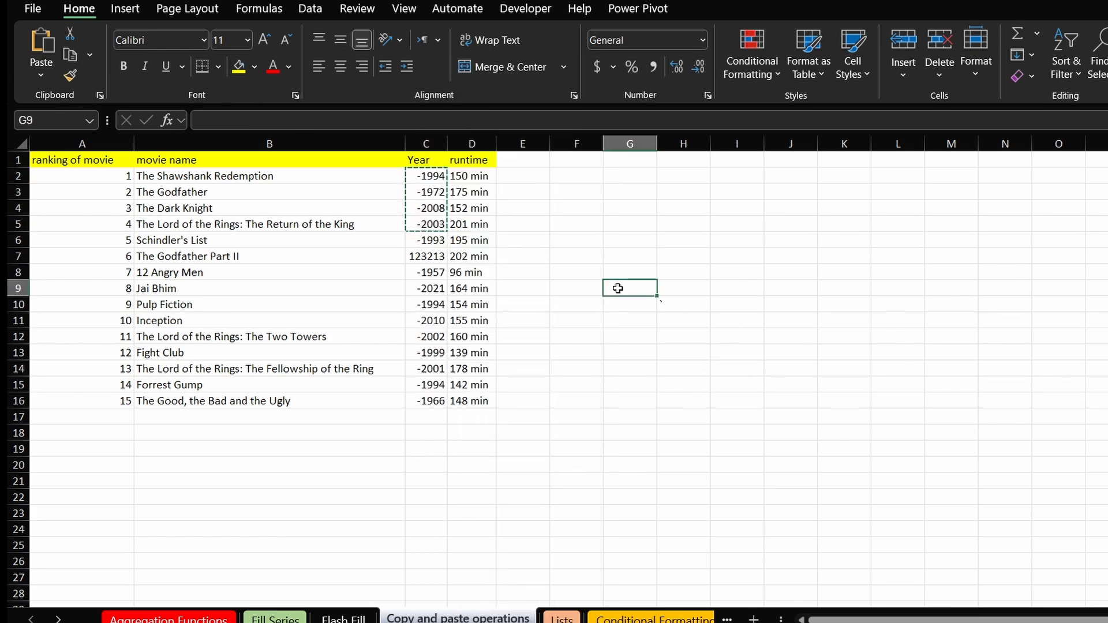
Copy the movie names and years in B2:C6 and paste them transposed starting at H12
drag(173, 176, 436, 237)
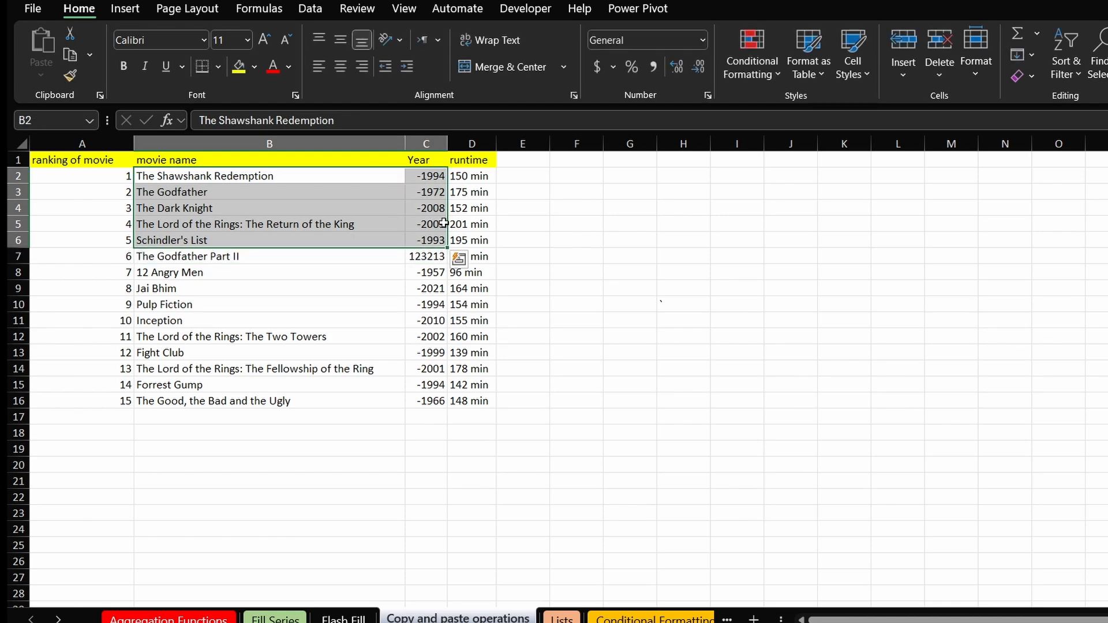
key(ctrl+c)
click(632, 350)
click(705, 348)
click(703, 337)
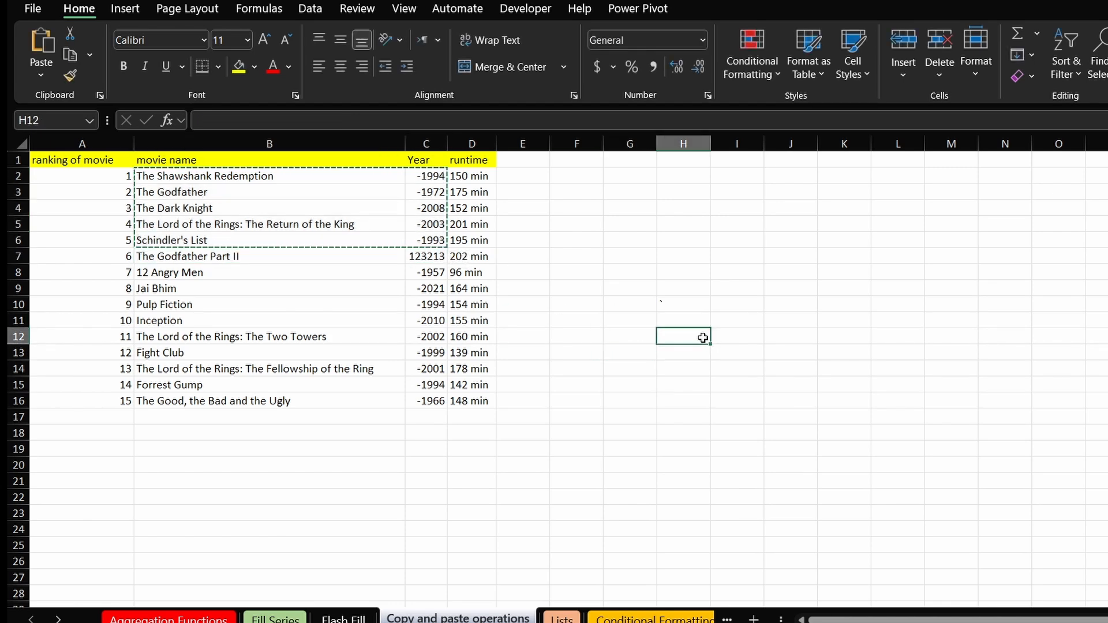
right_click(703, 337)
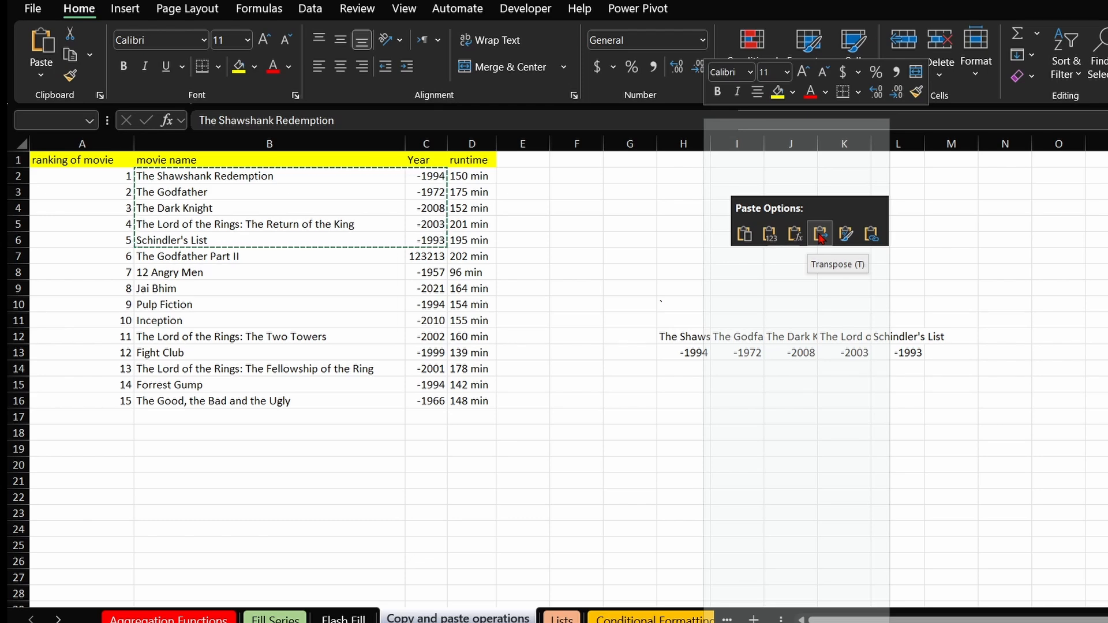
click(820, 237)
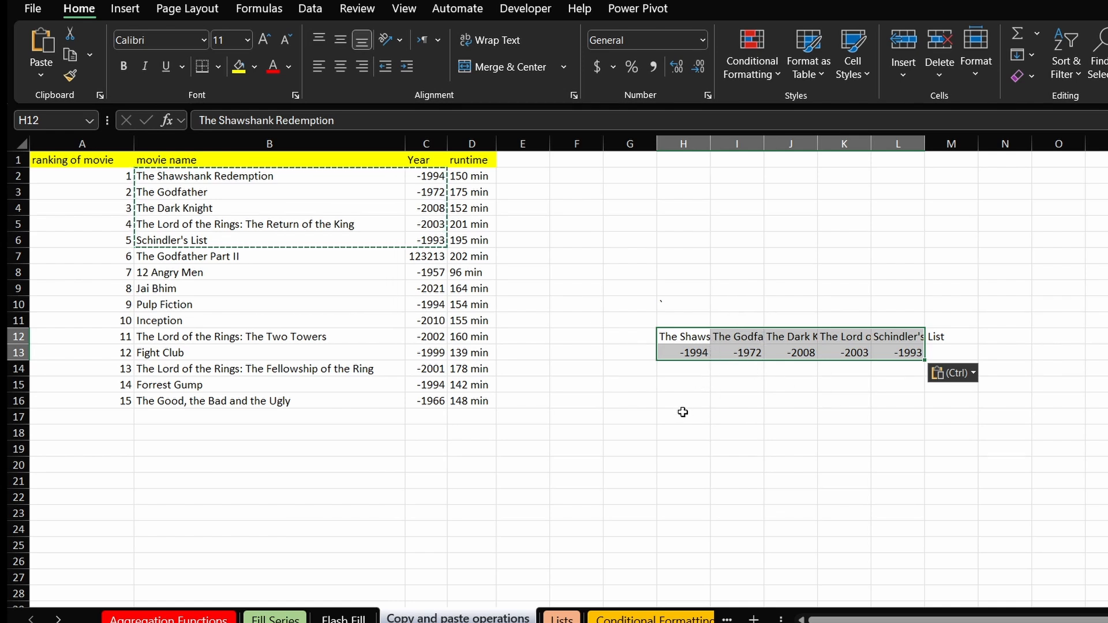
Enter the formula =TRANSPOSE(B2:C6) in cell H17
double_click(683, 414)
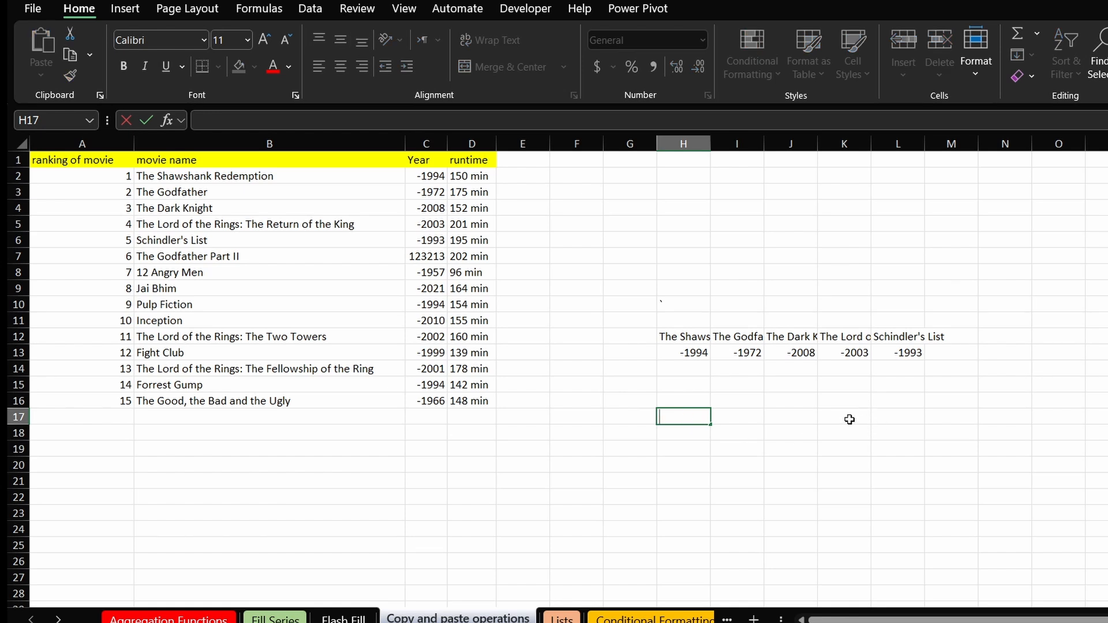
text(=)
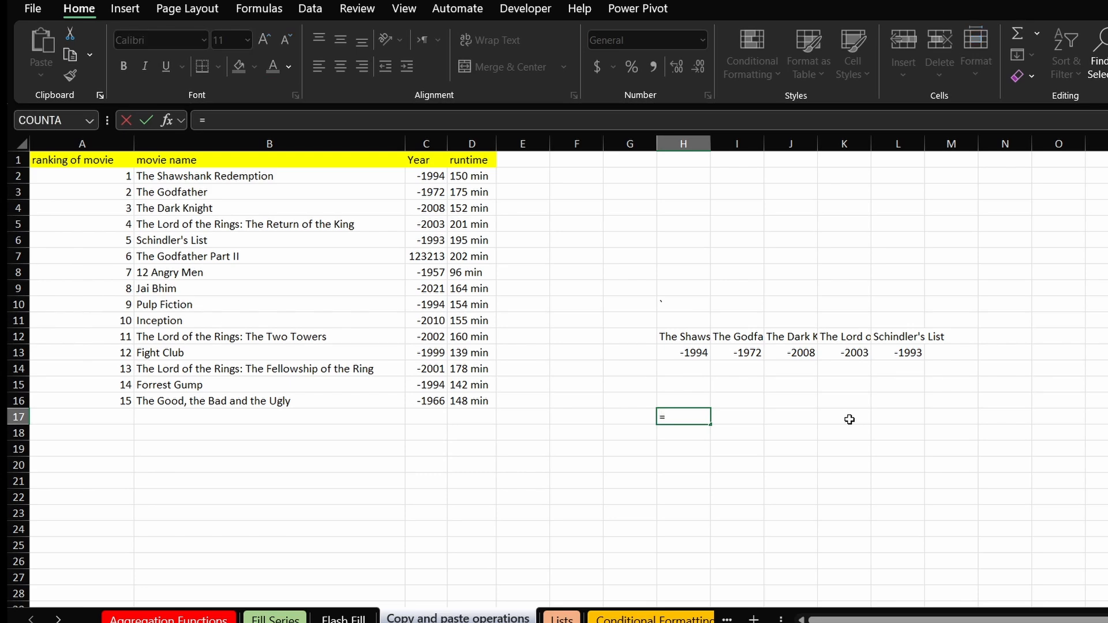
text(tra)
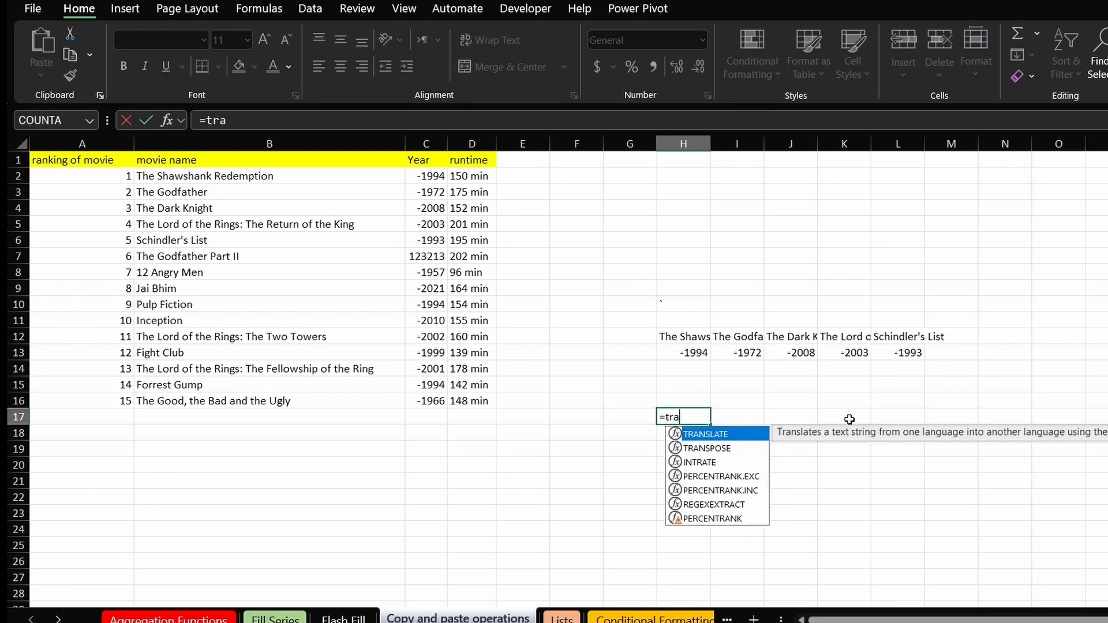
key(Down)
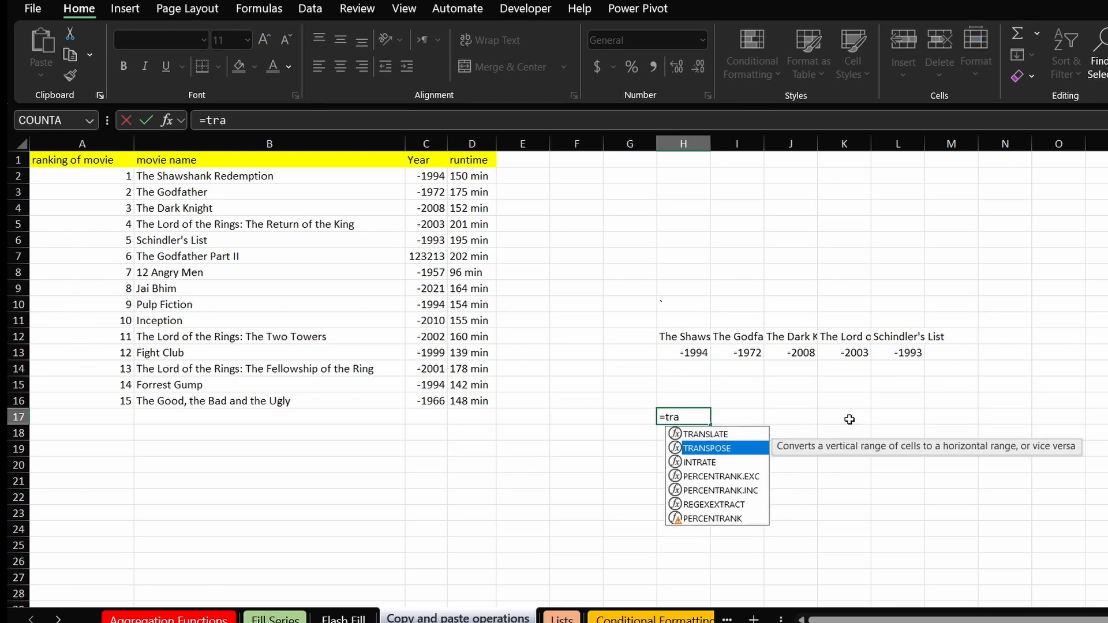
key(Tab)
drag(316, 176, 424, 240)
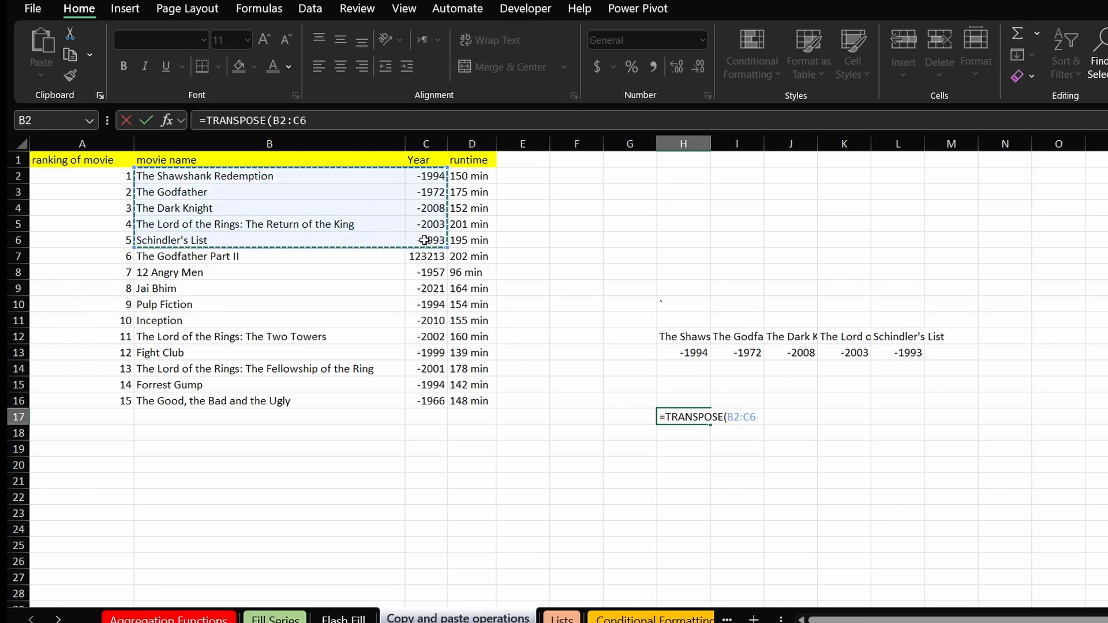
key(Return)
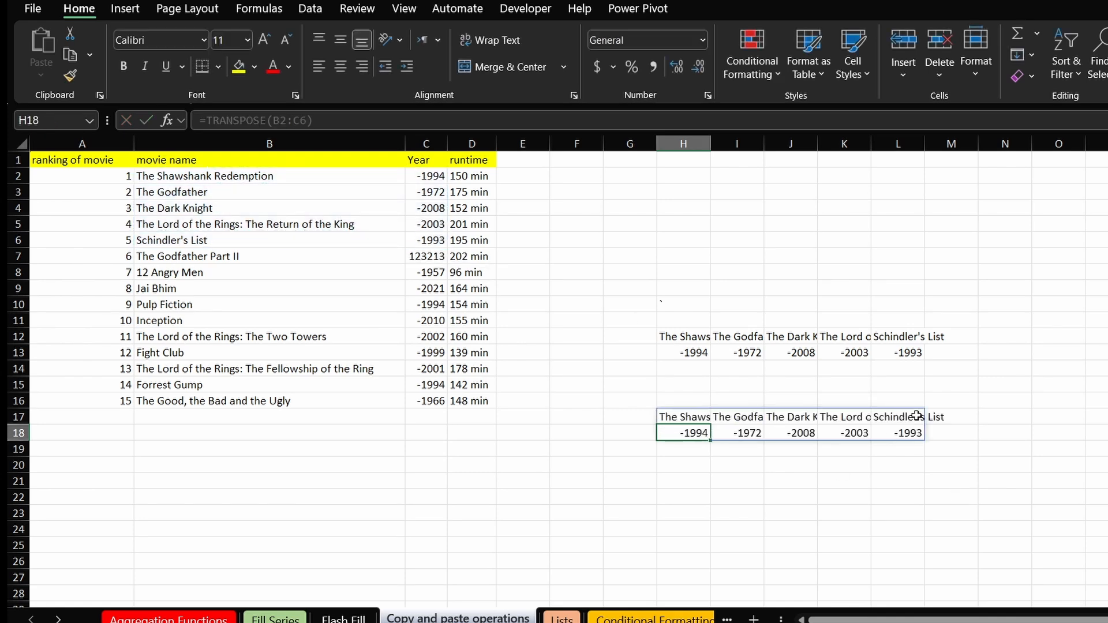
click(836, 460)
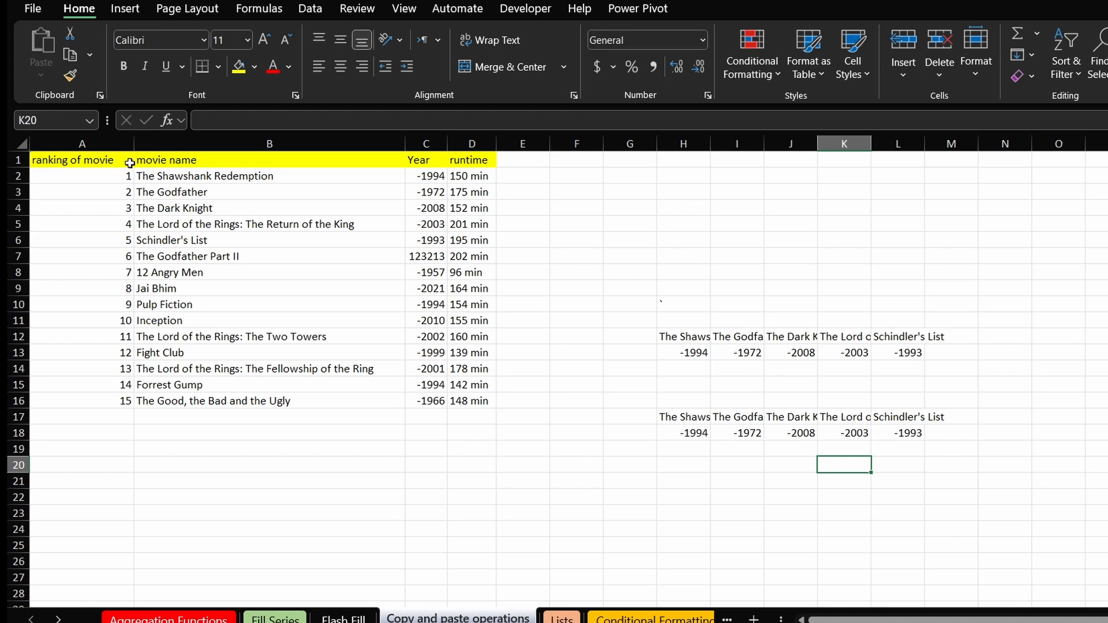
Copy the movie name heading from B1 with its formatting into J5, and view the paste options for M7 without pasting
click(228, 156)
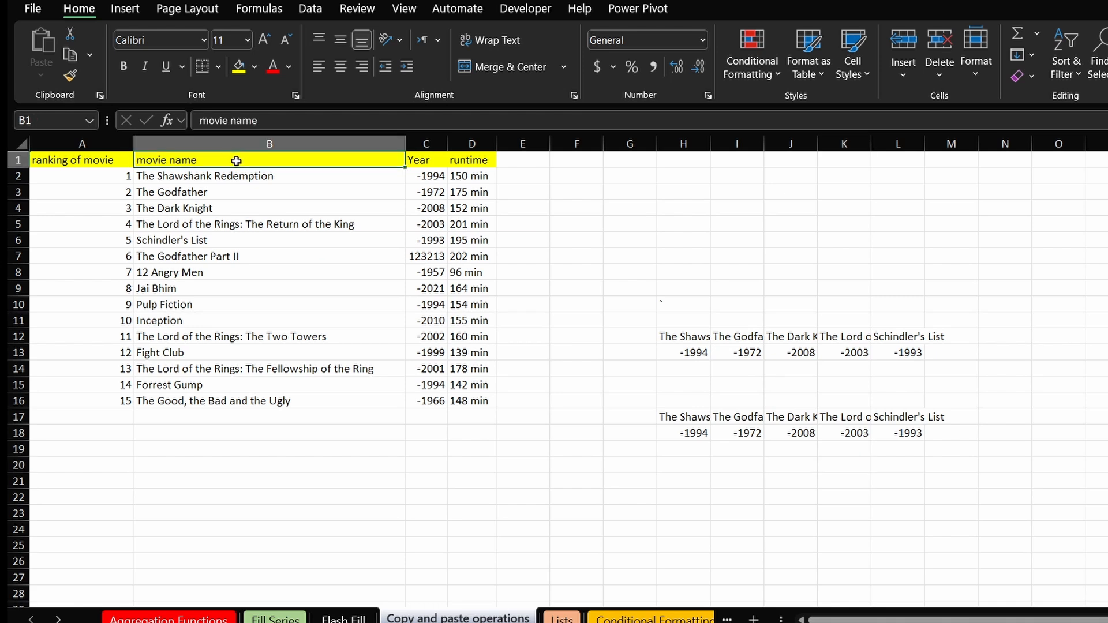
key(ctrl+c)
click(795, 229)
key(ctrl+v)
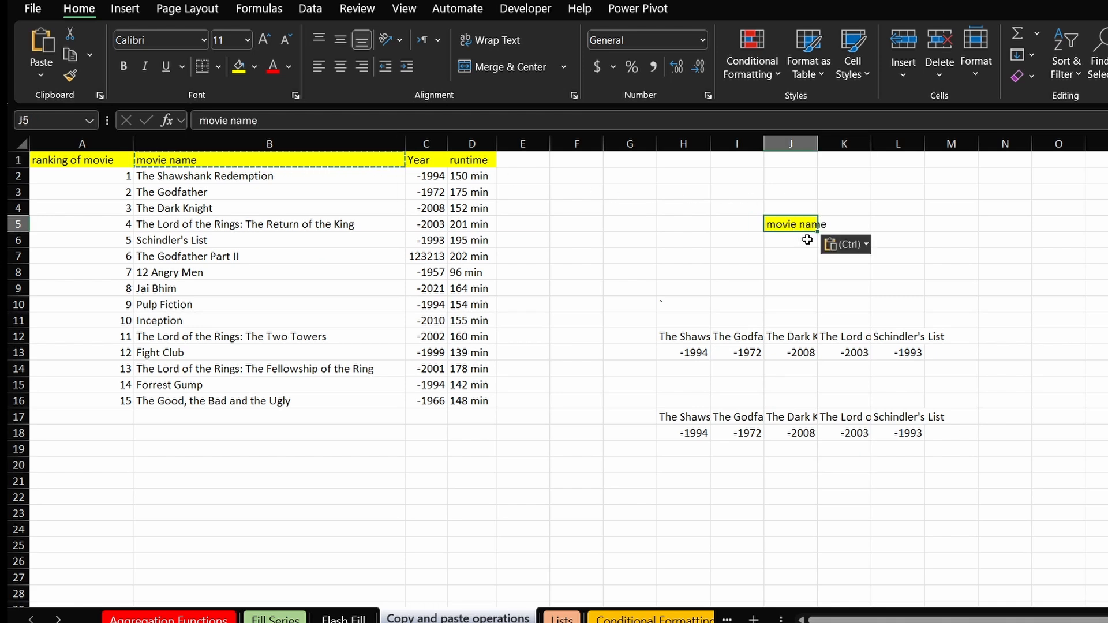
right_click(947, 254)
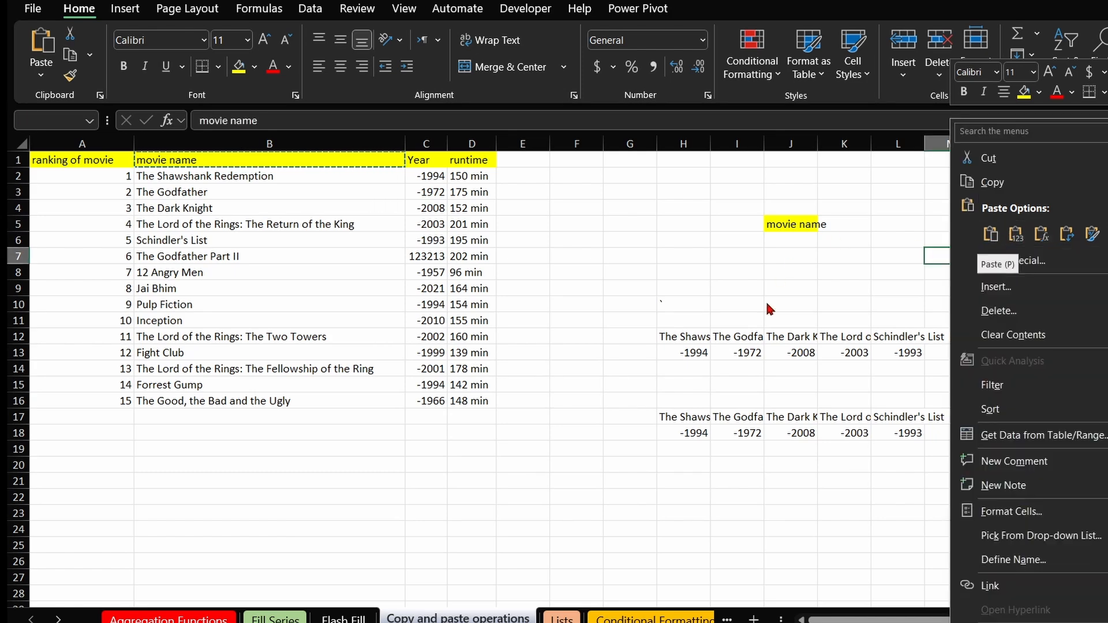
key(Escape)
click(802, 345)
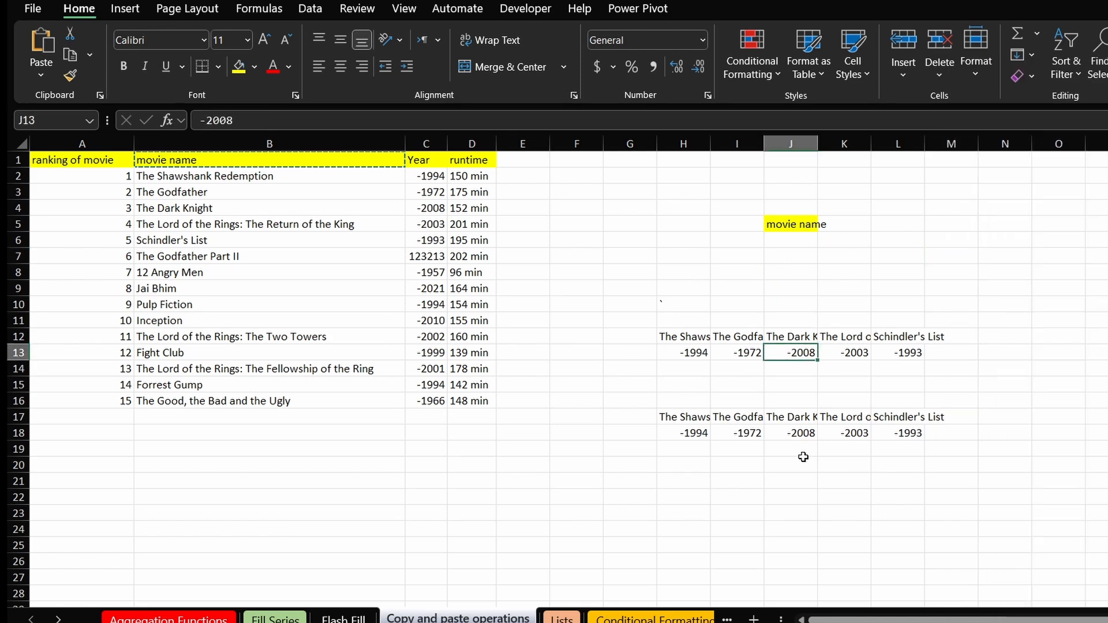
Copy cell J18 from the TRANSPOSE result and paste only its formula into N8
click(802, 434)
right_click(790, 434)
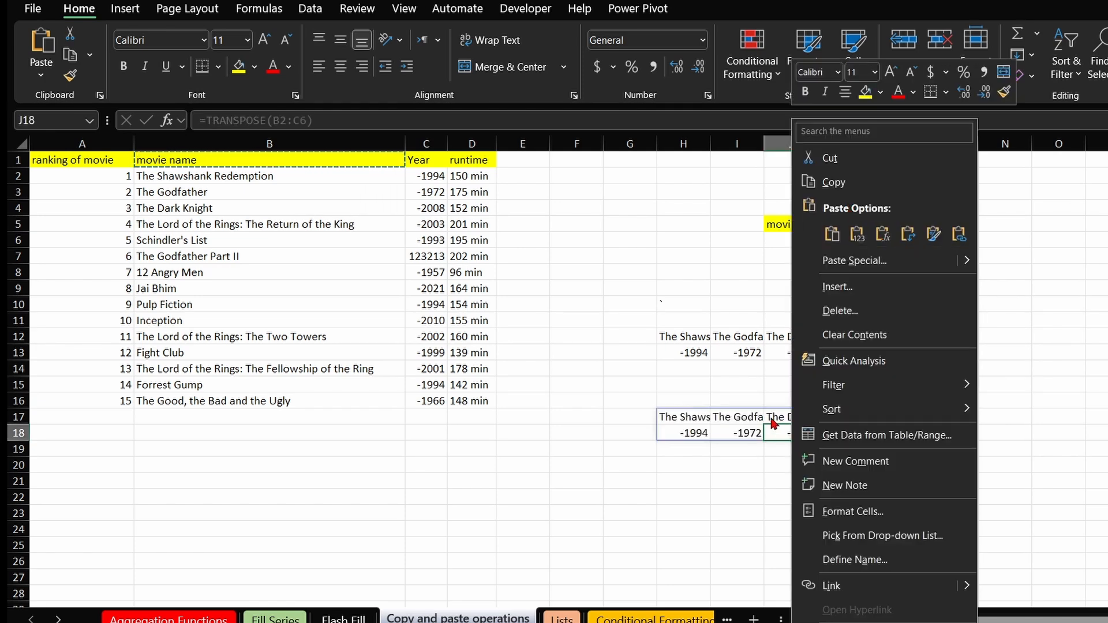
click(850, 183)
click(984, 273)
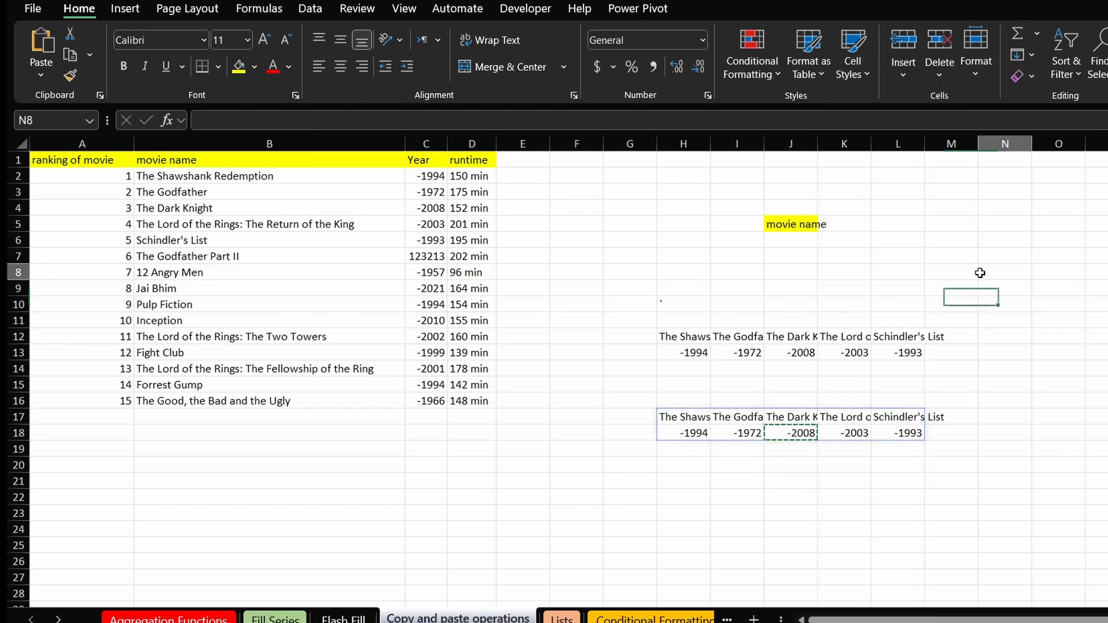
right_click(984, 273)
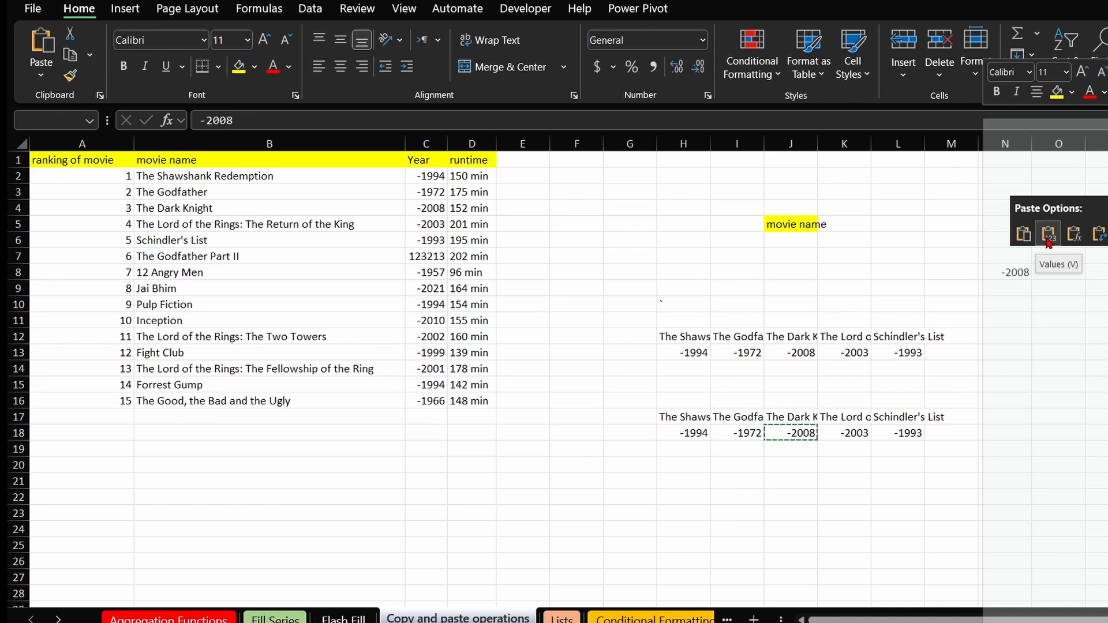
click(1073, 245)
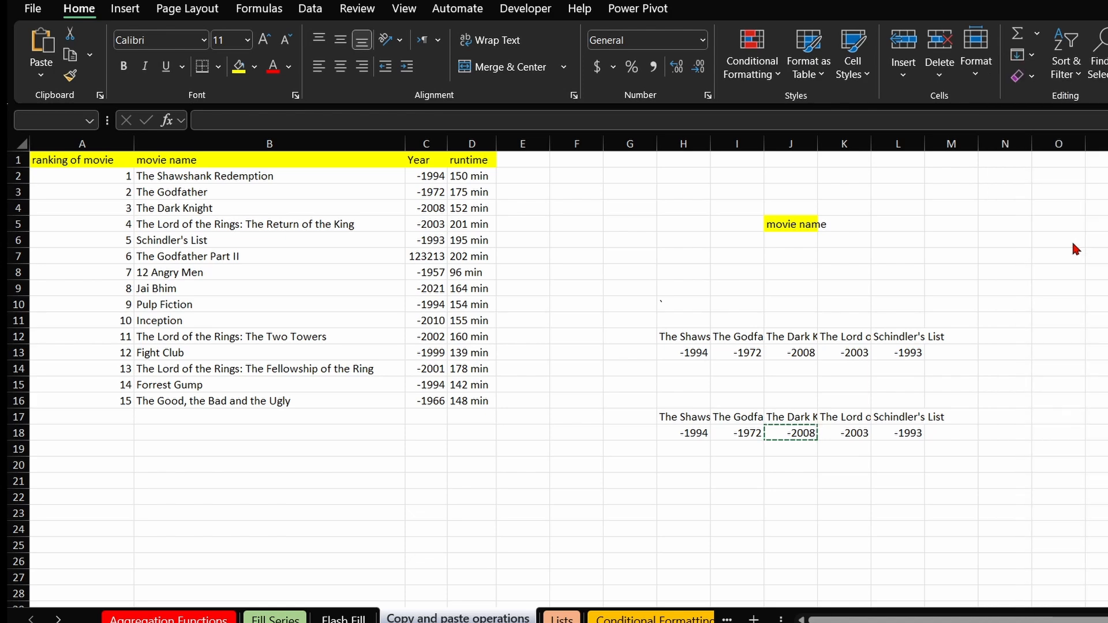
click(995, 306)
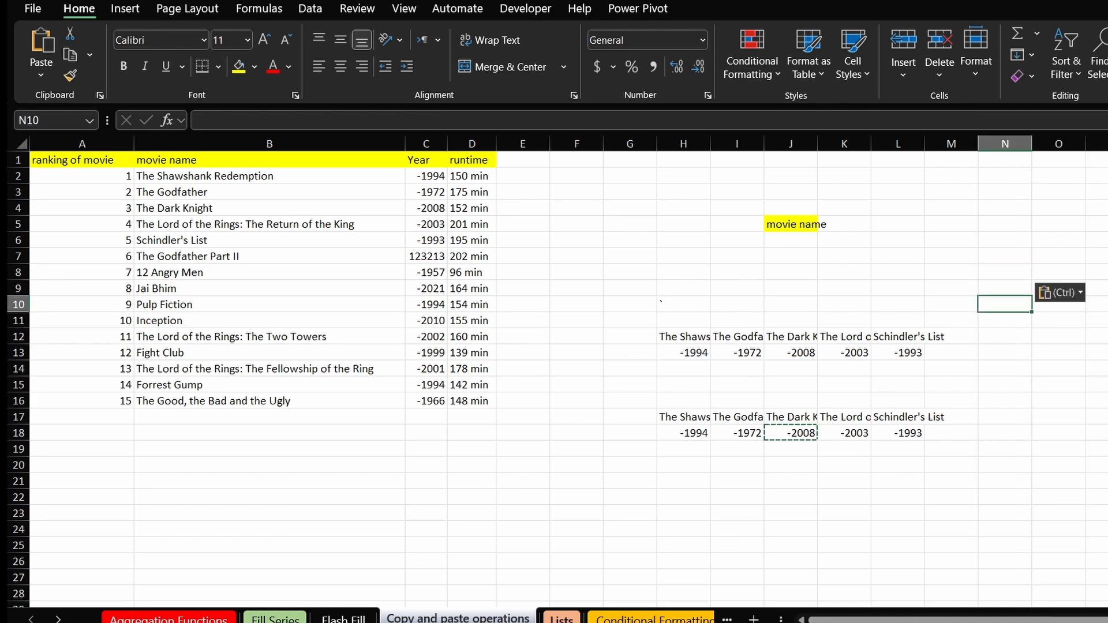
On the Lists sheet, add list data validation to cell J4 using the fruit names in A1:A4 as the source
click(561, 616)
click(525, 276)
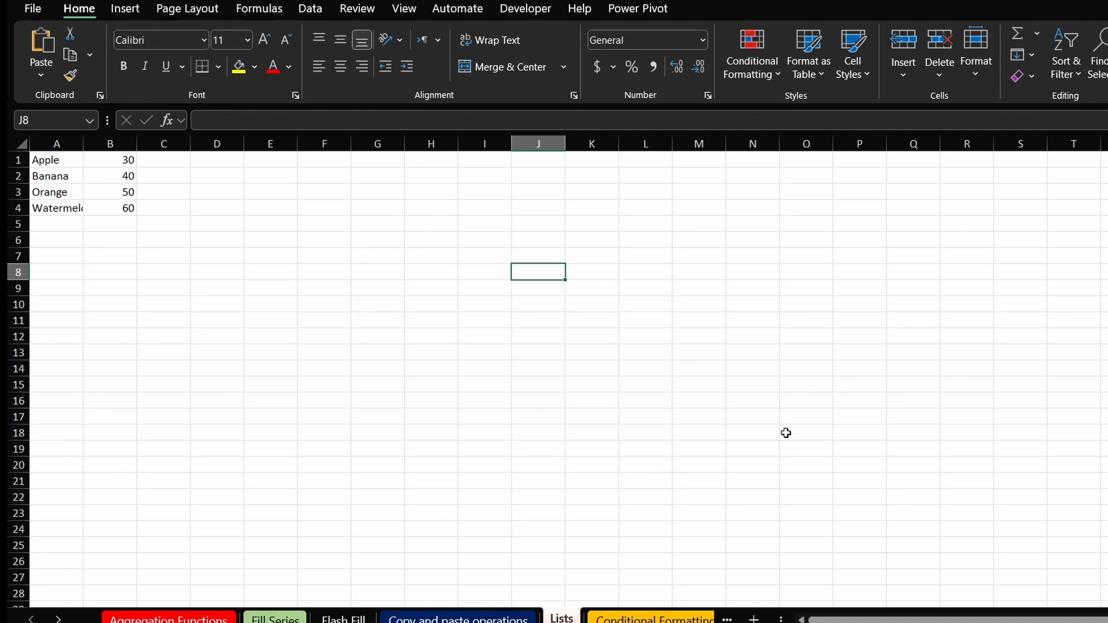
click(547, 209)
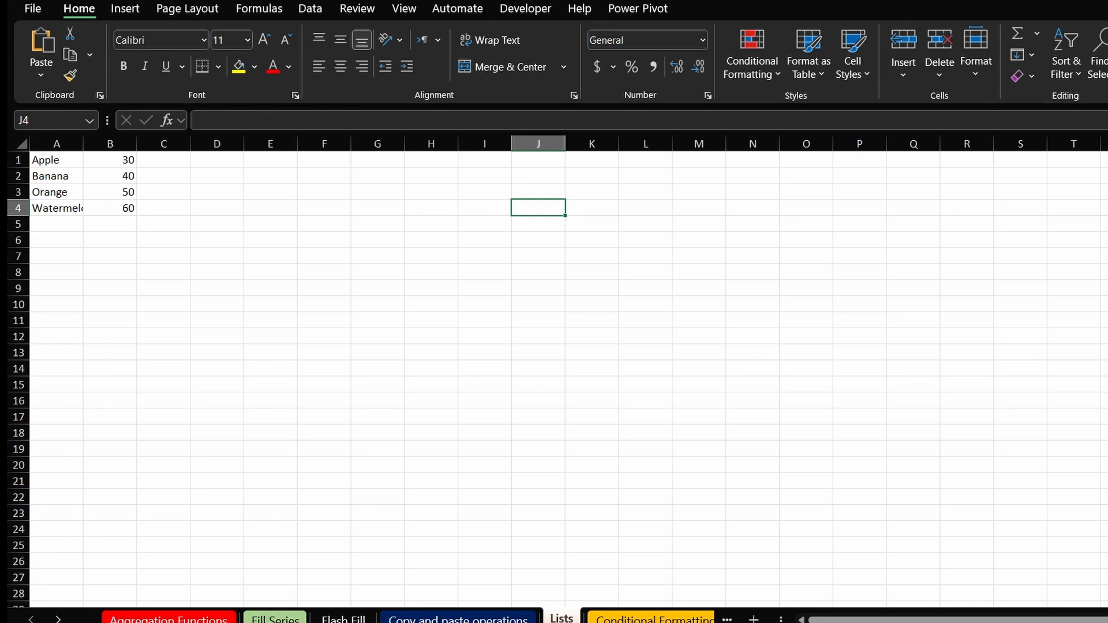
click(325, 9)
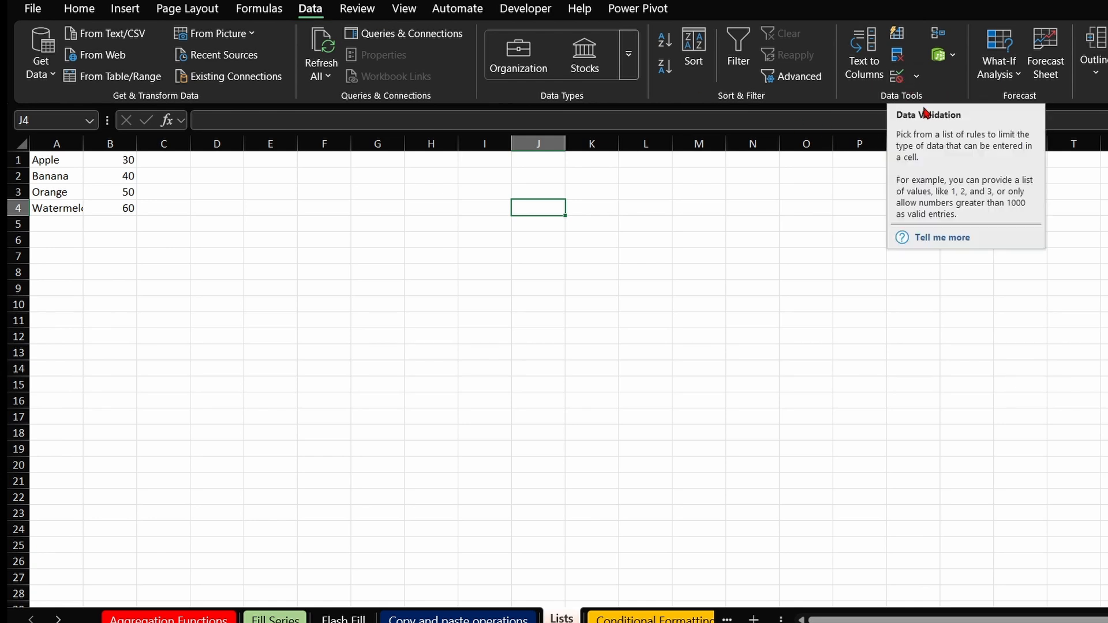
click(895, 74)
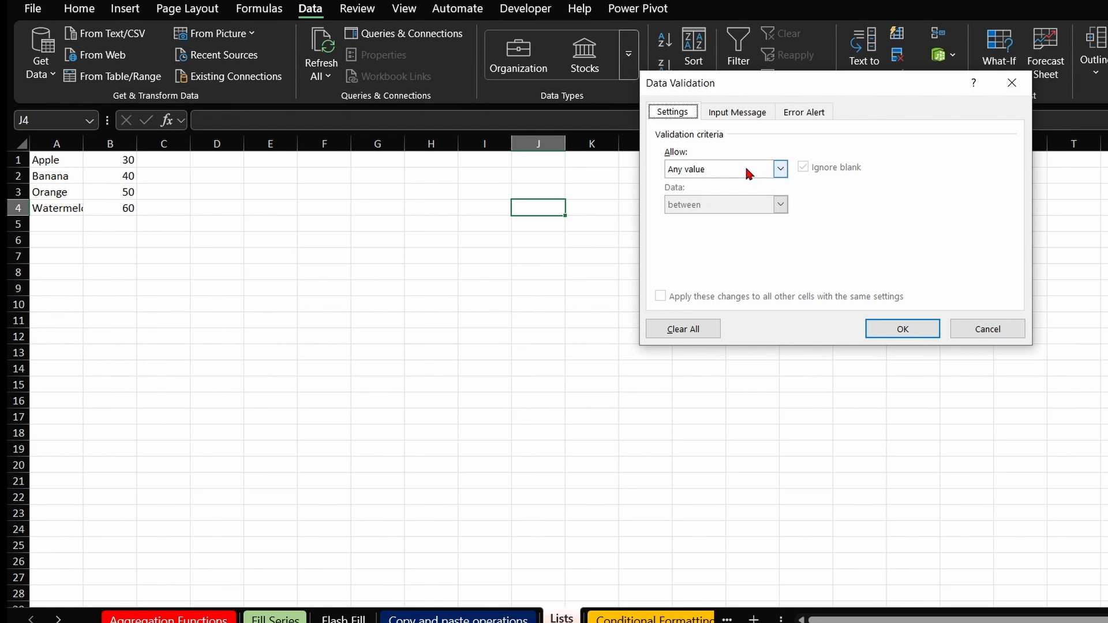
click(779, 168)
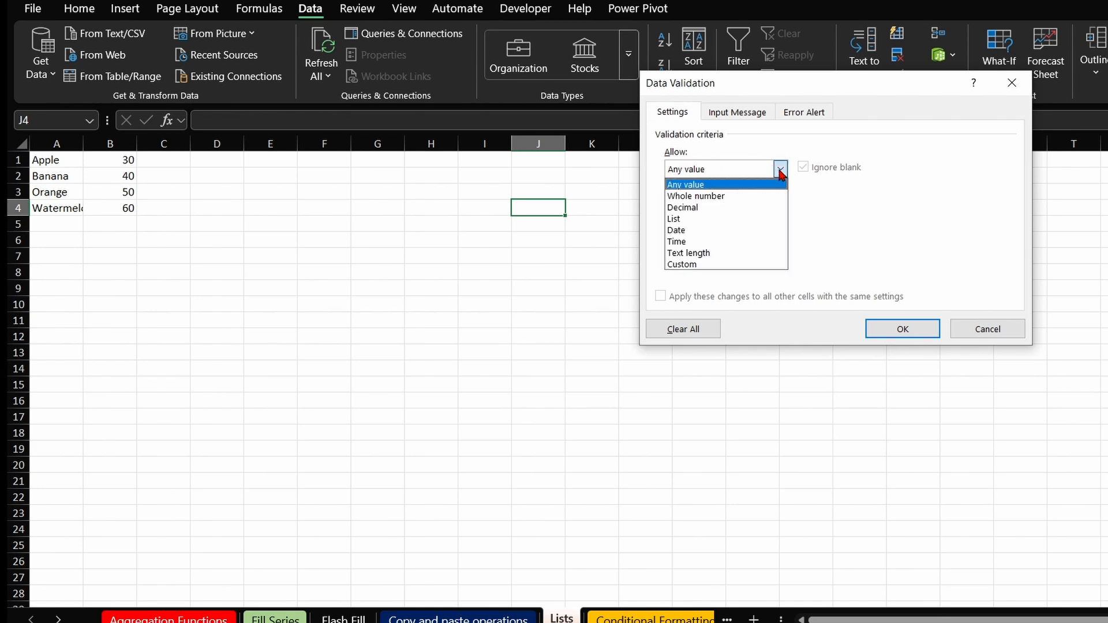
click(734, 214)
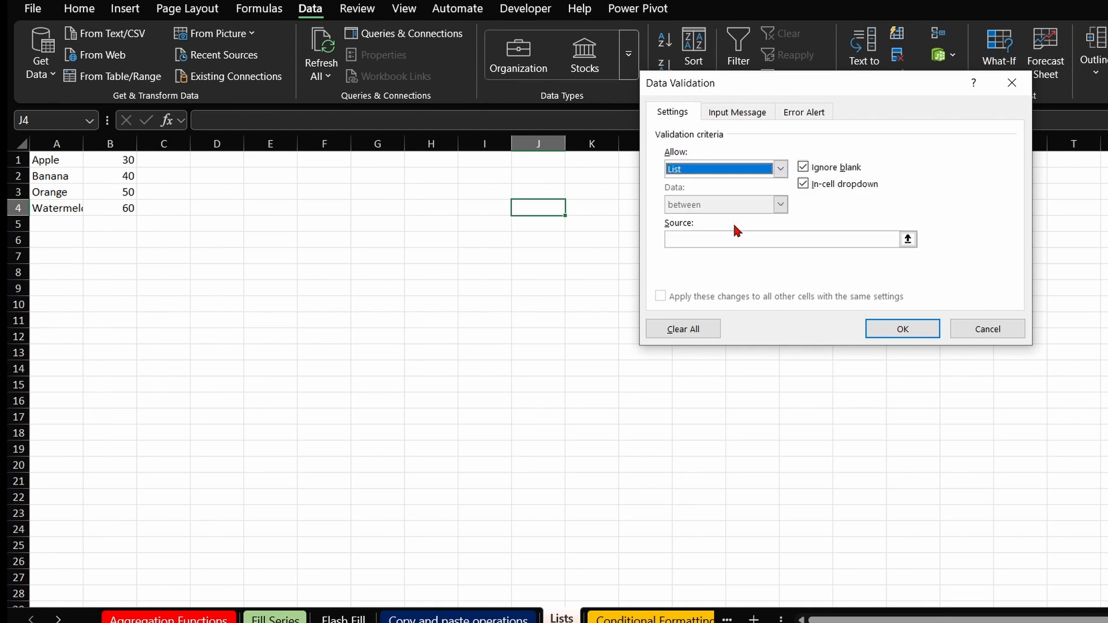
click(905, 245)
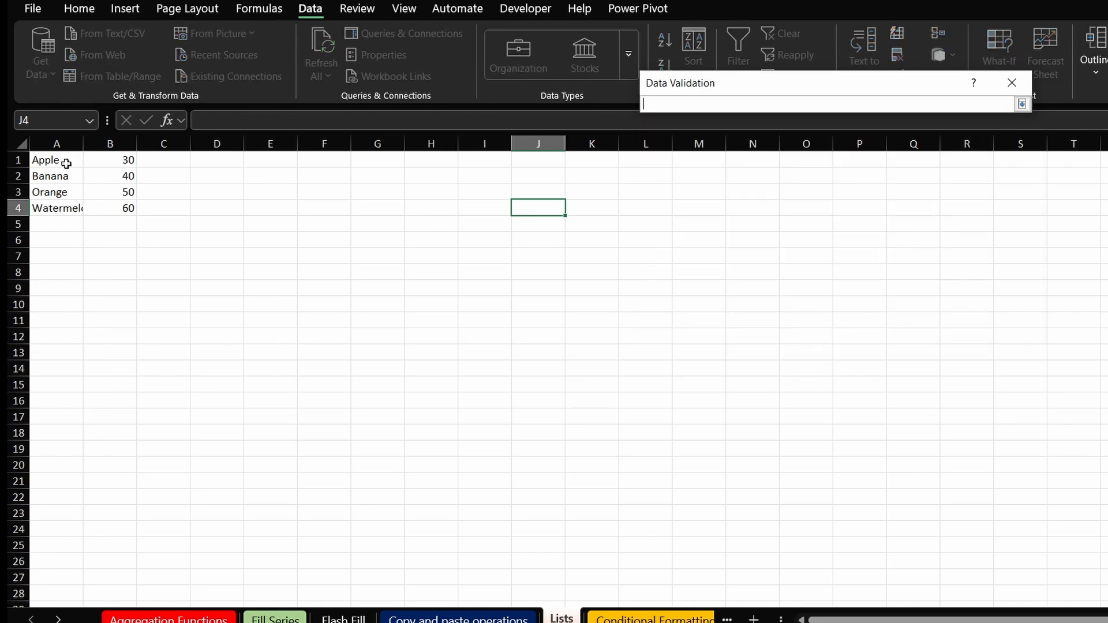
drag(68, 161, 66, 205)
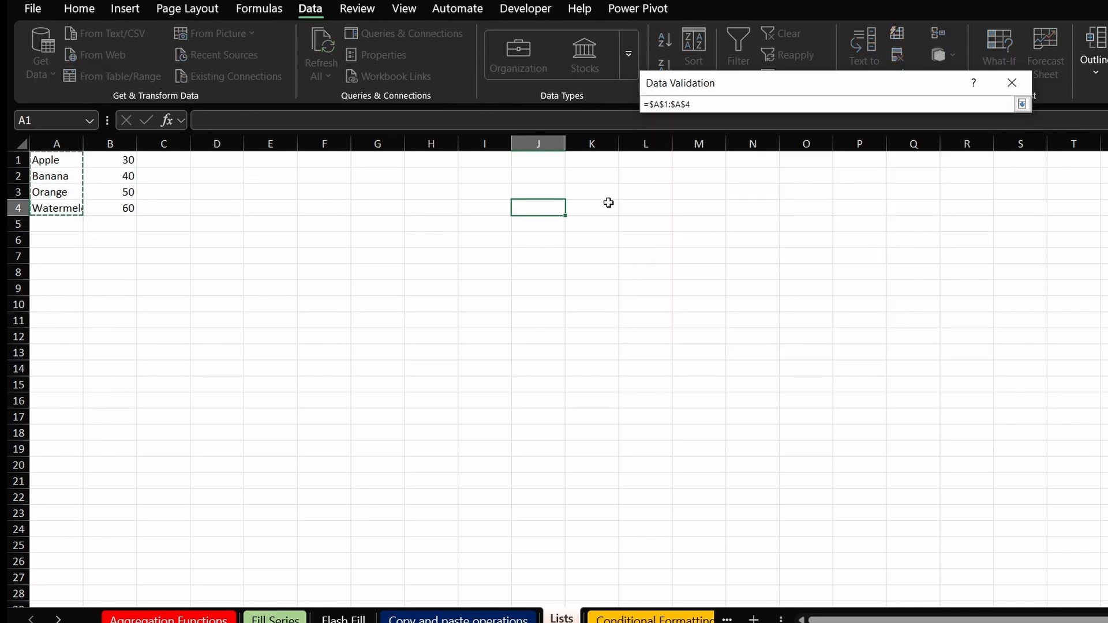
key(Return)
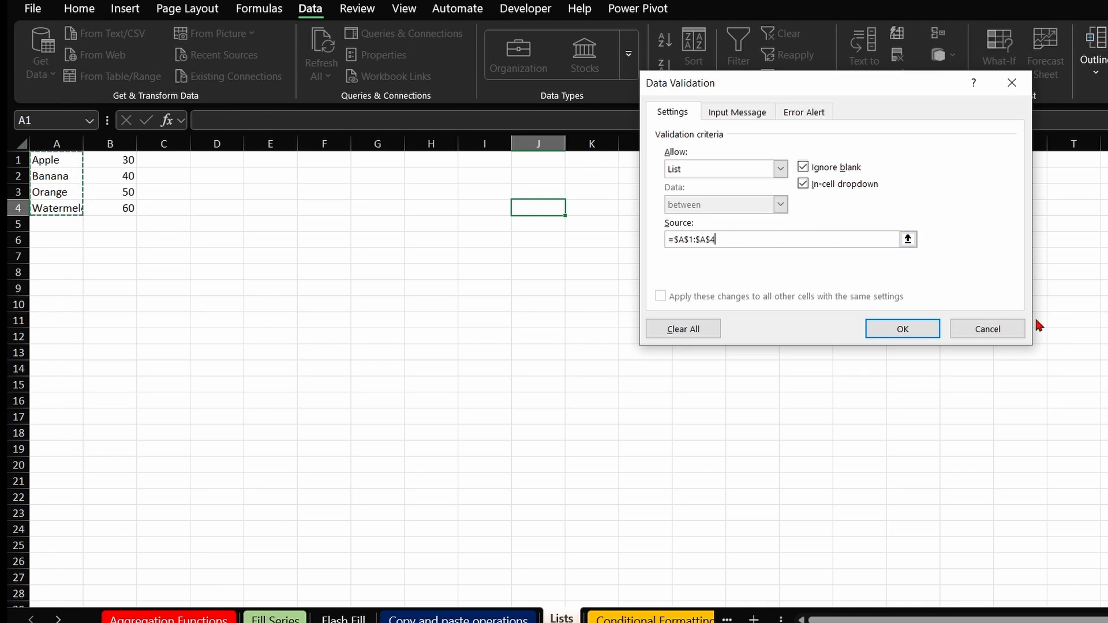
click(902, 333)
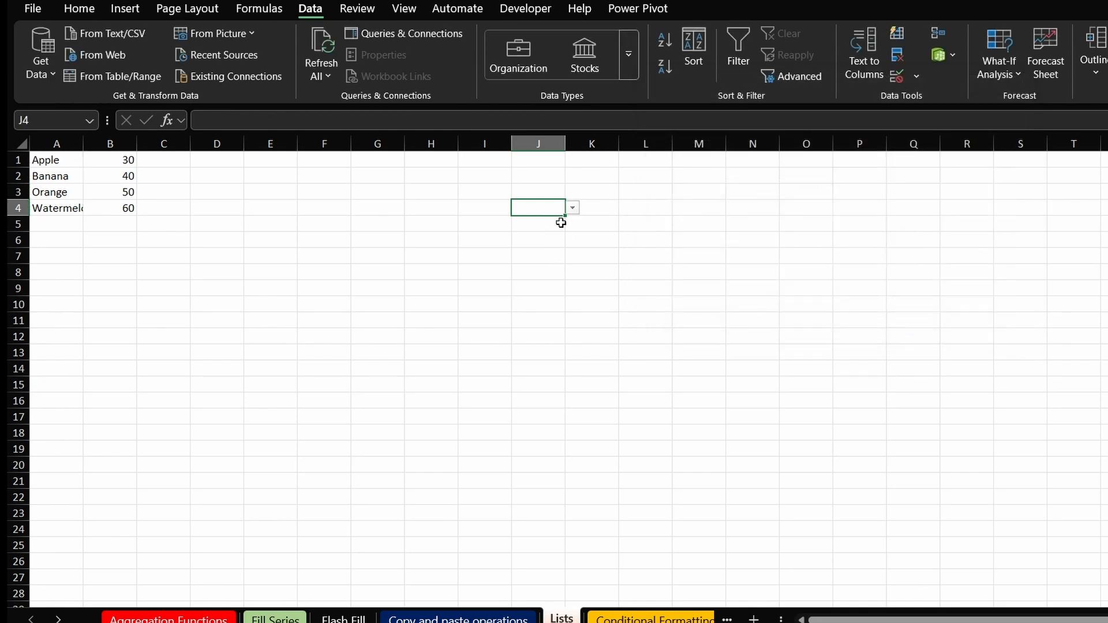
Check the choices in J4's dropdown and fill the validated cell down column J to row 15
click(572, 207)
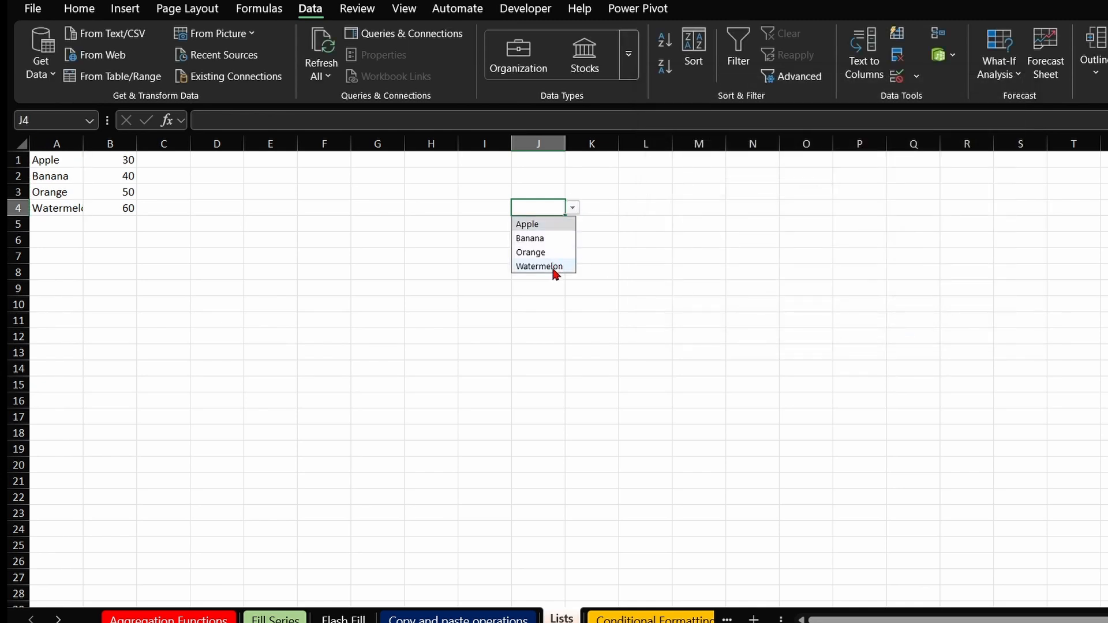
click(613, 314)
click(564, 210)
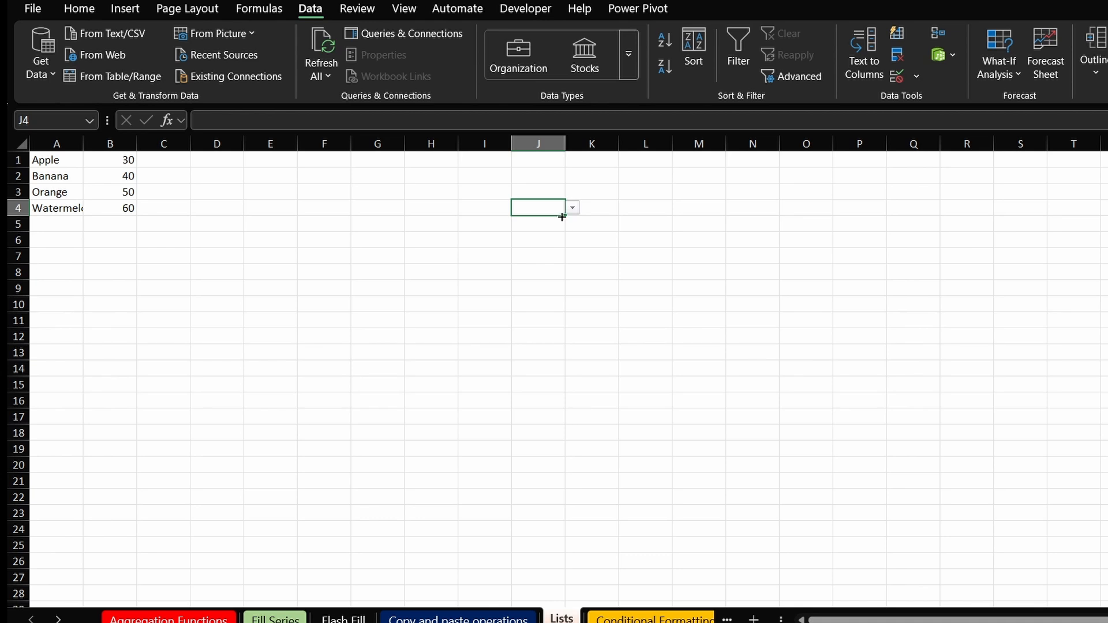
drag(562, 218, 566, 377)
click(592, 258)
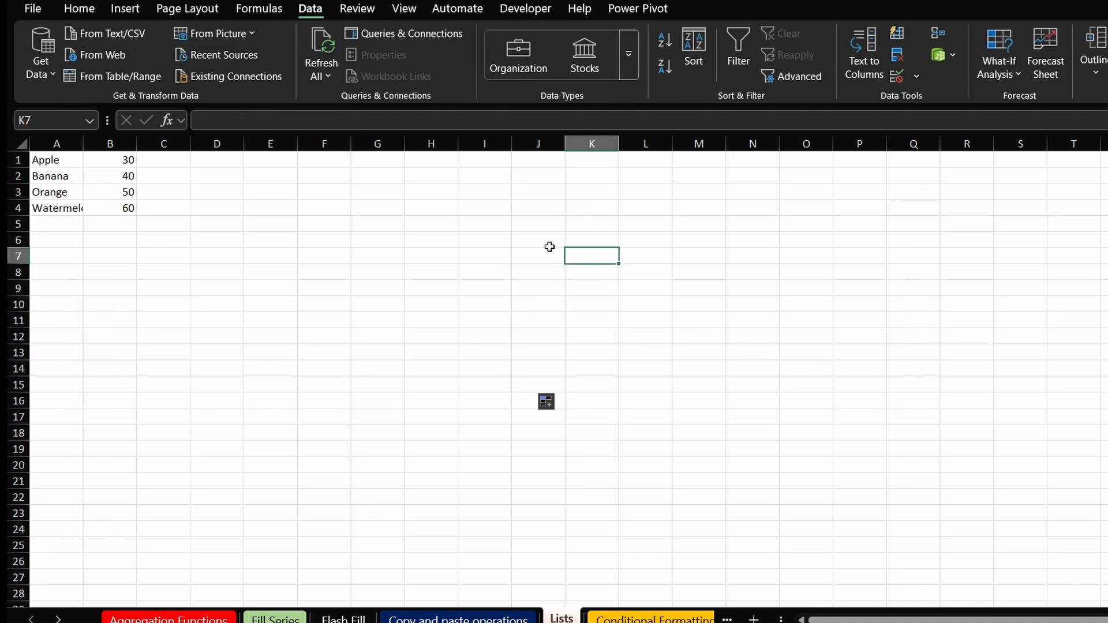
click(549, 244)
click(549, 226)
click(549, 208)
click(548, 225)
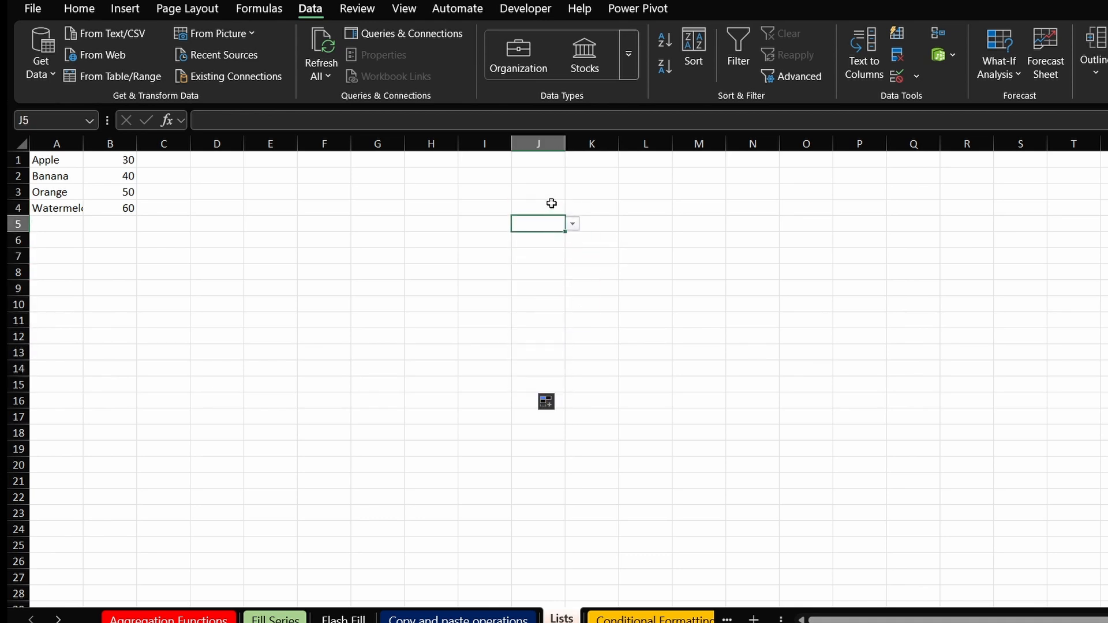
Choose Orange from the dropdown in J4 and Banana from the dropdown in J5
click(552, 206)
click(572, 209)
click(565, 250)
click(556, 225)
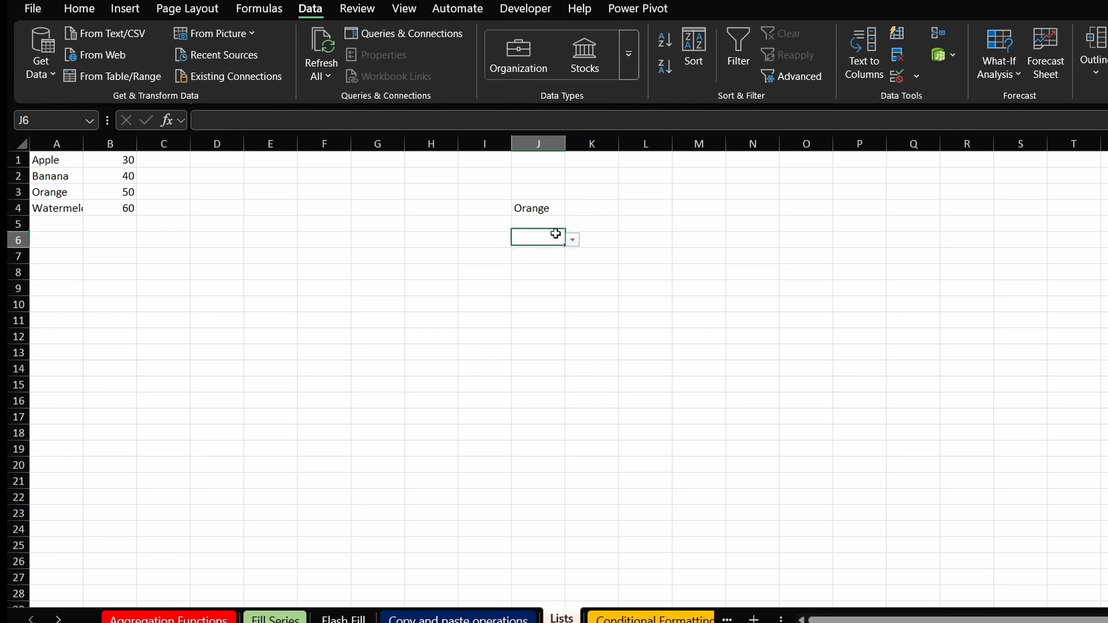
click(573, 224)
click(565, 253)
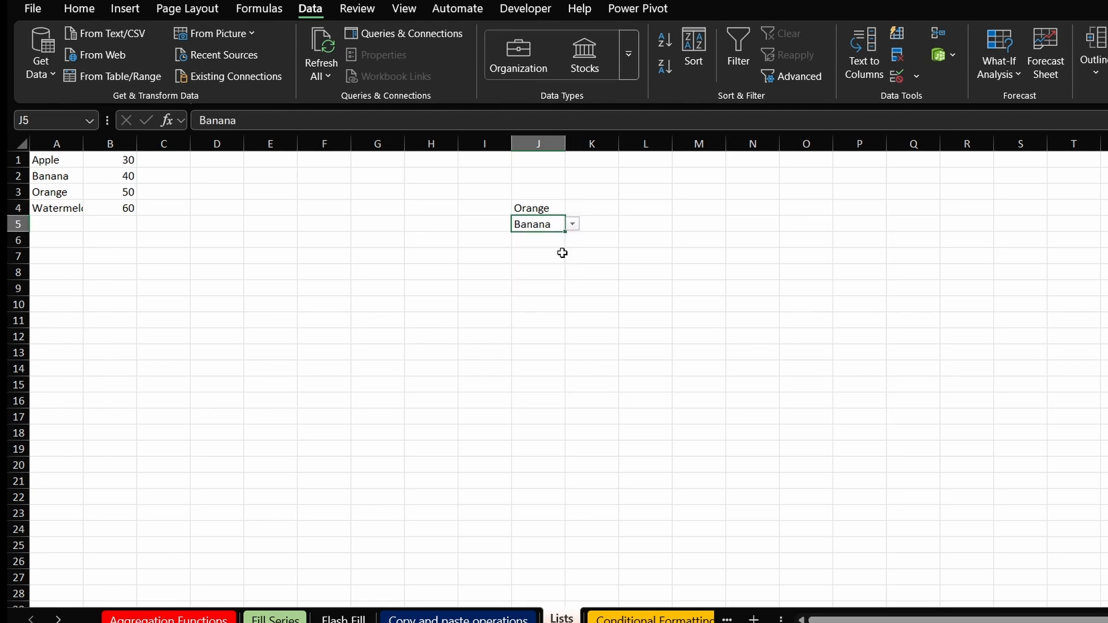
Set the list validation source of K4 to the numbers in B1:B4 and choose 50 from its dropdown
click(604, 211)
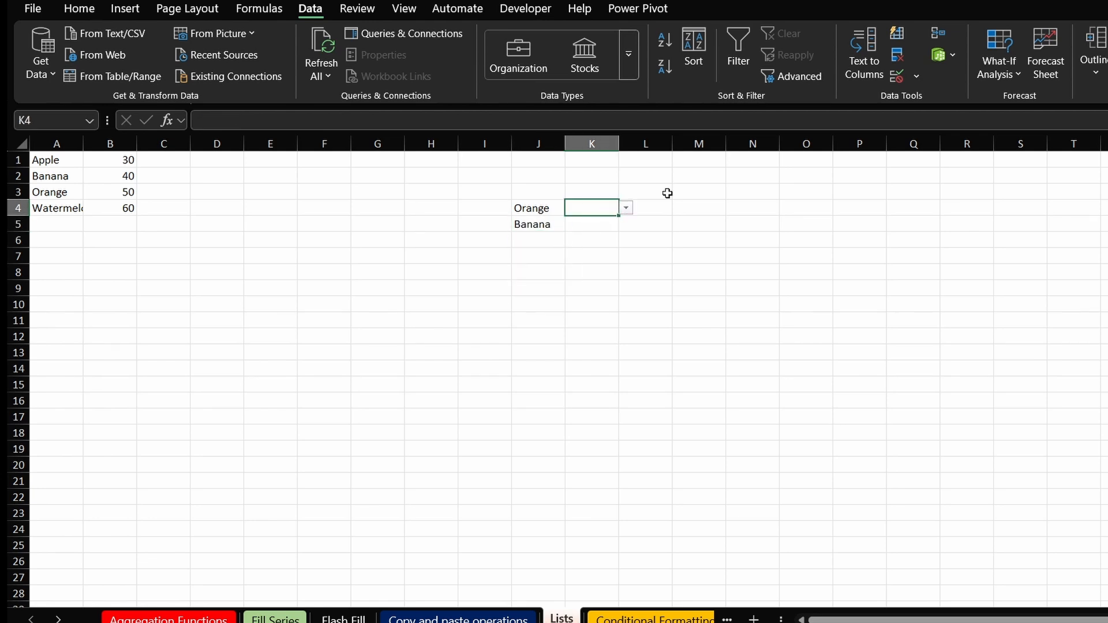
click(905, 79)
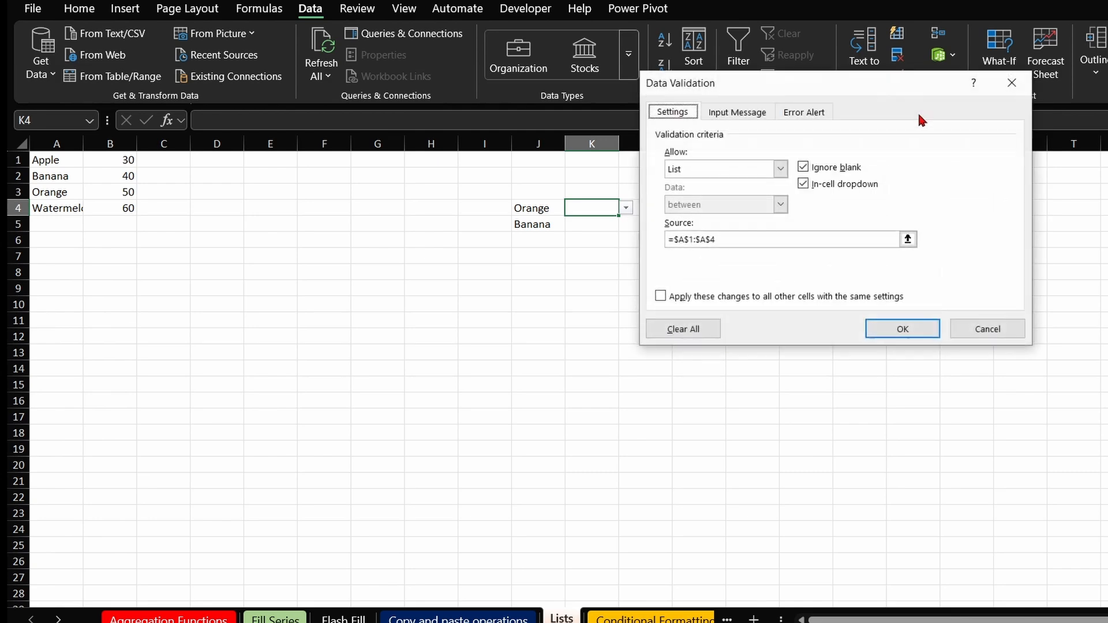
click(907, 240)
drag(130, 161, 129, 207)
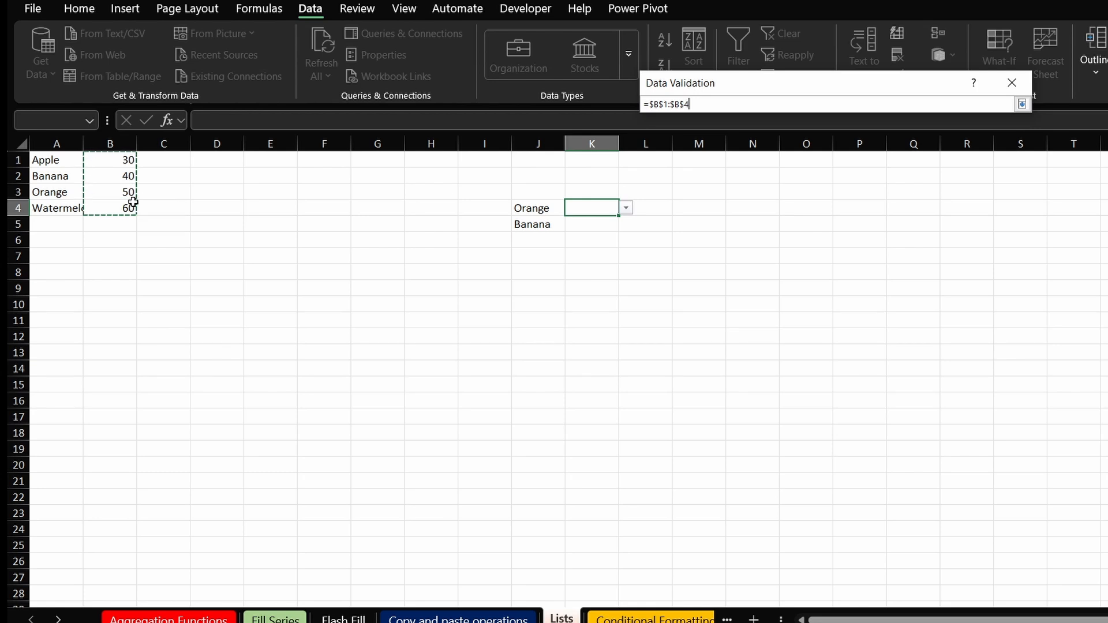
key(Return)
key(Return)
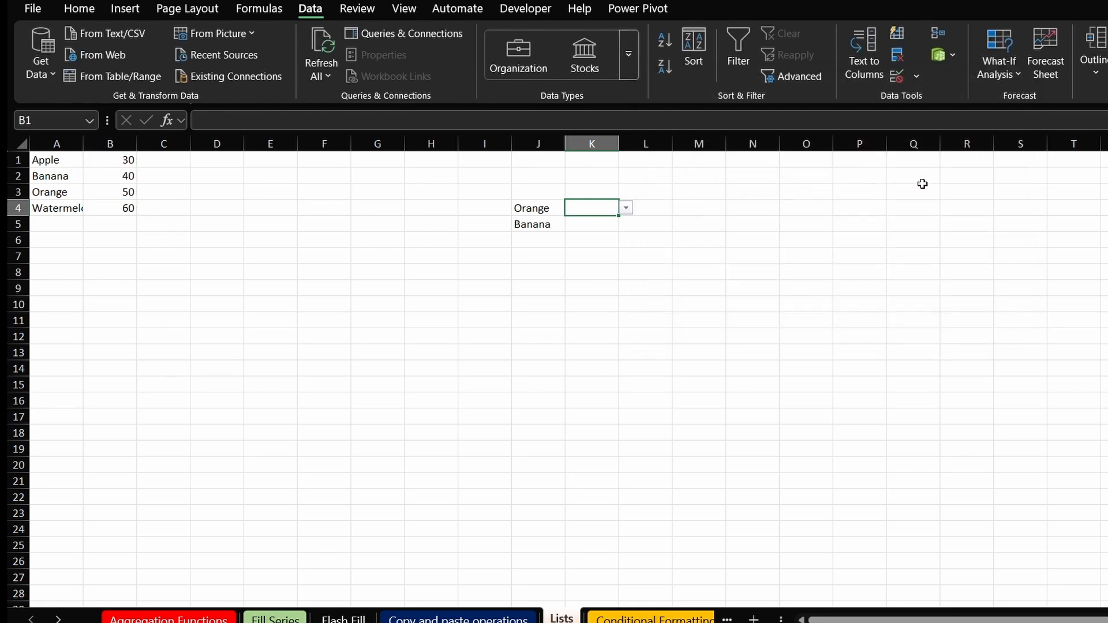
click(626, 209)
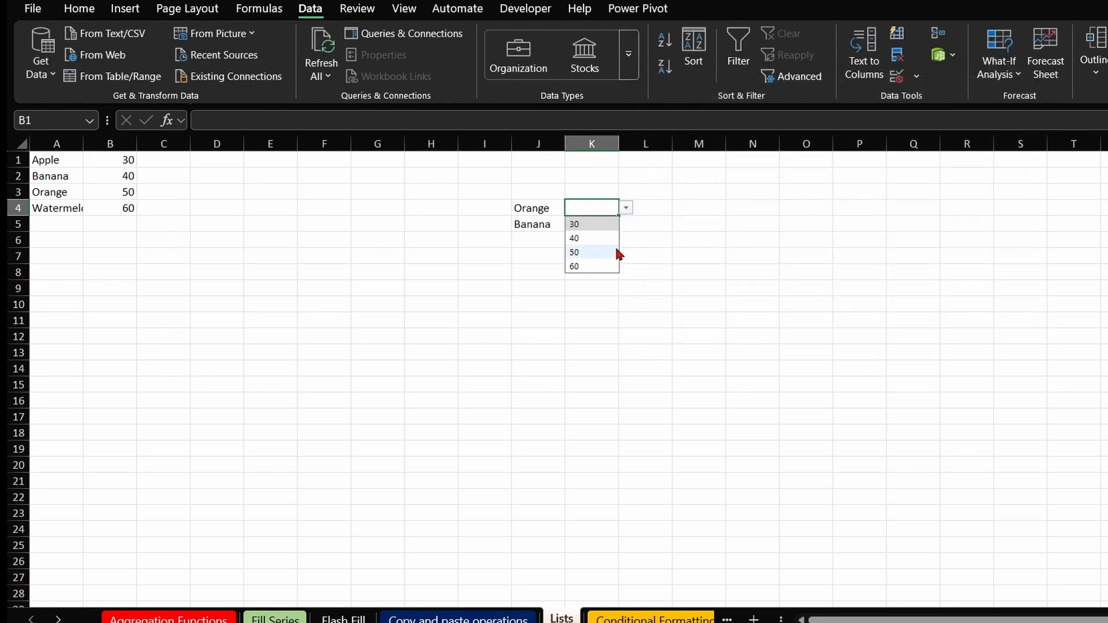
click(617, 252)
Fill the value and dropdown of K4 down to K10
click(606, 224)
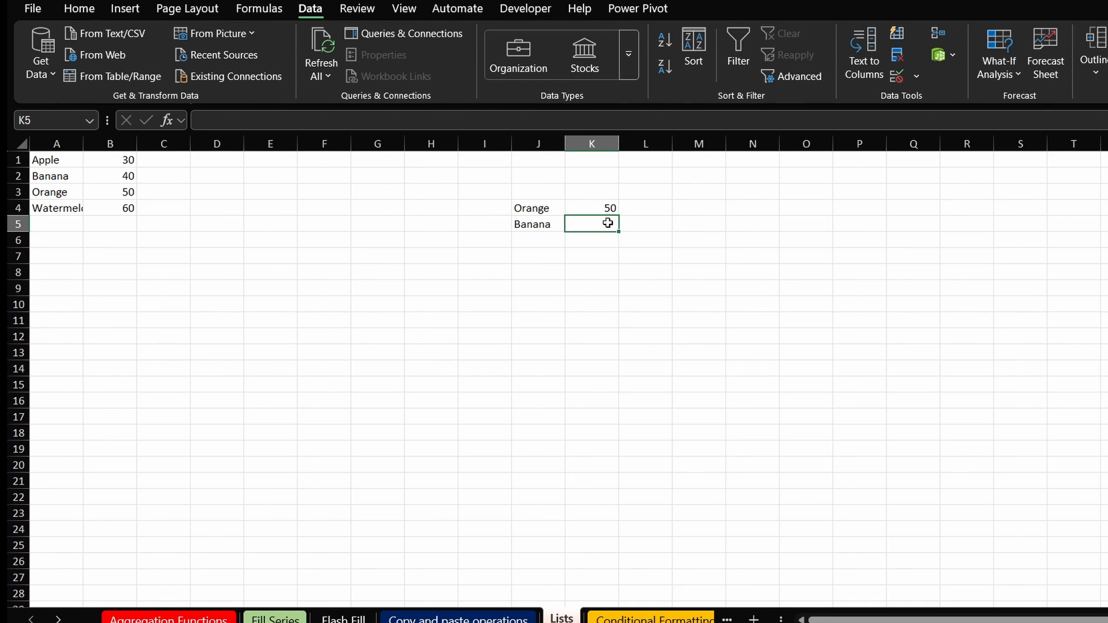
click(617, 212)
drag(618, 214, 613, 305)
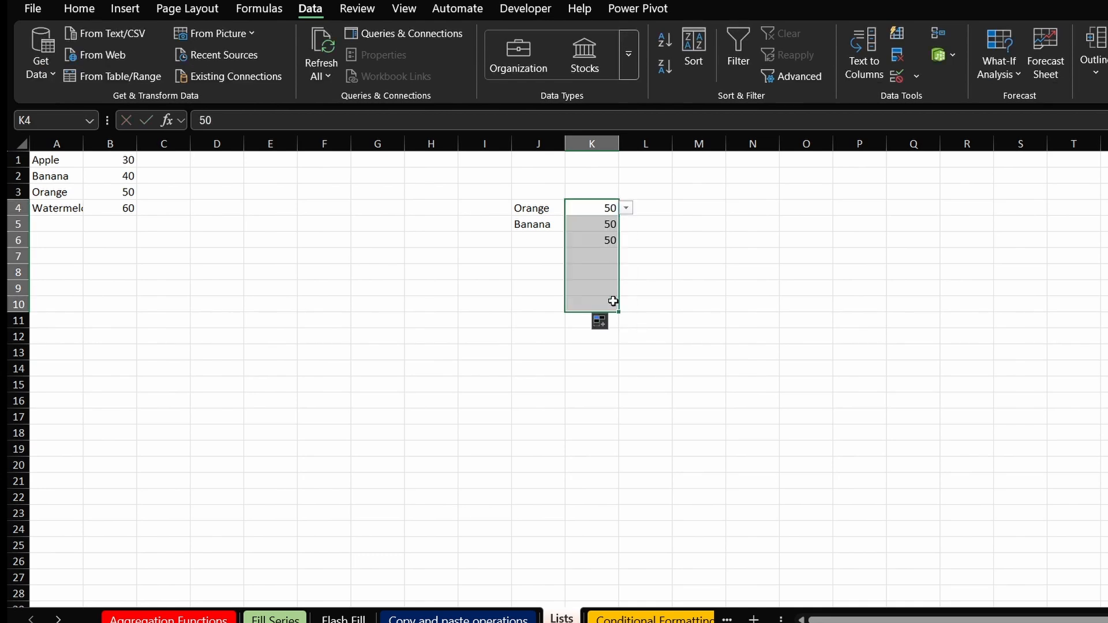
Choose 30 from the dropdown in K5 and 40 from the dropdown in K6
click(612, 226)
click(626, 224)
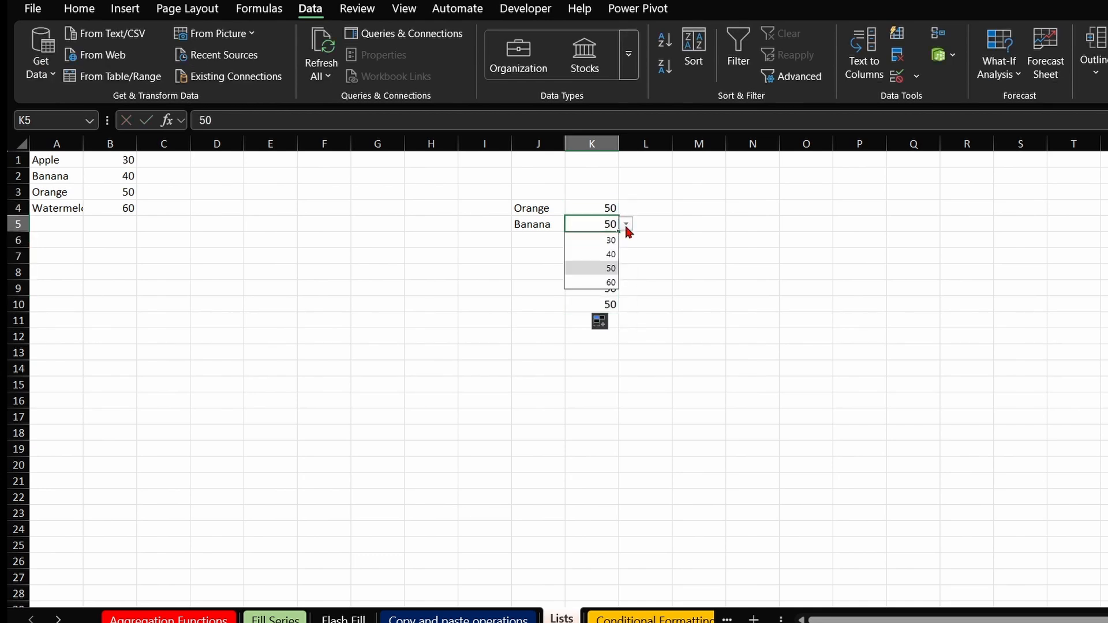
click(612, 241)
click(611, 241)
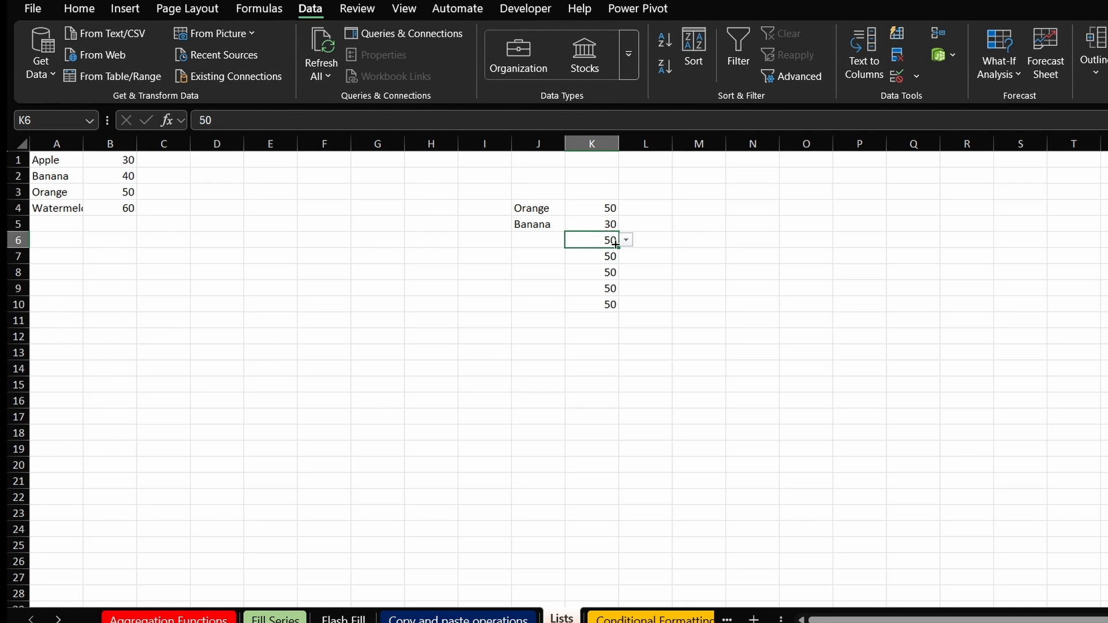
click(626, 240)
click(615, 269)
click(612, 257)
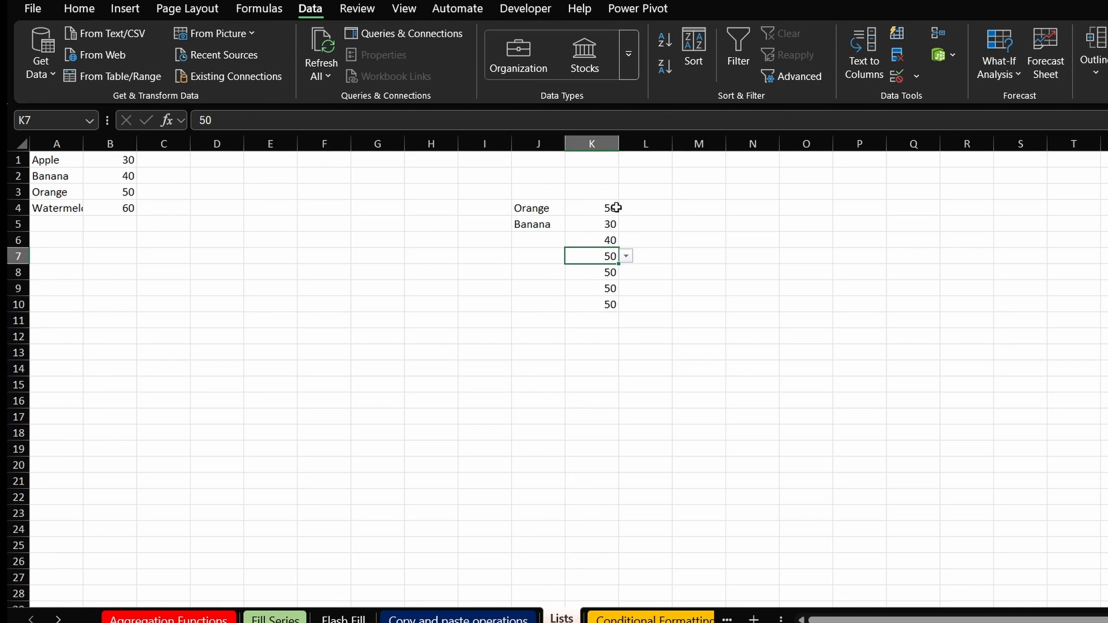
drag(611, 208, 588, 354)
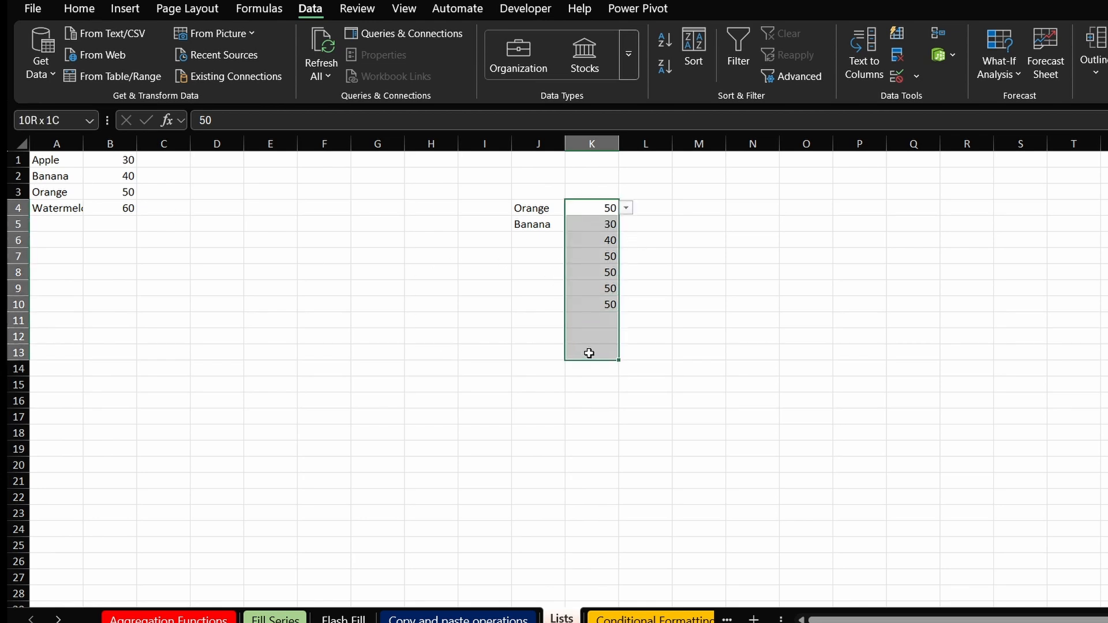
click(647, 272)
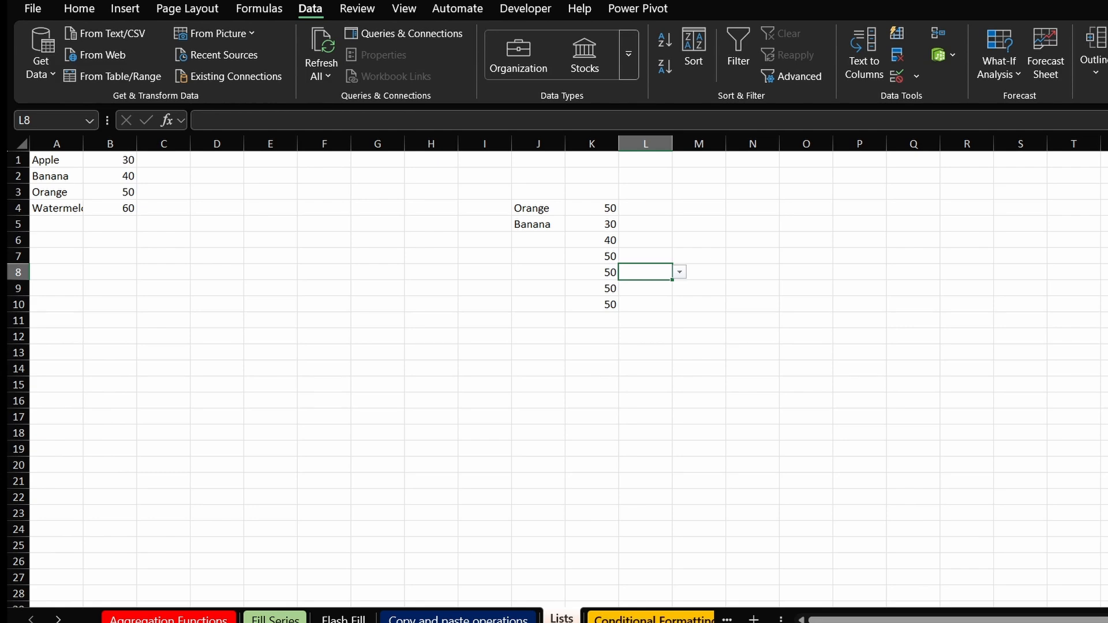
On the Conditional Formatting sheet, start a Top 10 Items conditional formatting rule for the Sales values in C2:C18
click(655, 619)
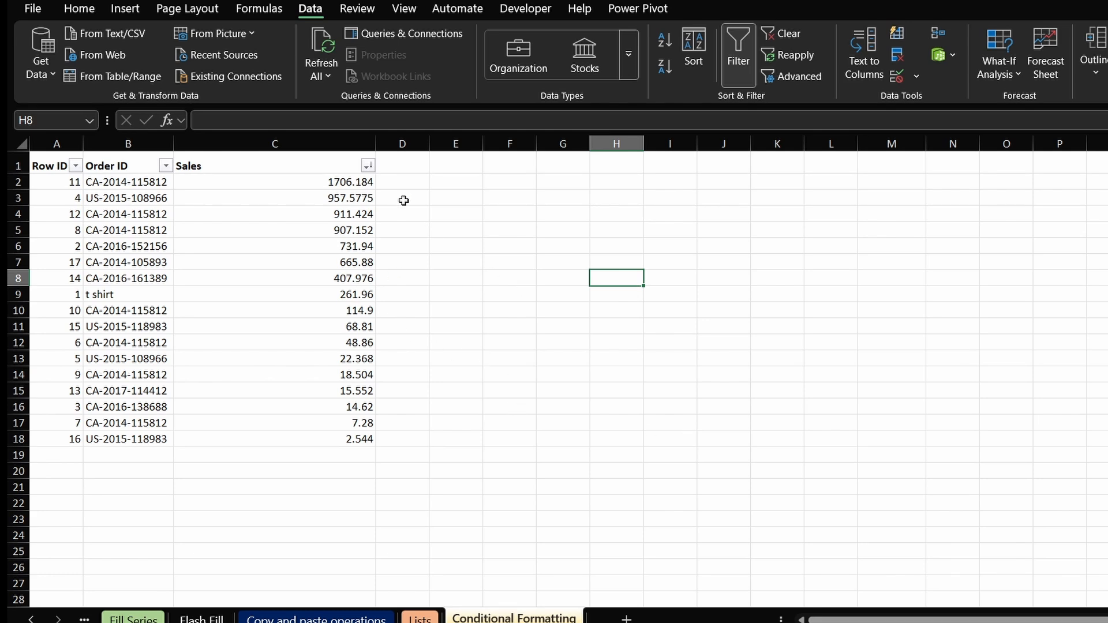
click(96, 22)
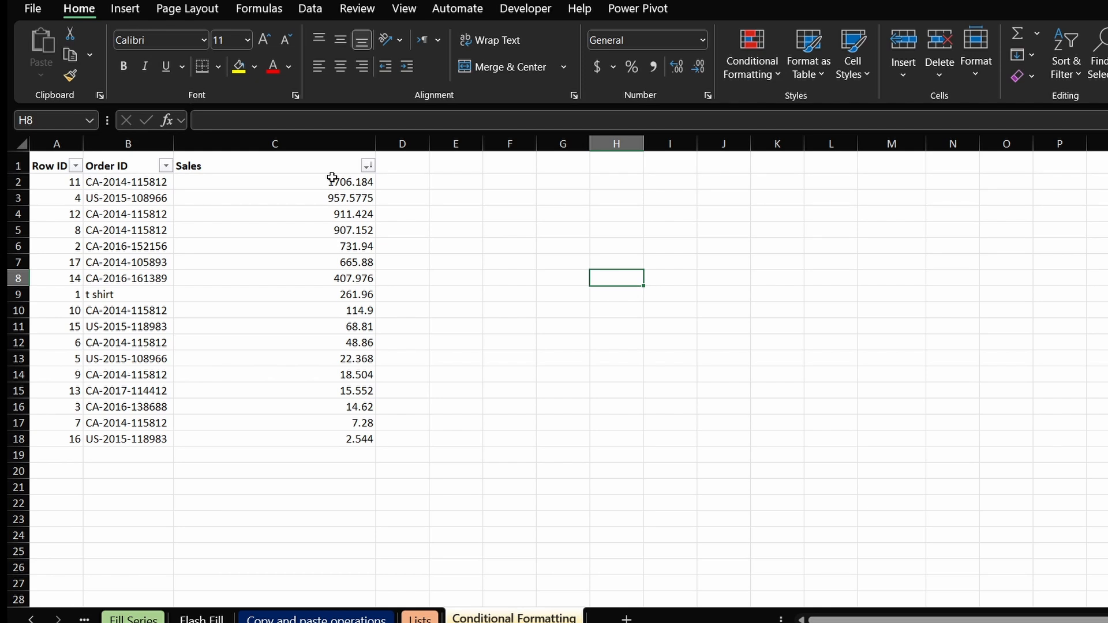
drag(332, 179, 319, 436)
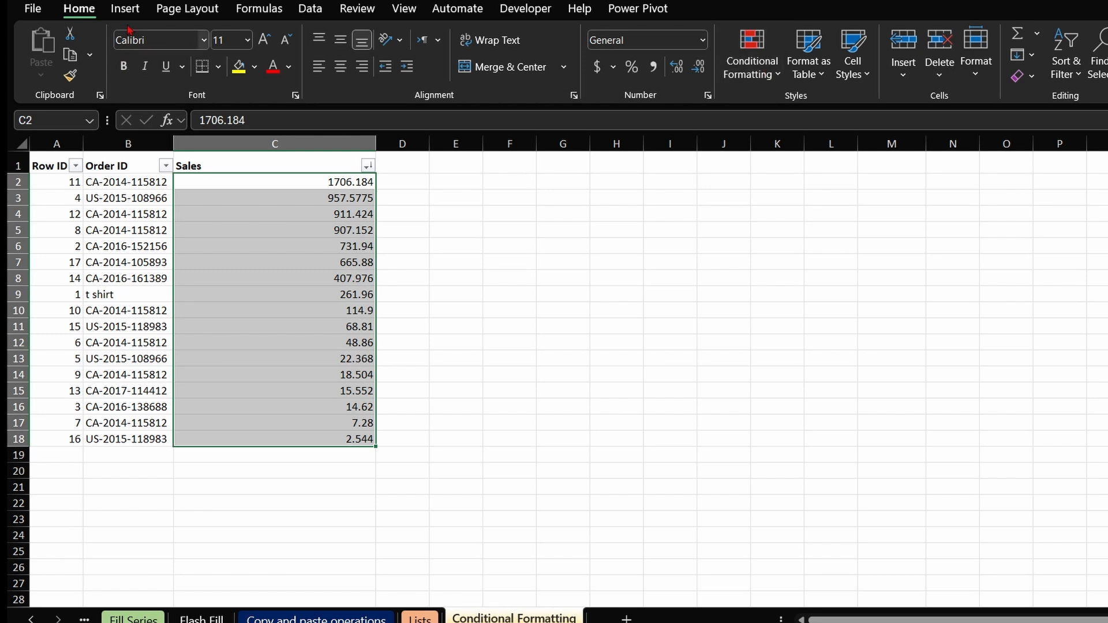
click(774, 79)
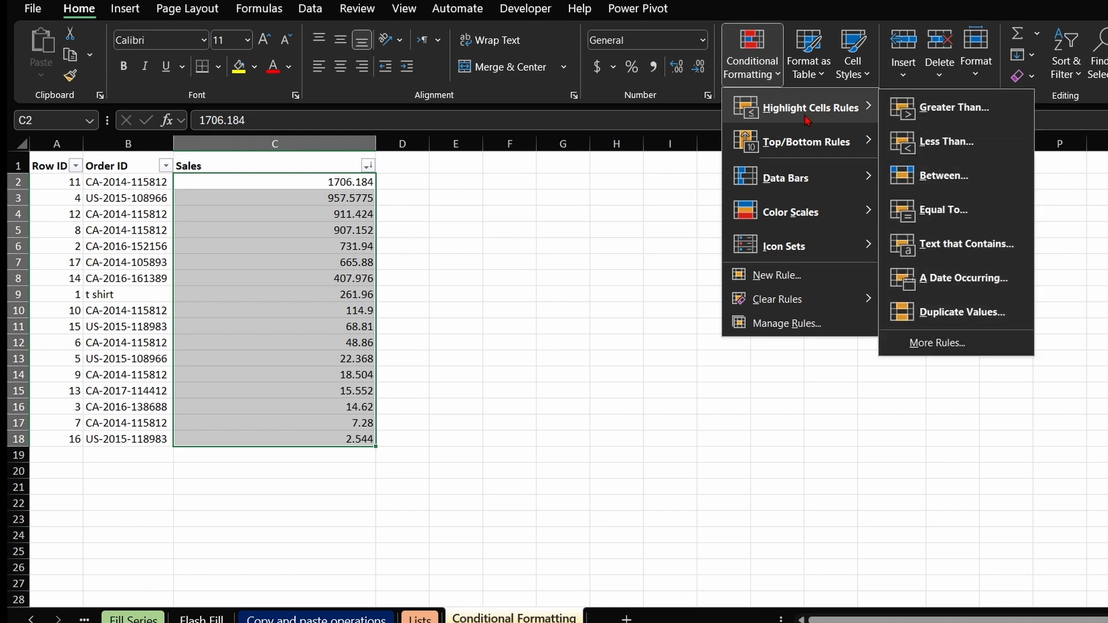
mouse_move(828, 149)
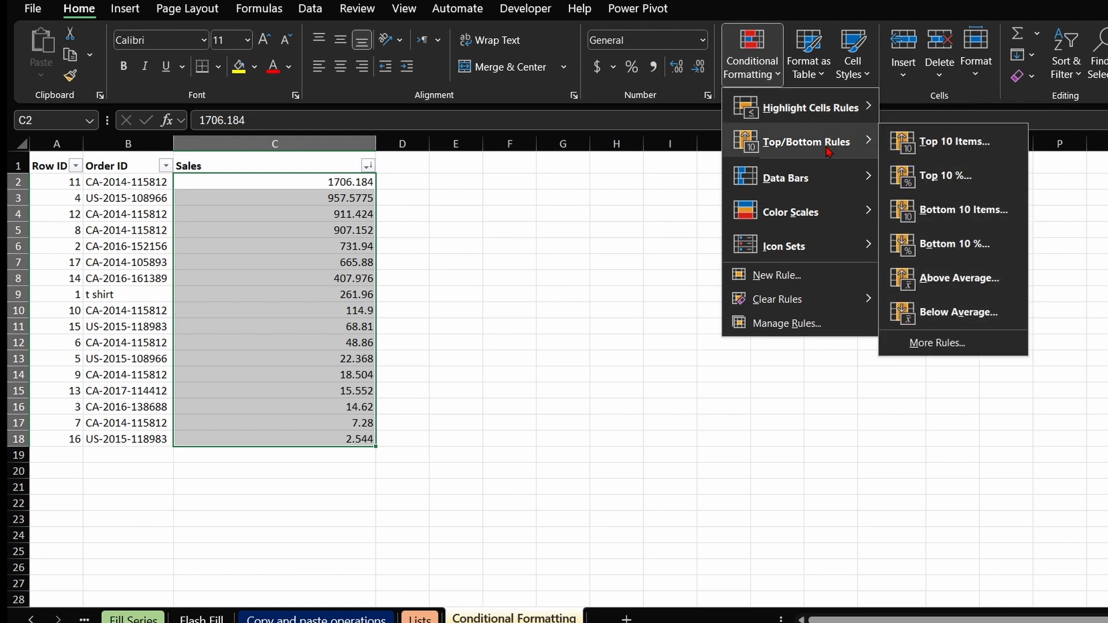
click(969, 151)
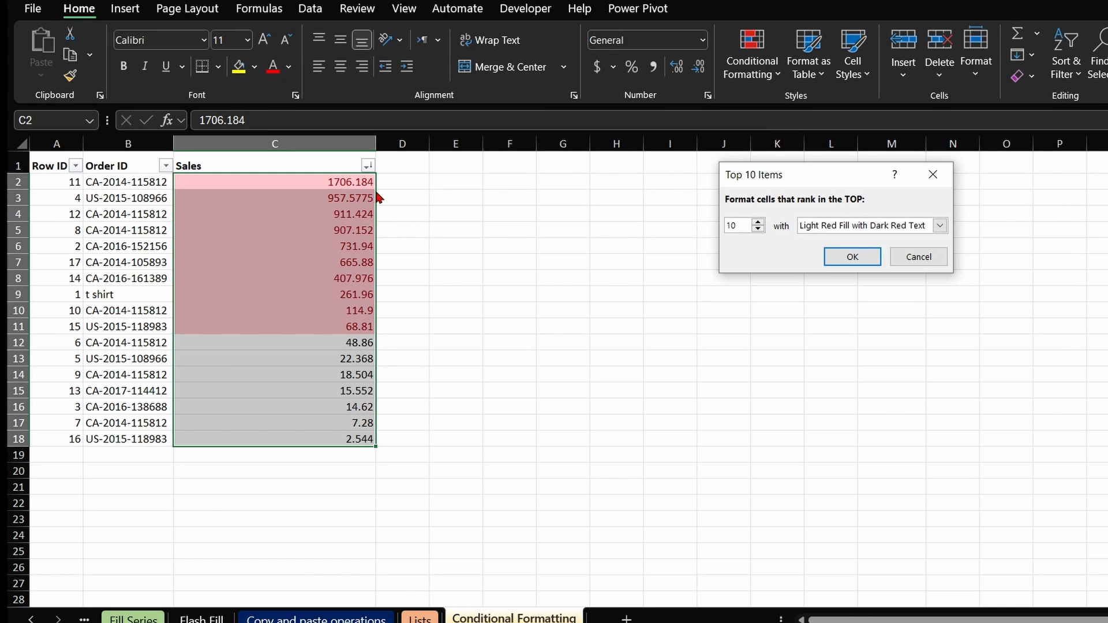
Set the rule to the top 5 Sales values with Light Red Fill and apply it
click(758, 229)
click(757, 228)
click(757, 228)
click(758, 229)
click(758, 229)
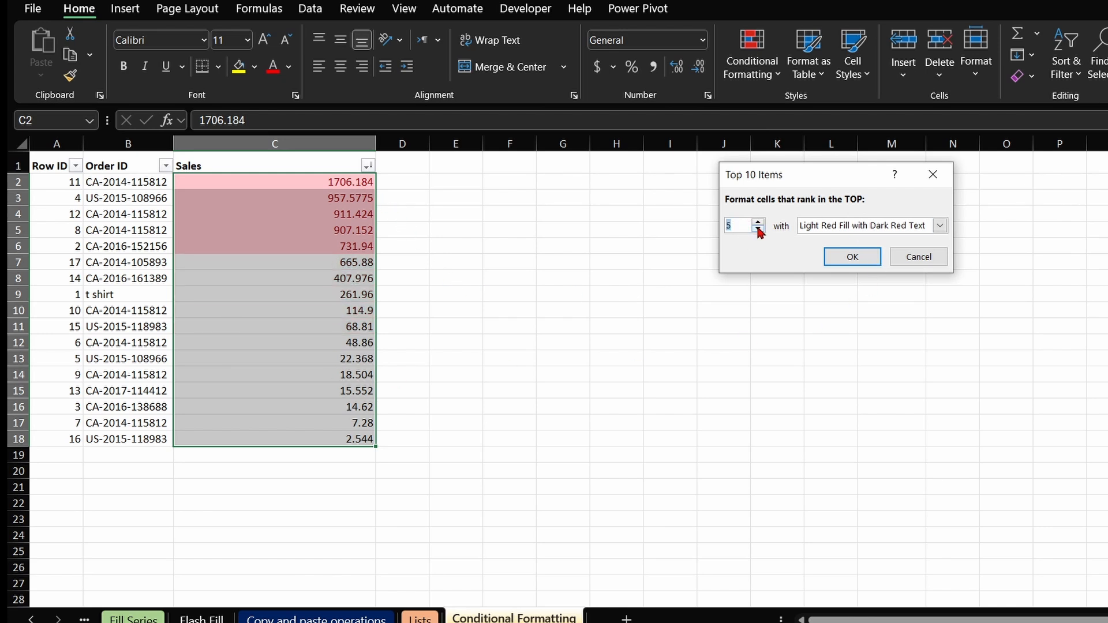
click(940, 225)
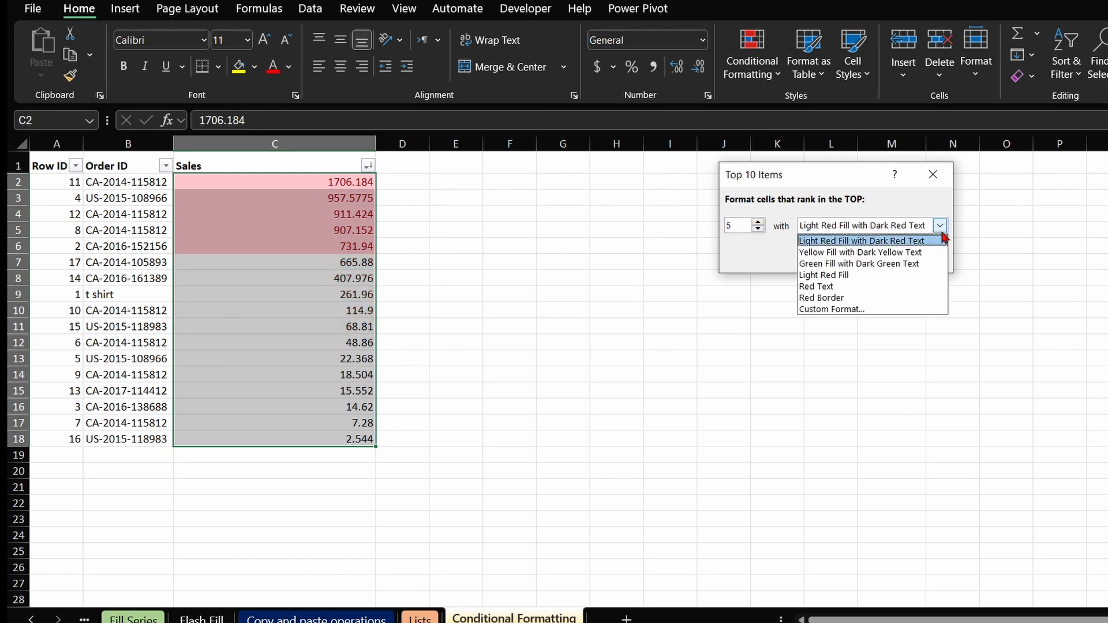
click(899, 275)
click(858, 256)
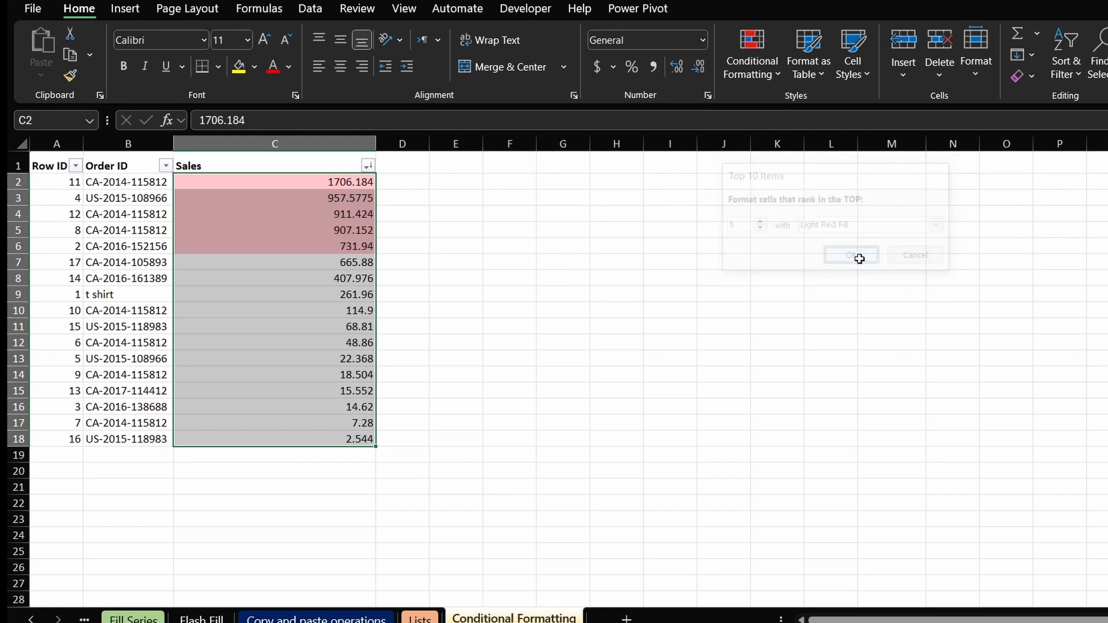
click(370, 229)
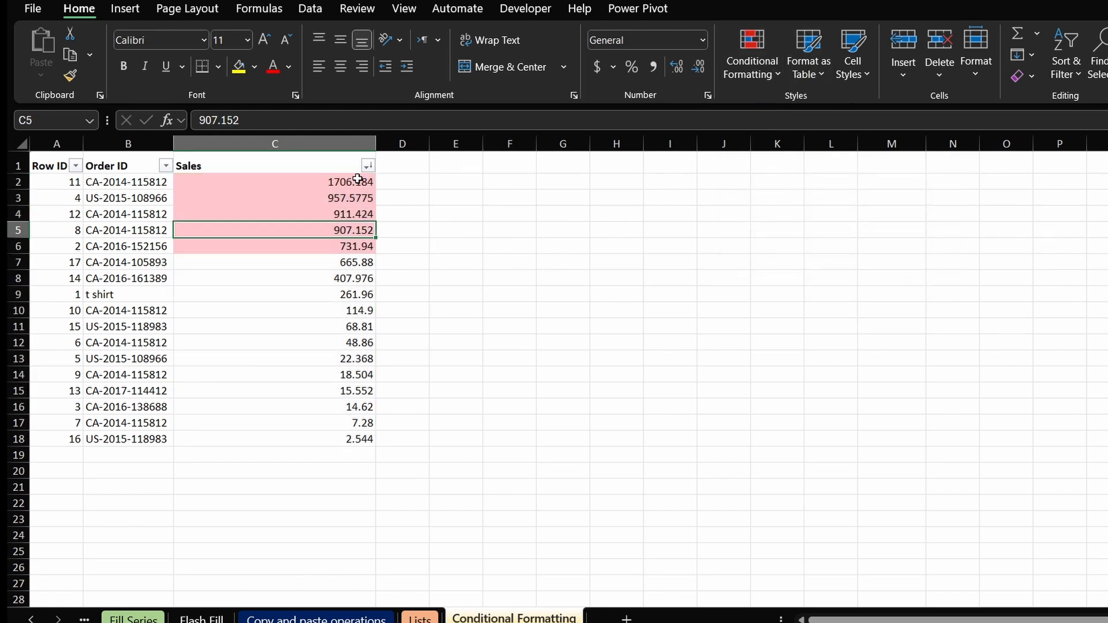
Add the five-level blue bar icon set from the Ratings group to the Sales values in C2:C18
drag(360, 179, 347, 424)
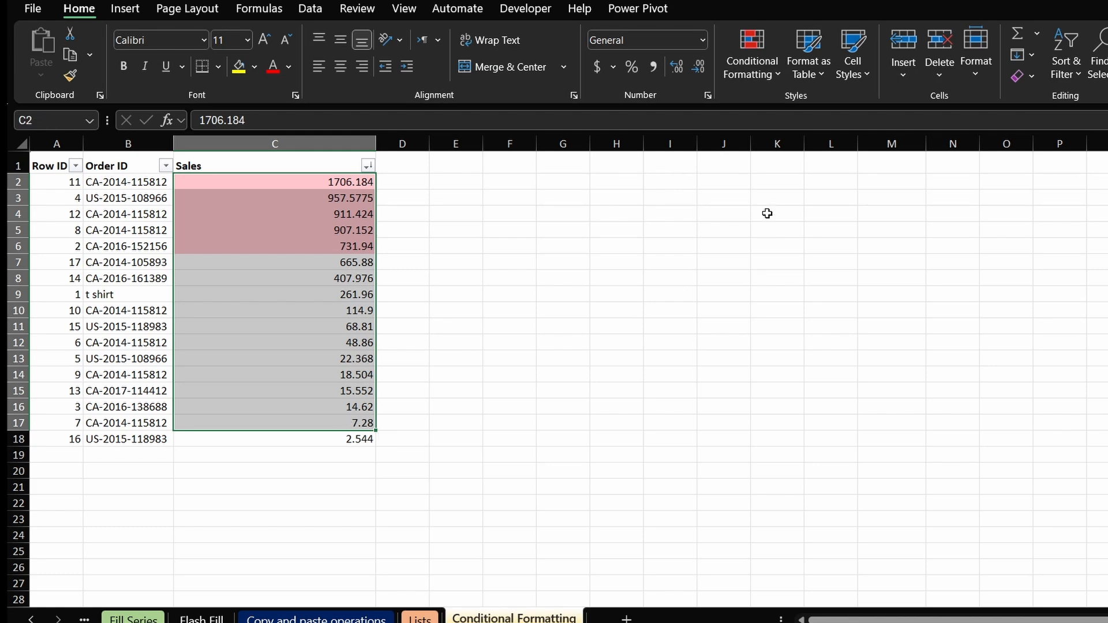
click(424, 324)
drag(339, 180, 345, 435)
click(769, 78)
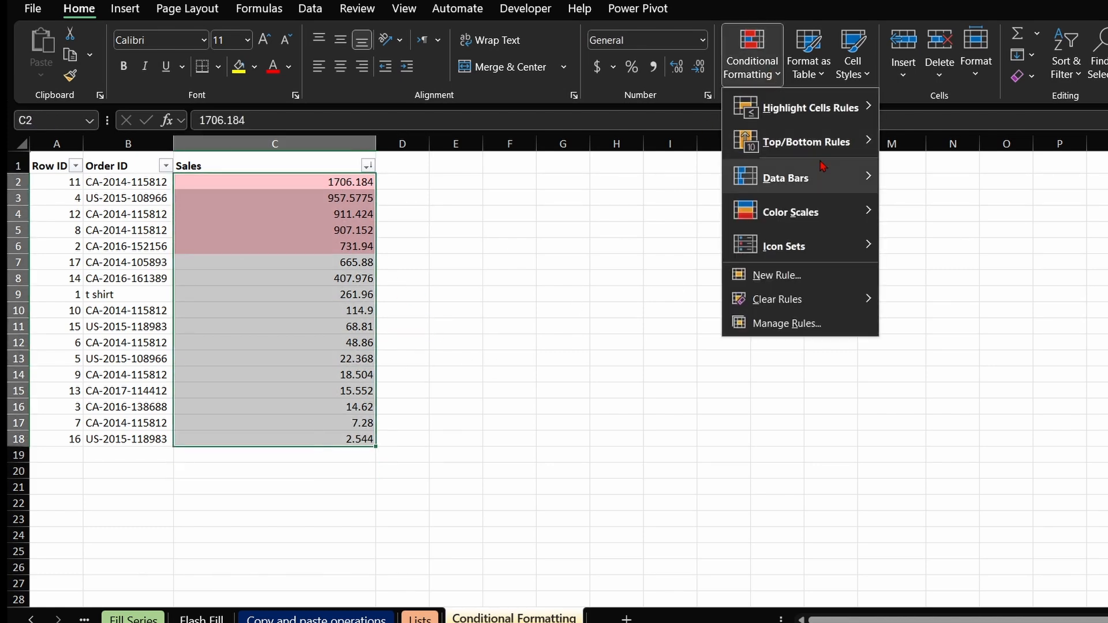
mouse_move(822, 166)
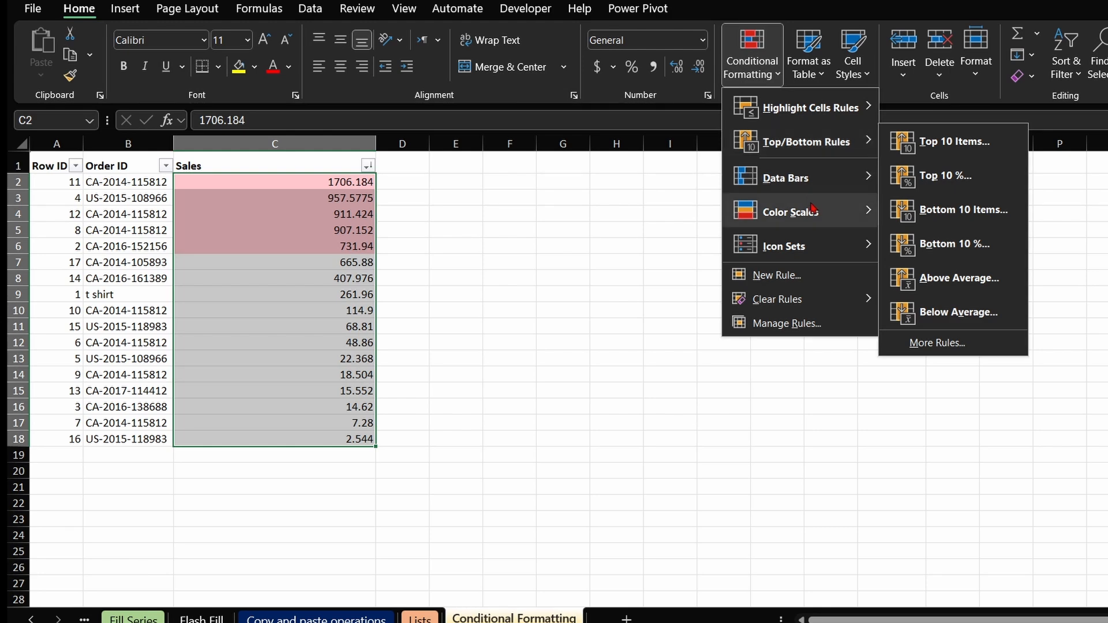
mouse_move(854, 214)
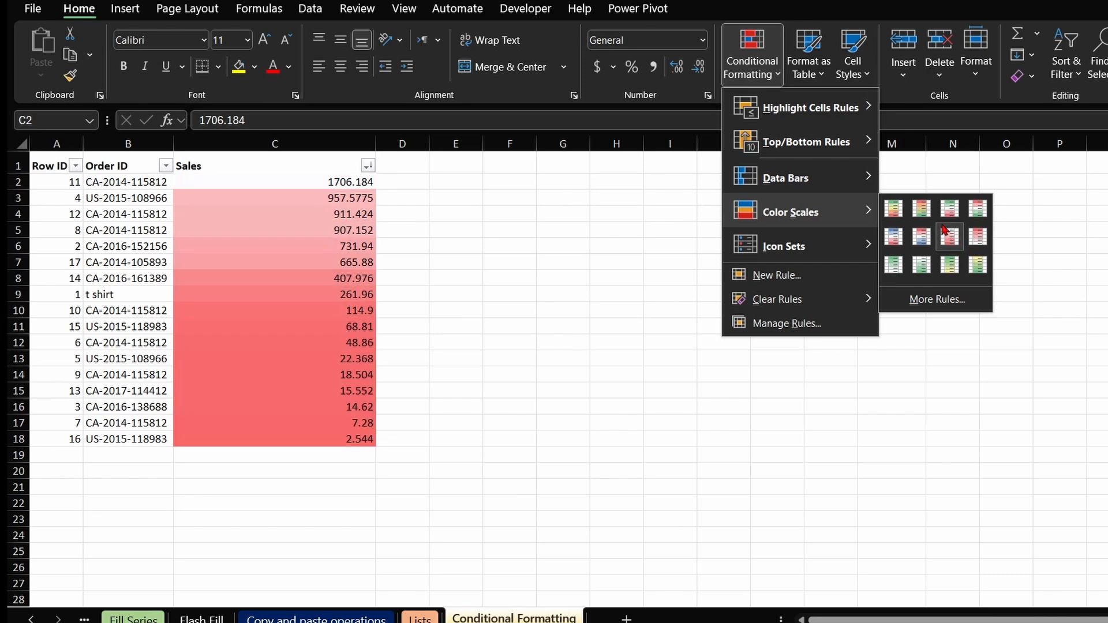
mouse_move(824, 257)
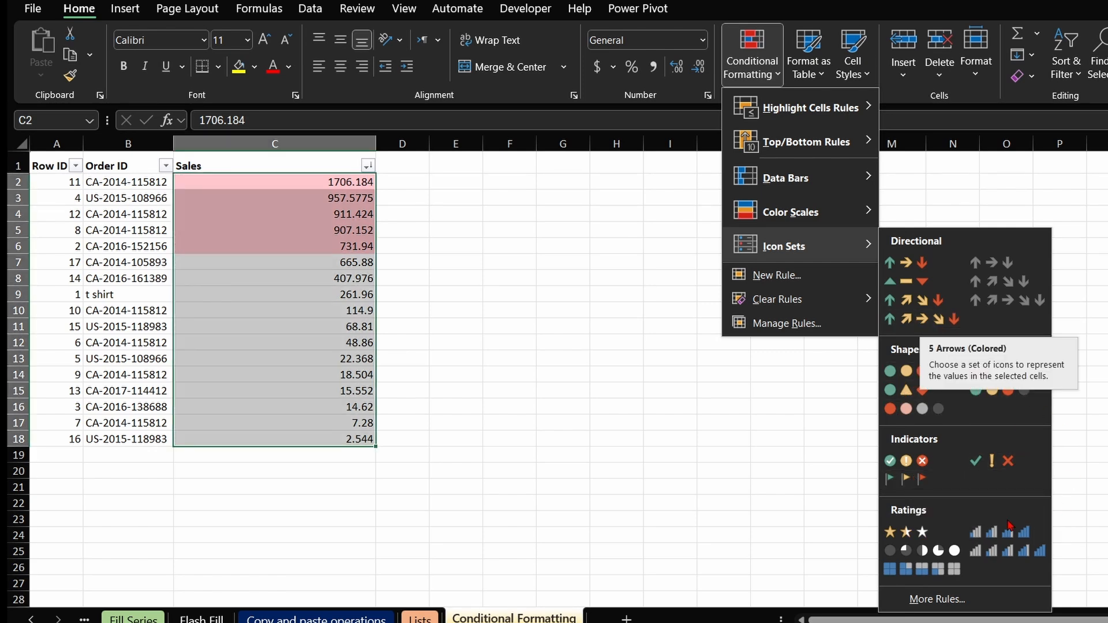
click(1009, 557)
click(617, 358)
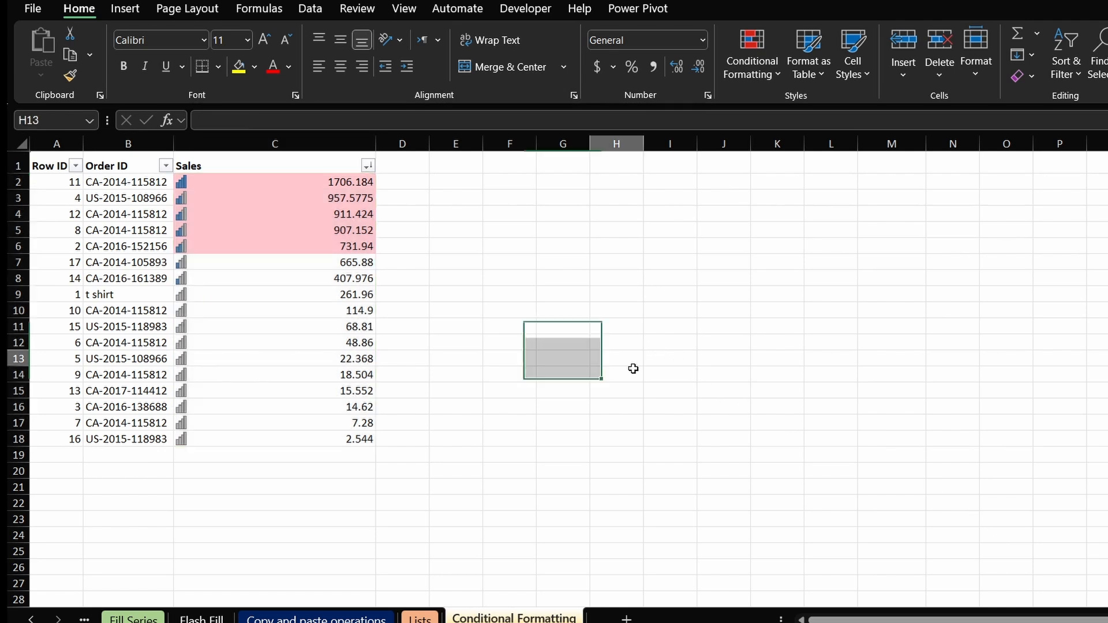
click(187, 193)
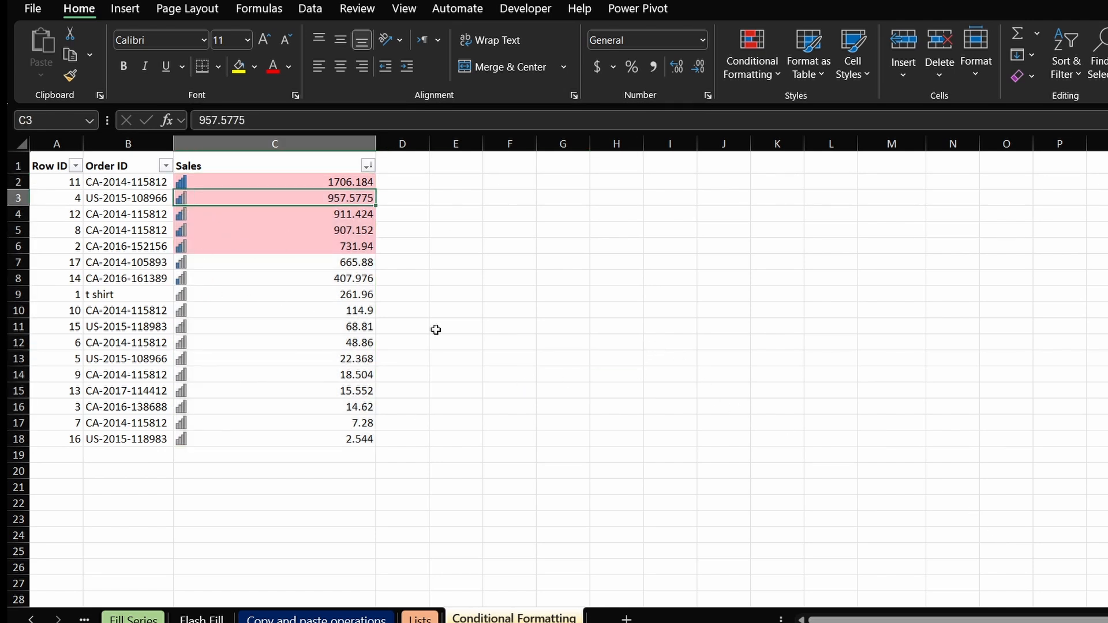
click(717, 306)
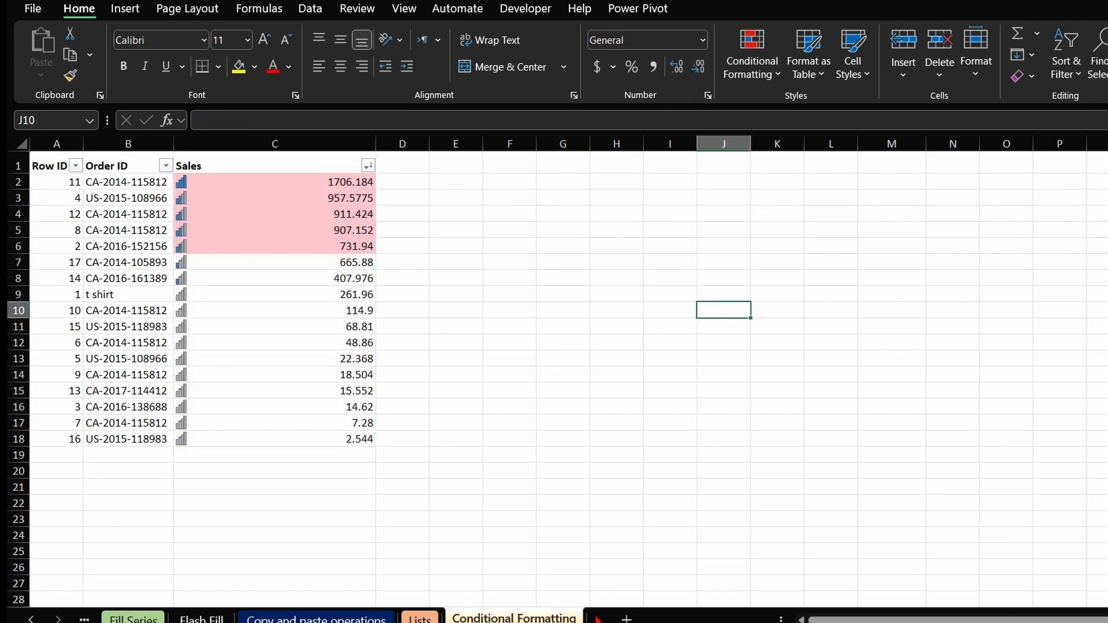